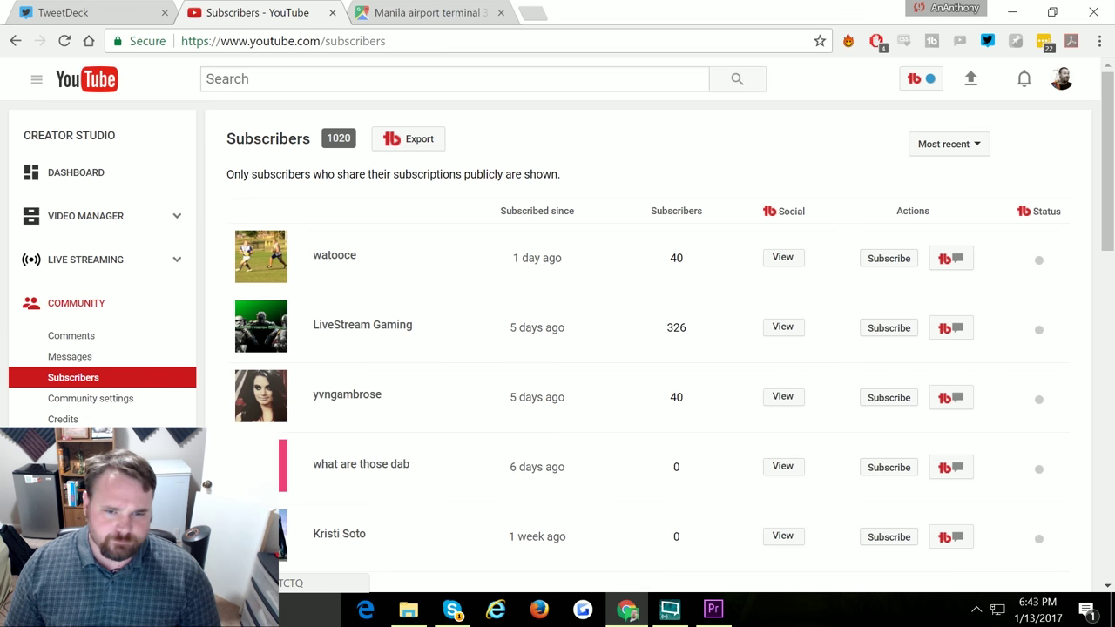
- Load two more batches of older subscribers at the bottom of the Subscribers list
scroll(555, 372, down, 4)
scroll(562, 373, down, 6)
scroll(562, 373, down, 1)
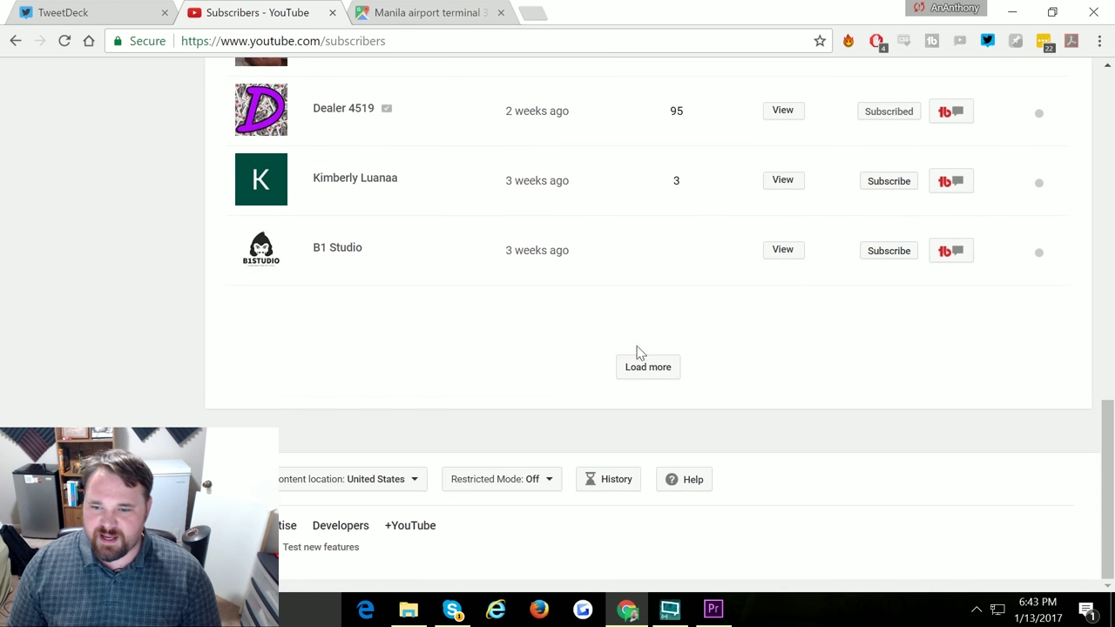
click(646, 368)
scroll(244, 360, down, 5)
scroll(237, 357, down, 10)
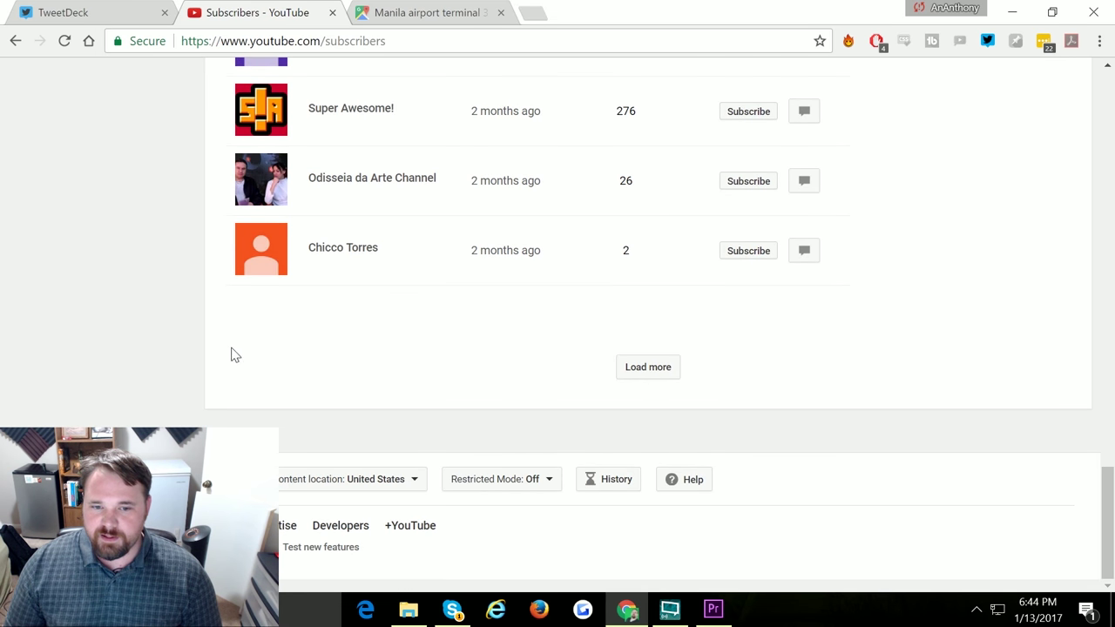
click(642, 370)
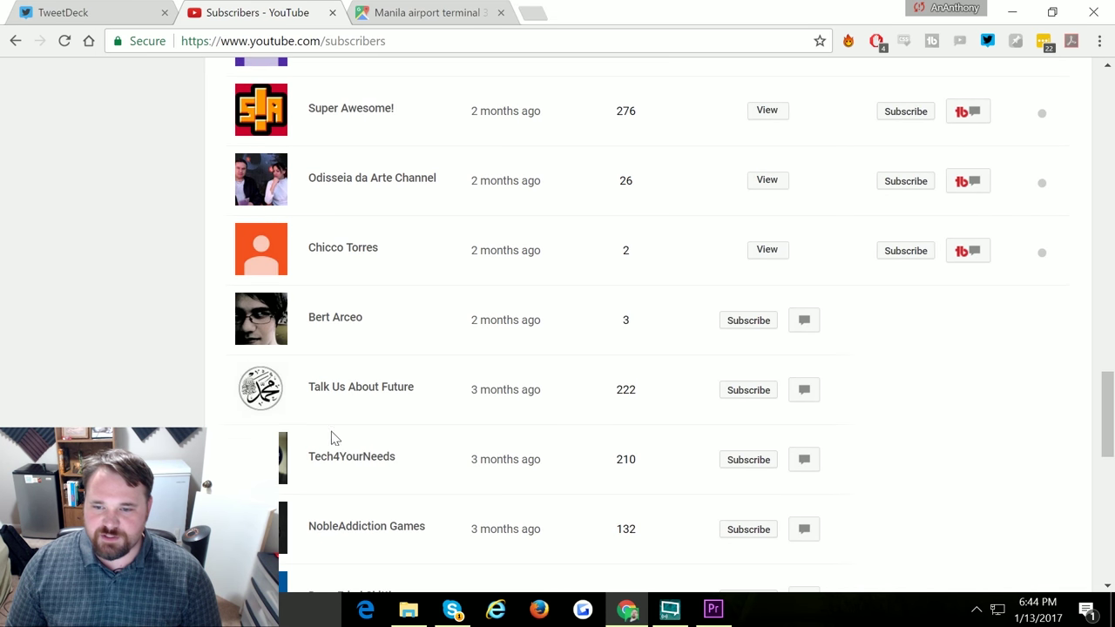
- Scroll back to the top of the subscriber list and go to Community settings
scroll(331, 435, down, 10)
scroll(261, 384, down, 1)
scroll(166, 326, up, 15)
scroll(161, 366, up, 10)
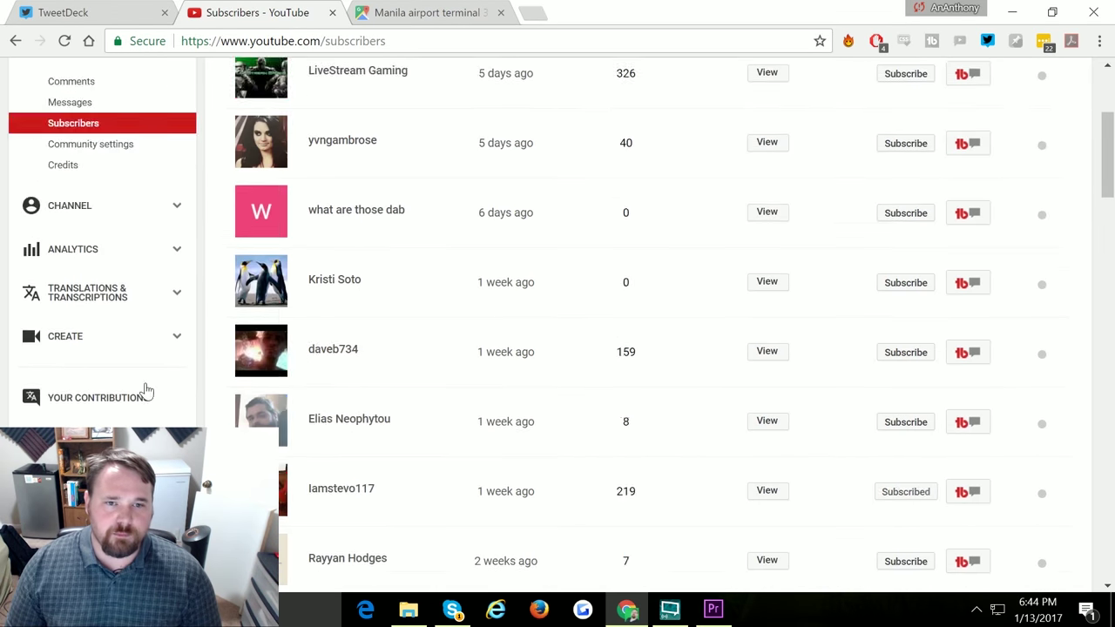
scroll(145, 392, up, 3)
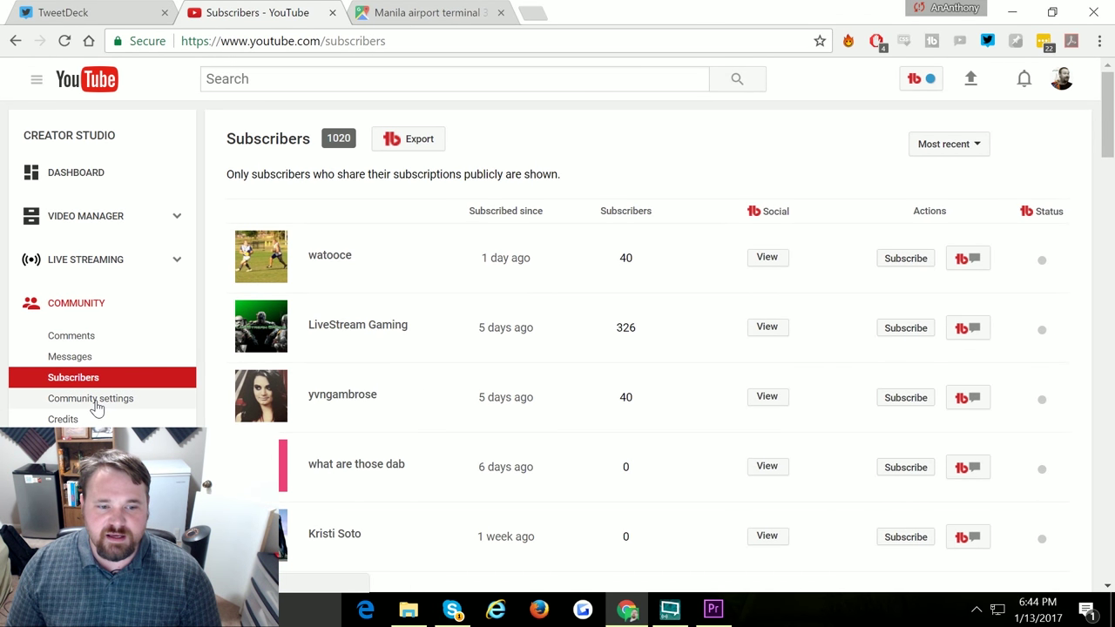
click(97, 406)
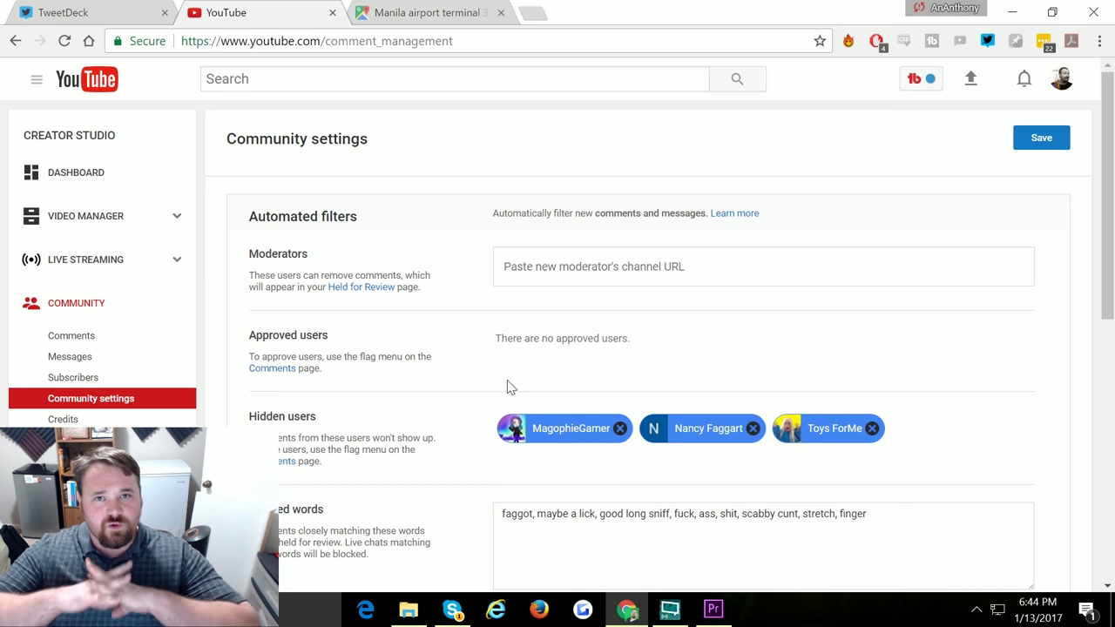
- Select all of the blocked-words list text in Community settings
scroll(510, 387, down, 3)
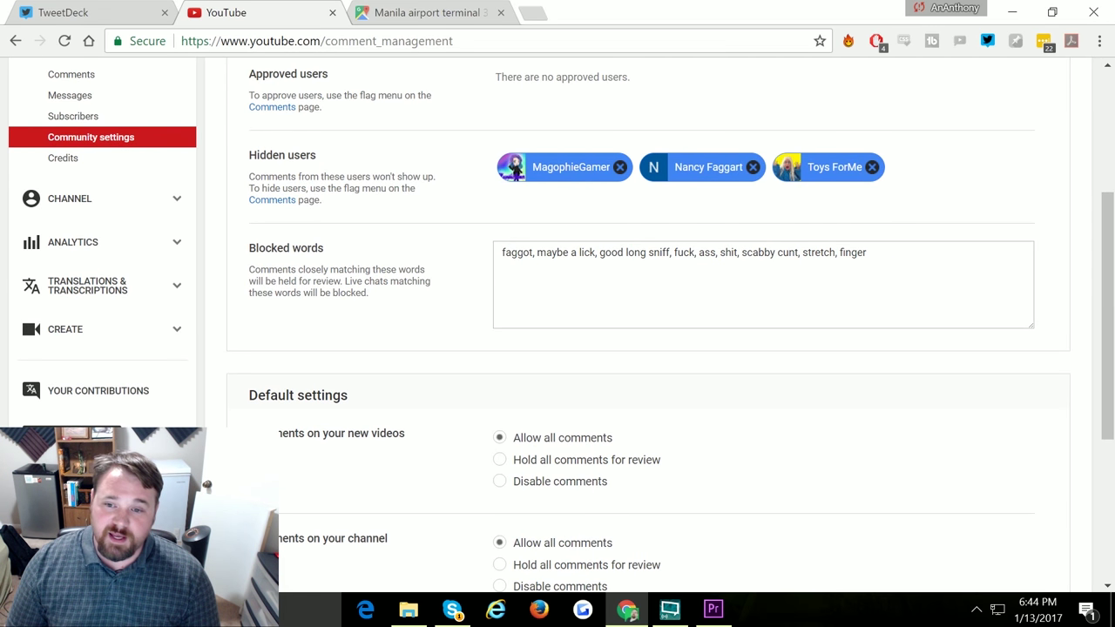
click(571, 253)
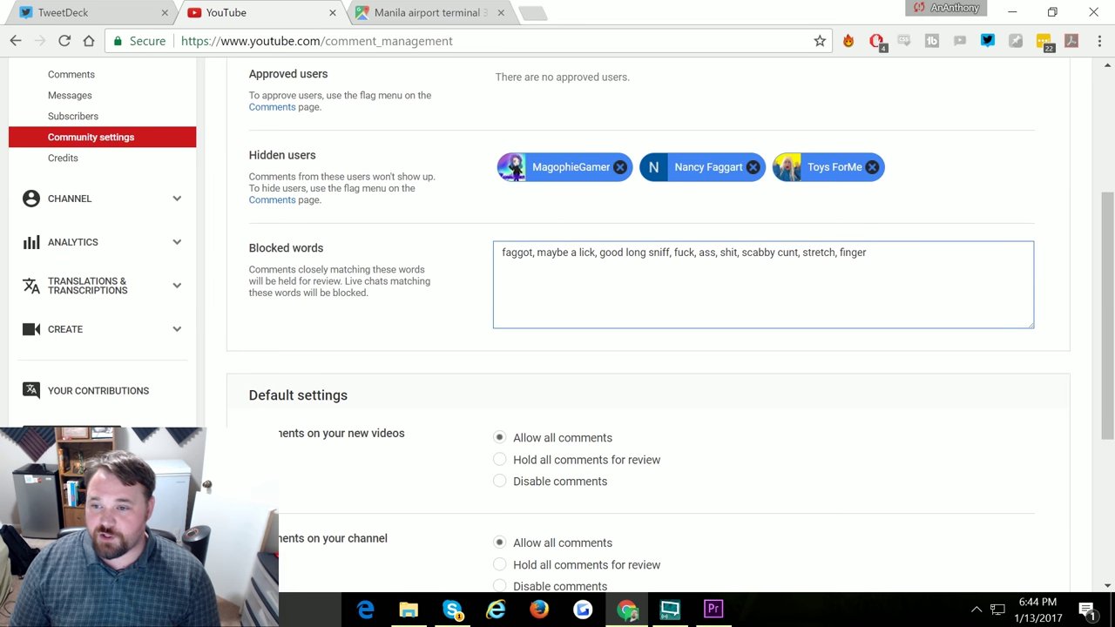
drag(868, 253, 502, 252)
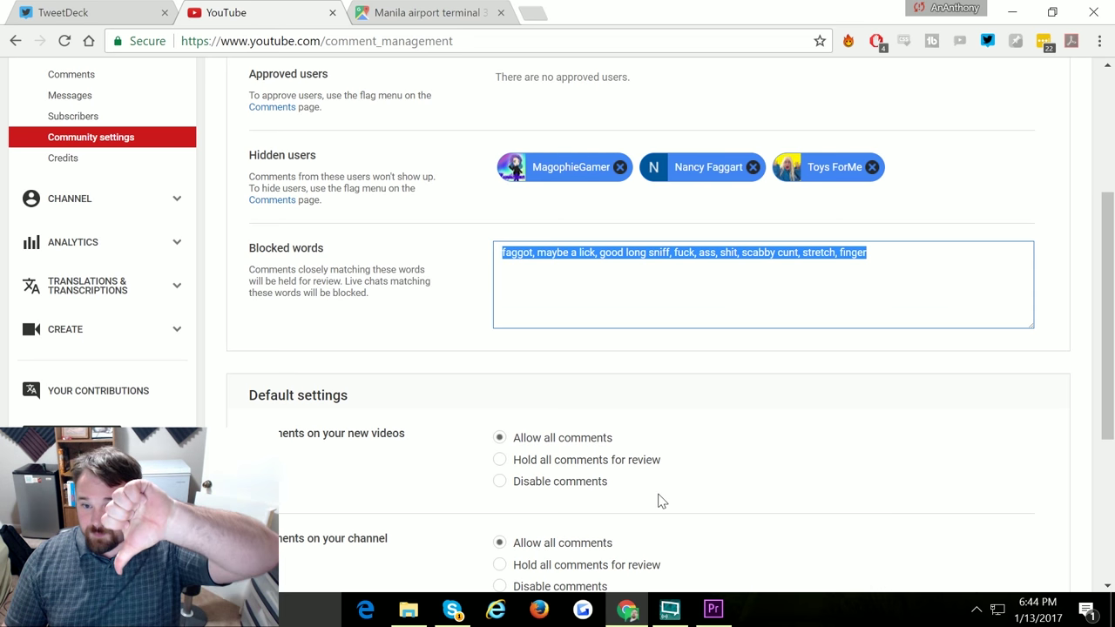
- Return to the top of Community settings, briefly select the page address, then go to Credits
scroll(416, 379, down, 5)
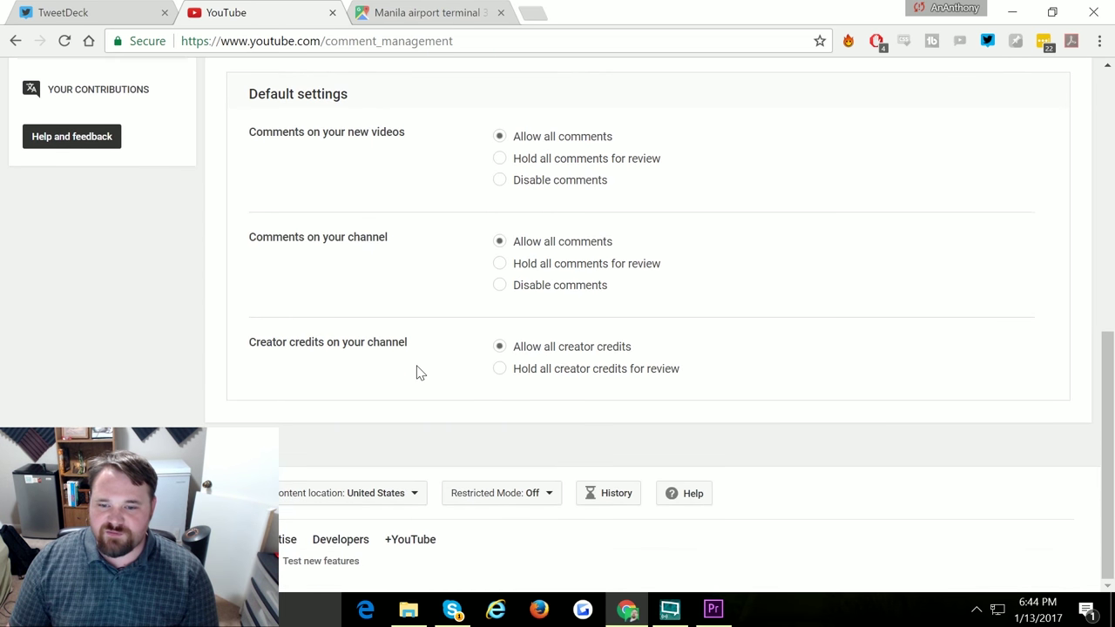
scroll(417, 380, up, 4)
scroll(415, 388, up, 2)
scroll(413, 391, up, 2)
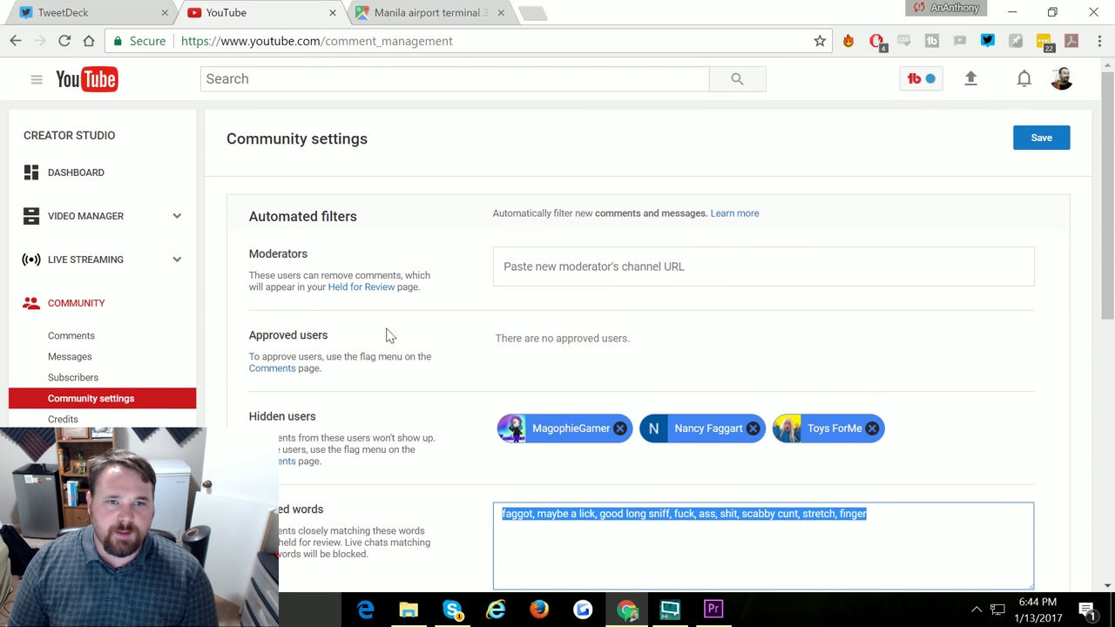
click(392, 45)
click(451, 41)
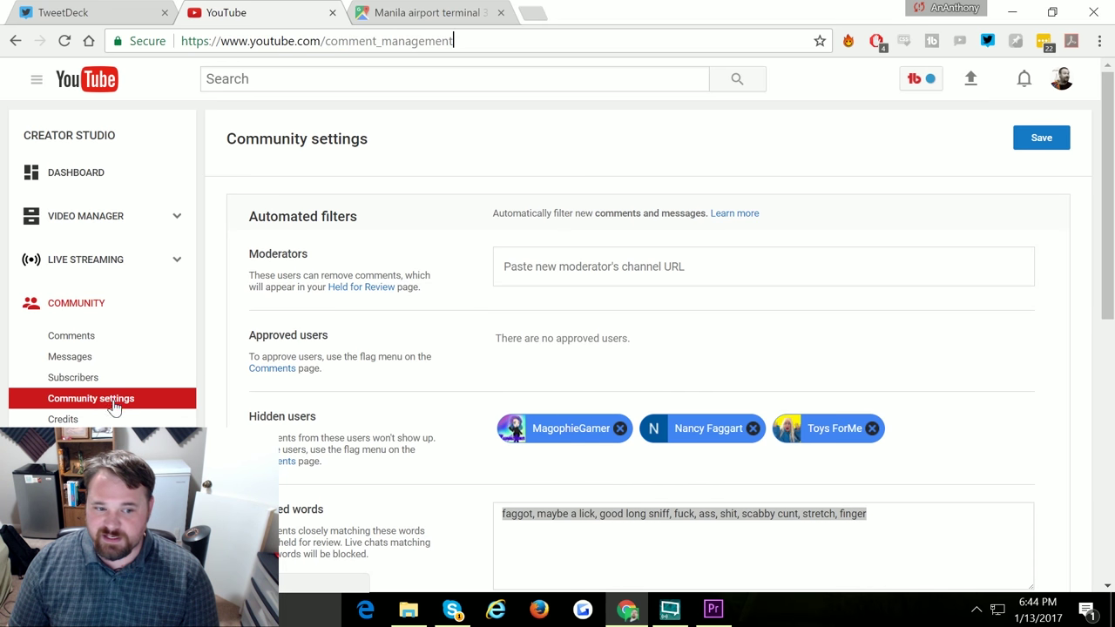
click(75, 420)
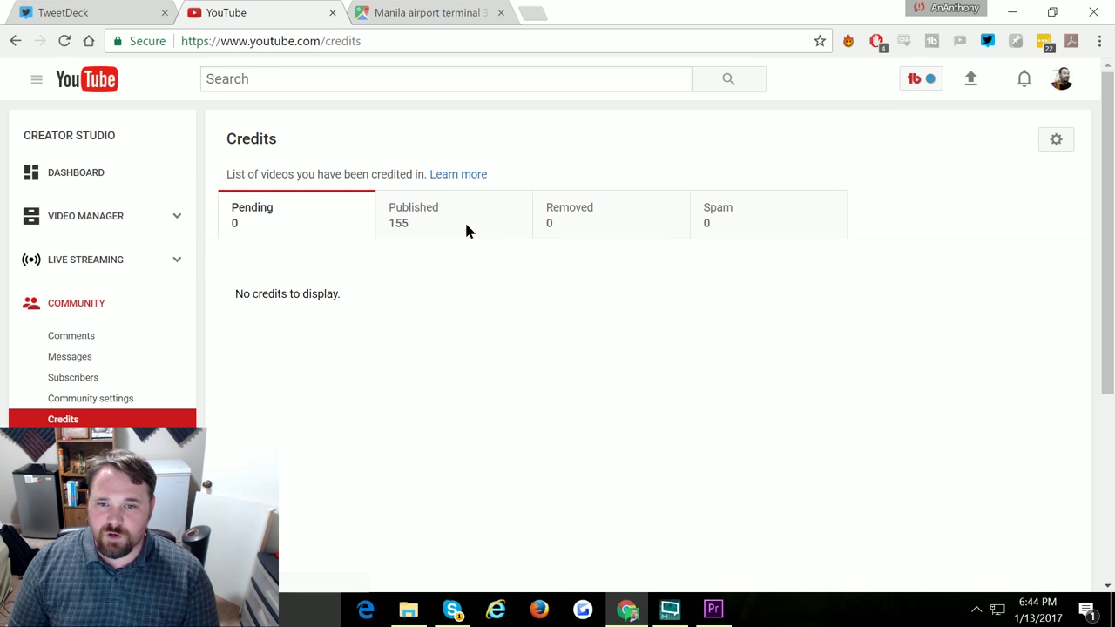
- Show the Published credits tab and scroll through the 155 credited videos
click(466, 229)
scroll(453, 345, down, 10)
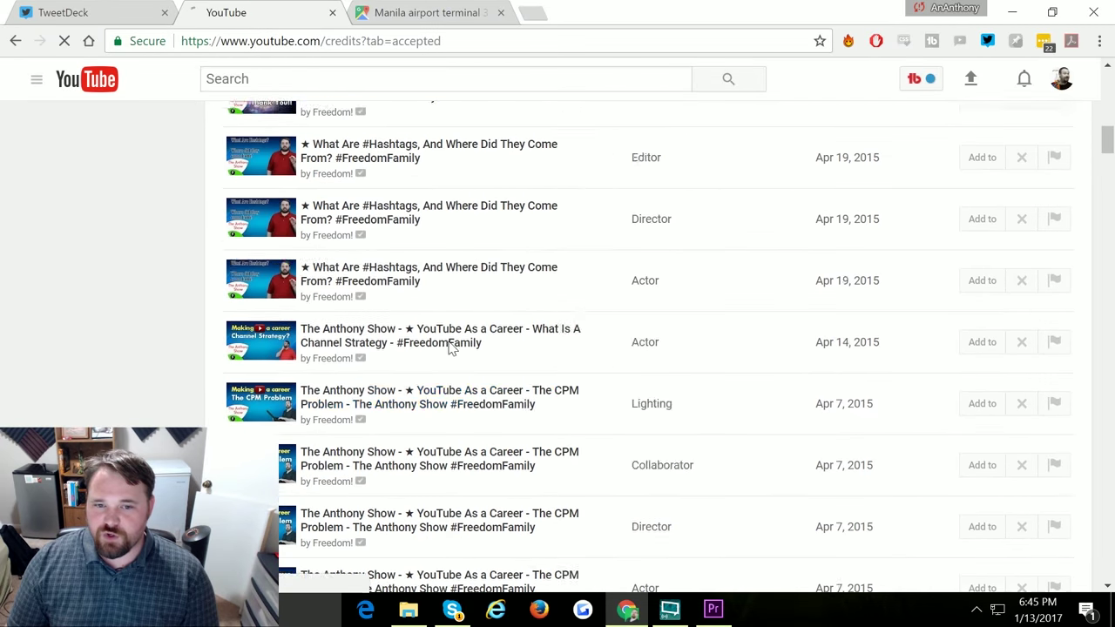
scroll(444, 352, down, 5)
scroll(435, 355, down, 5)
scroll(436, 356, down, 2)
scroll(427, 366, up, 10)
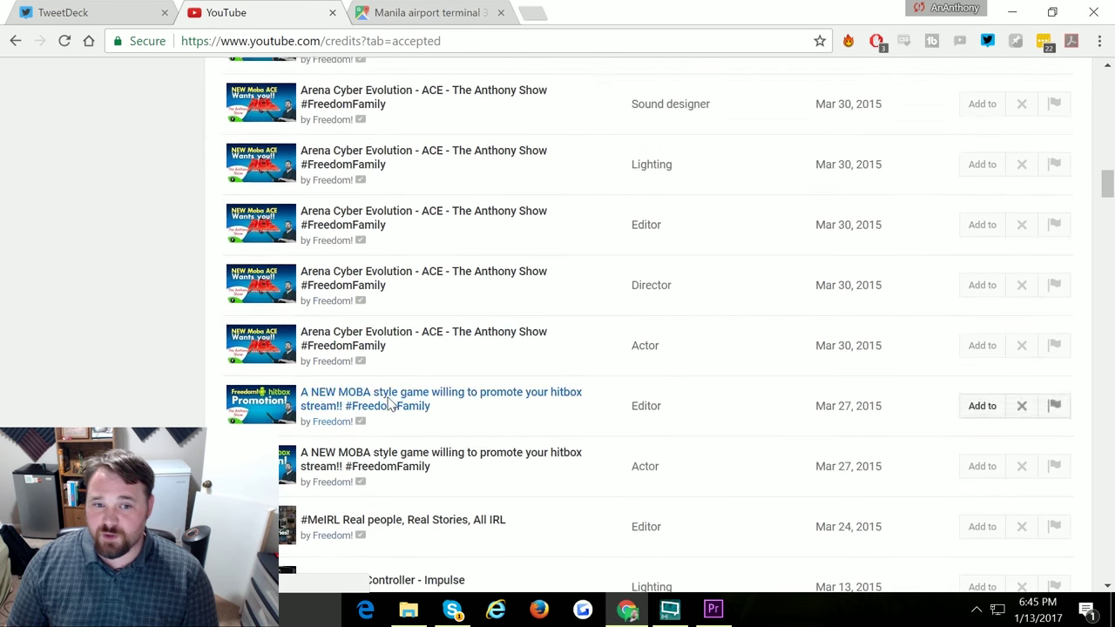
scroll(390, 402, up, 10)
scroll(269, 391, up, 4)
scroll(268, 391, down, 1)
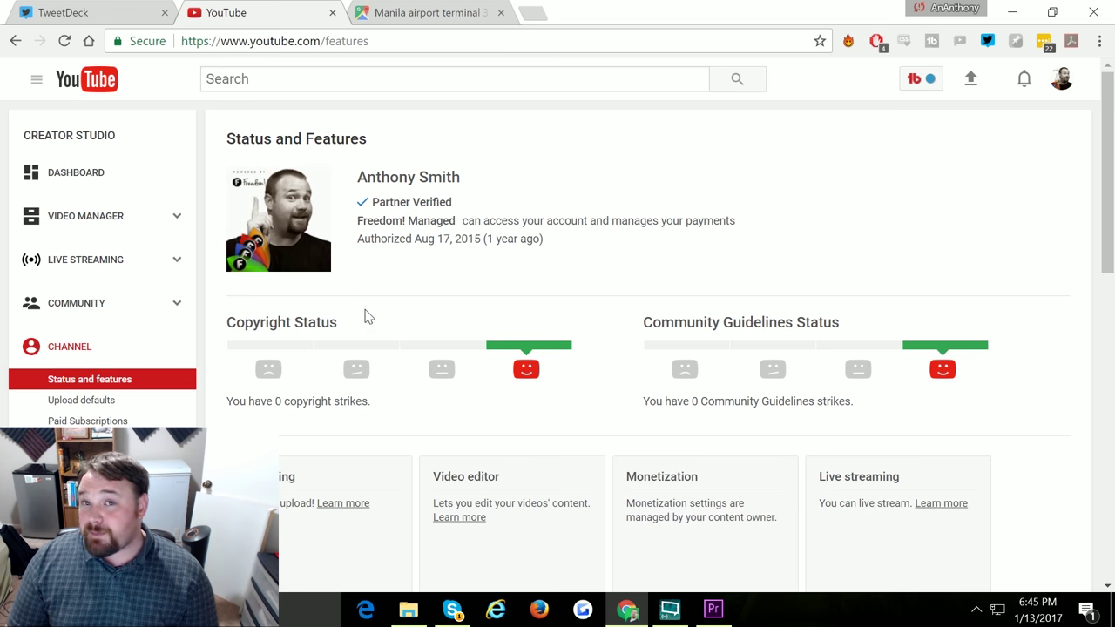
- Review the Status and Features cards showing zero strikes, then go to Upload defaults
scroll(368, 318, down, 4)
scroll(370, 320, down, 4)
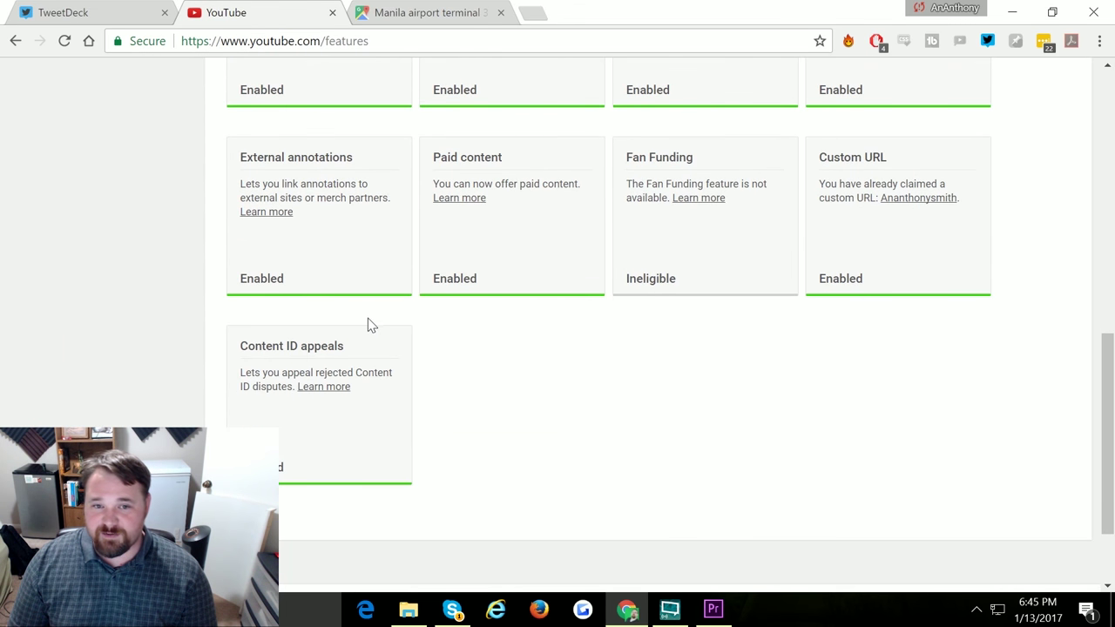
scroll(369, 329, up, 5)
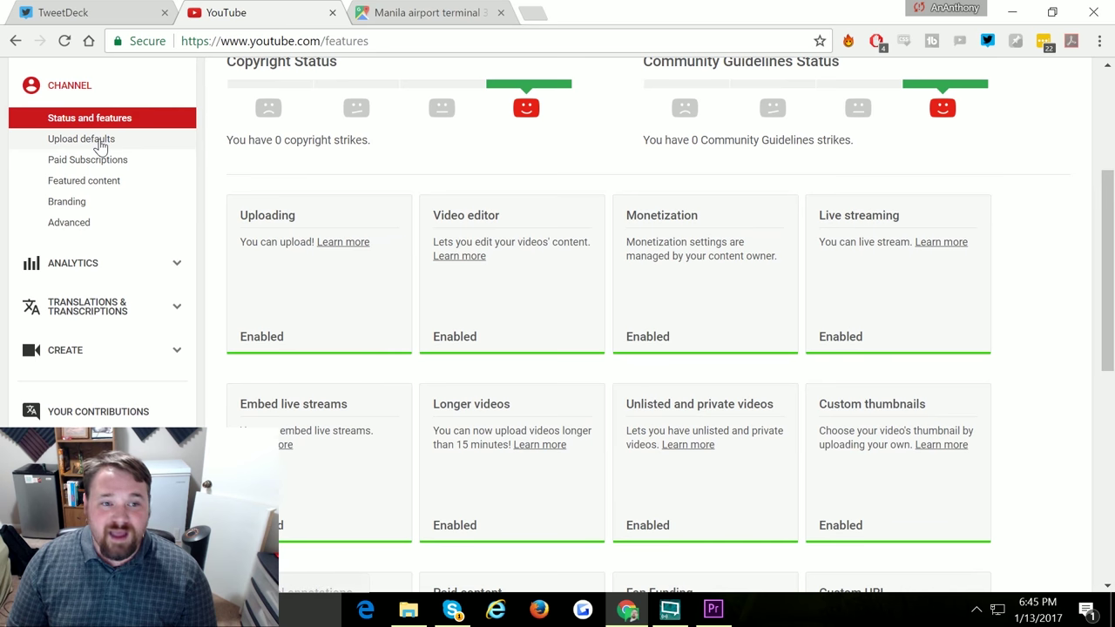
click(99, 145)
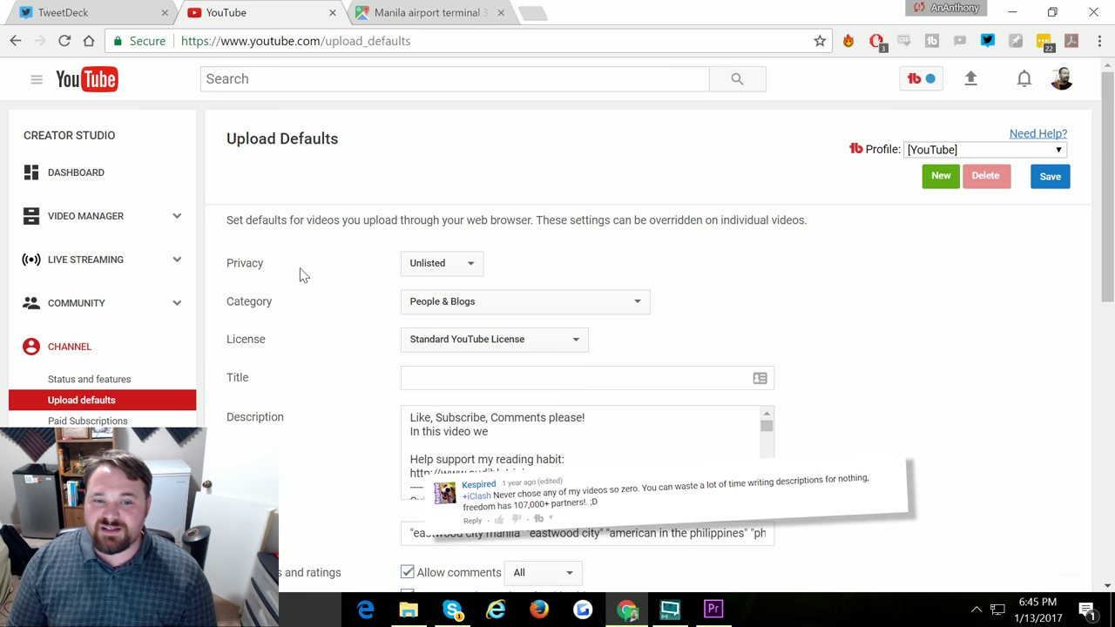
- Check the default privacy options and keep privacy set to Unlisted
click(468, 266)
click(560, 272)
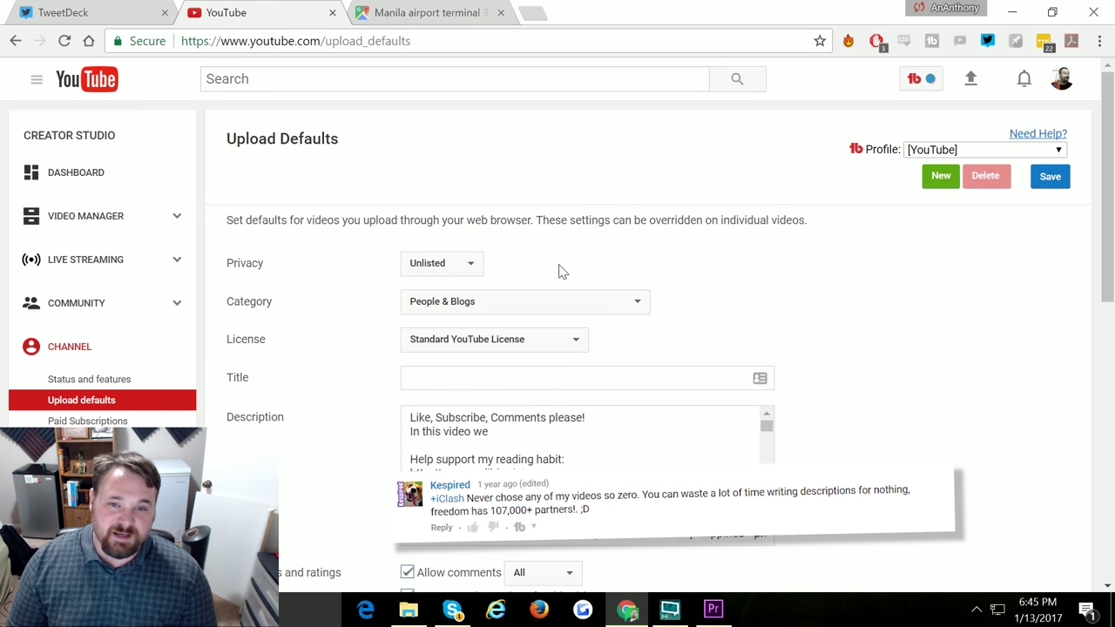
click(478, 264)
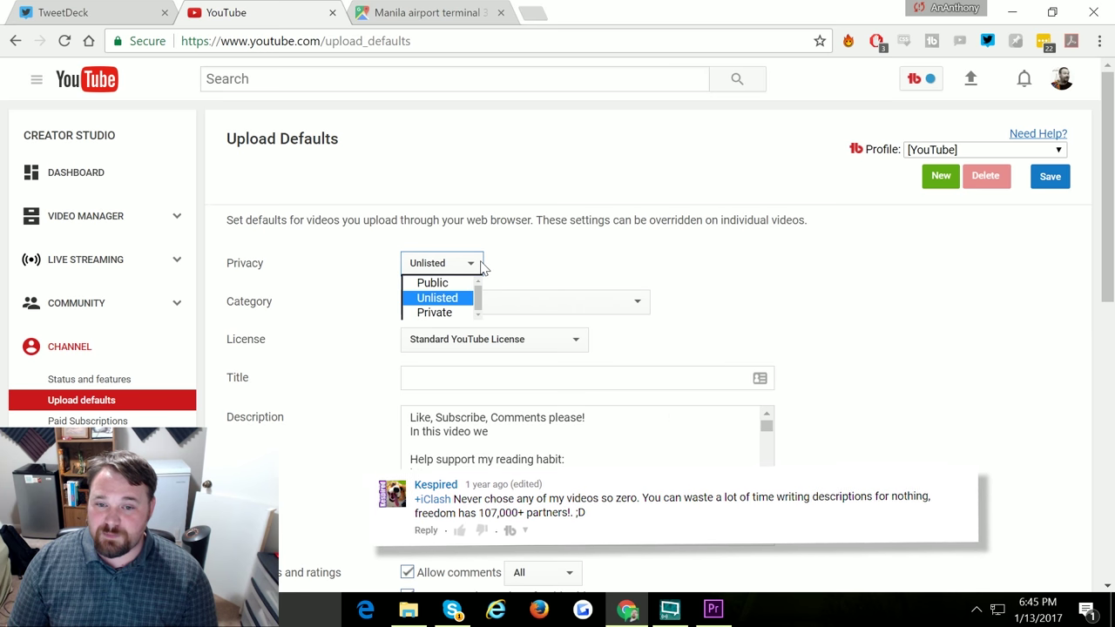
click(554, 274)
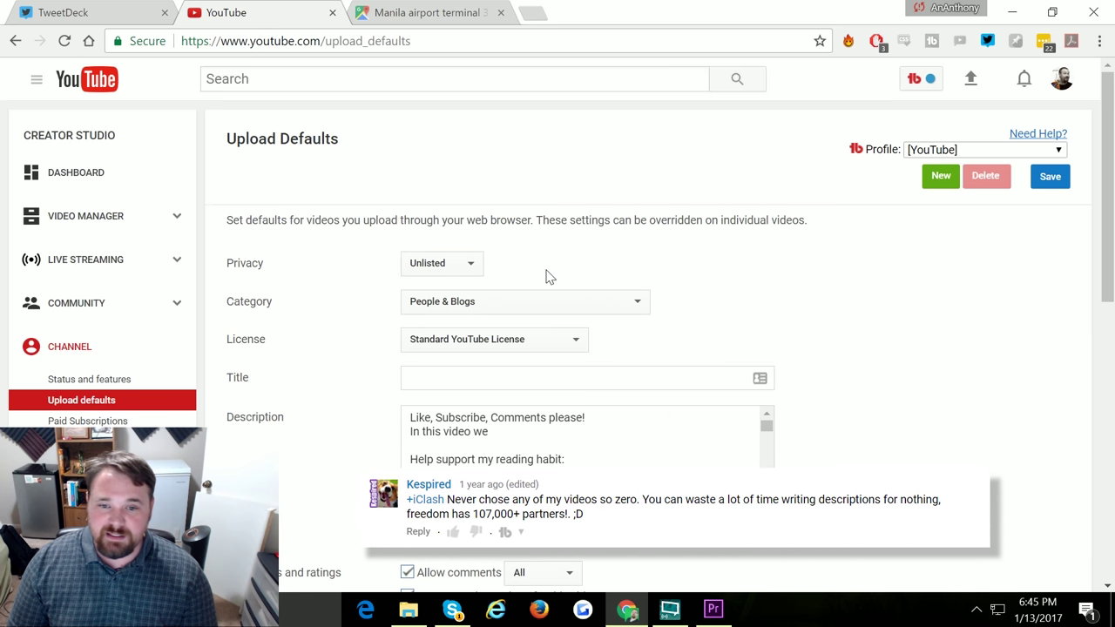
scroll(353, 314, down, 1)
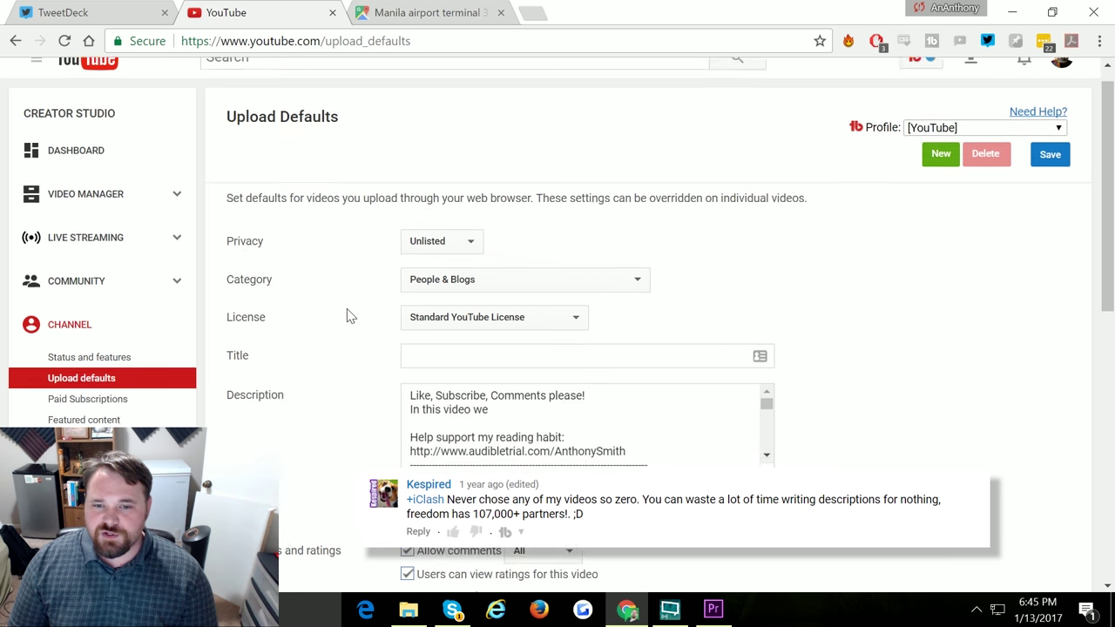
- Review the video categories and keep People & Blogs as the default category
click(636, 215)
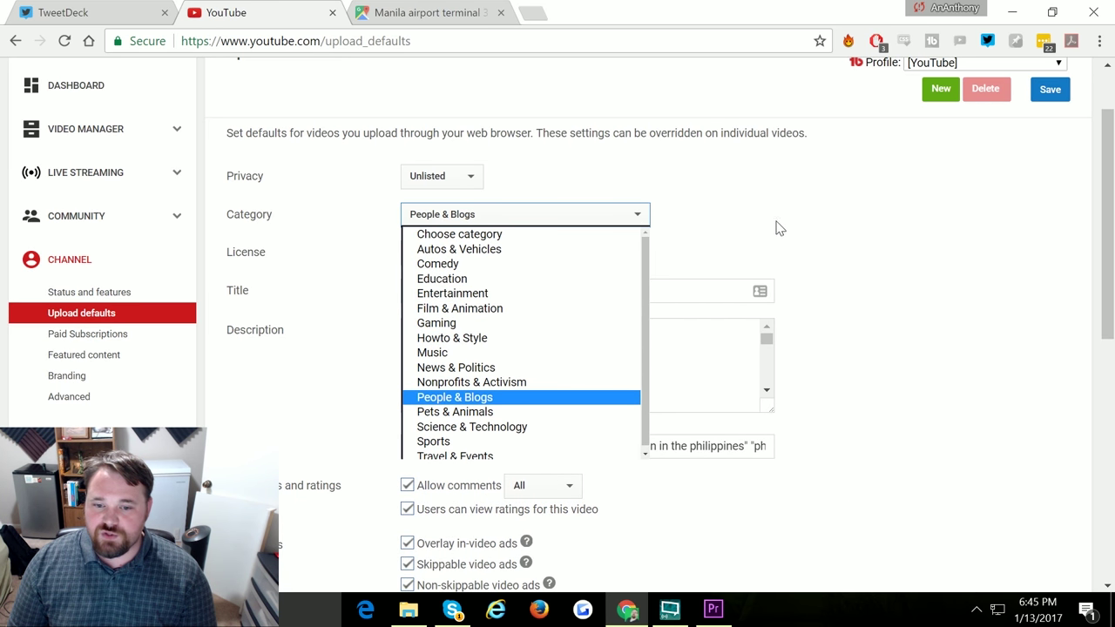
click(739, 226)
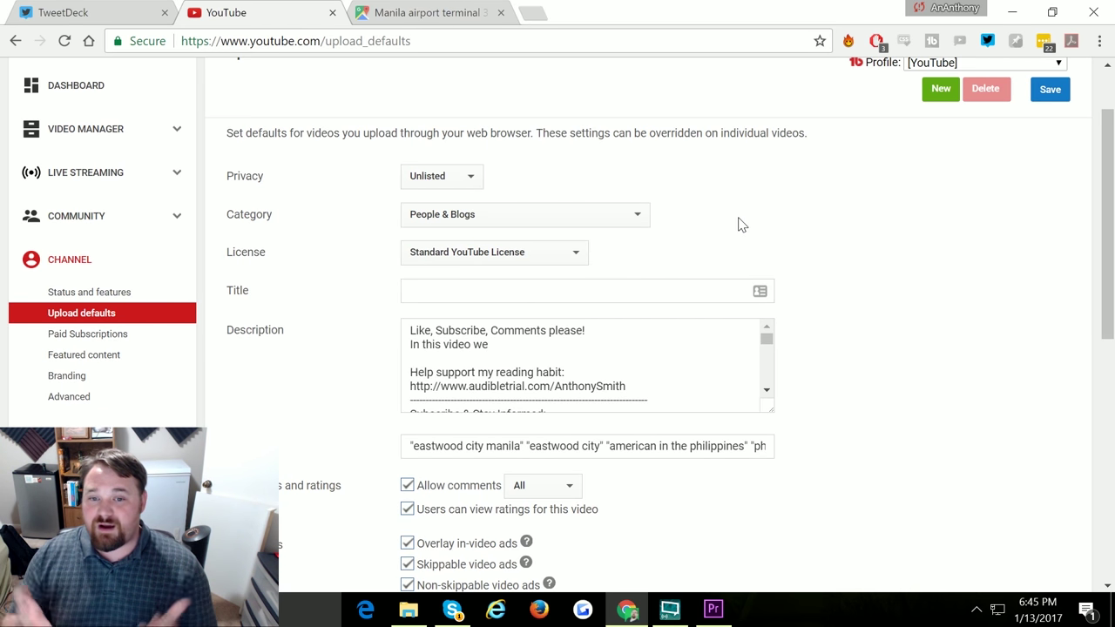
click(632, 216)
scroll(552, 373, down, 1)
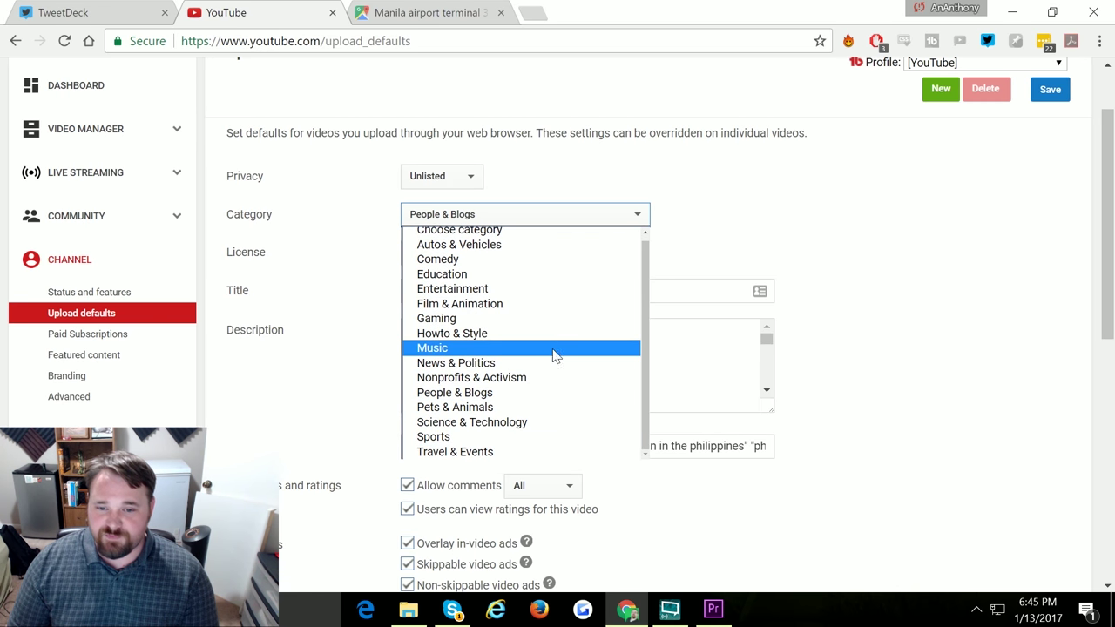
scroll(552, 370, up, 1)
click(875, 221)
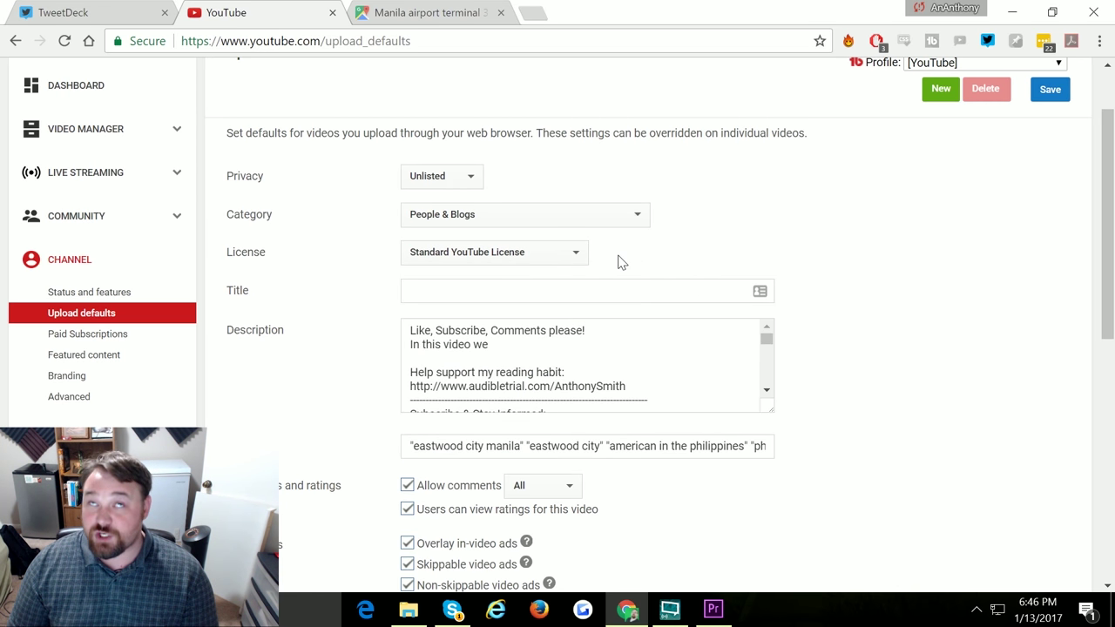
- Check the license options and keep the Standard YouTube License
click(575, 257)
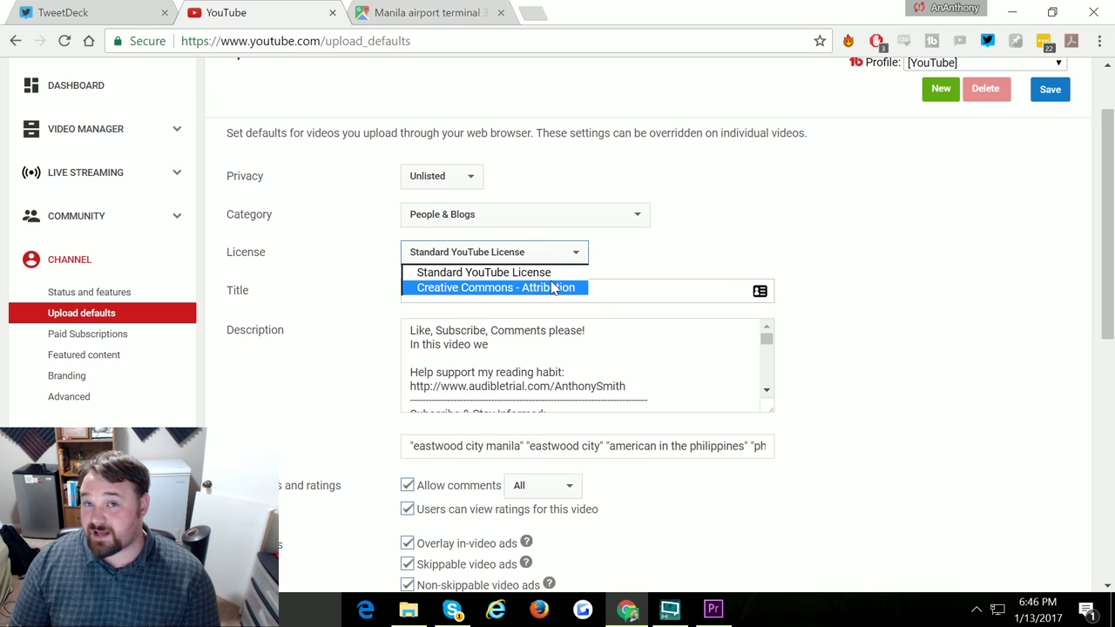
click(631, 256)
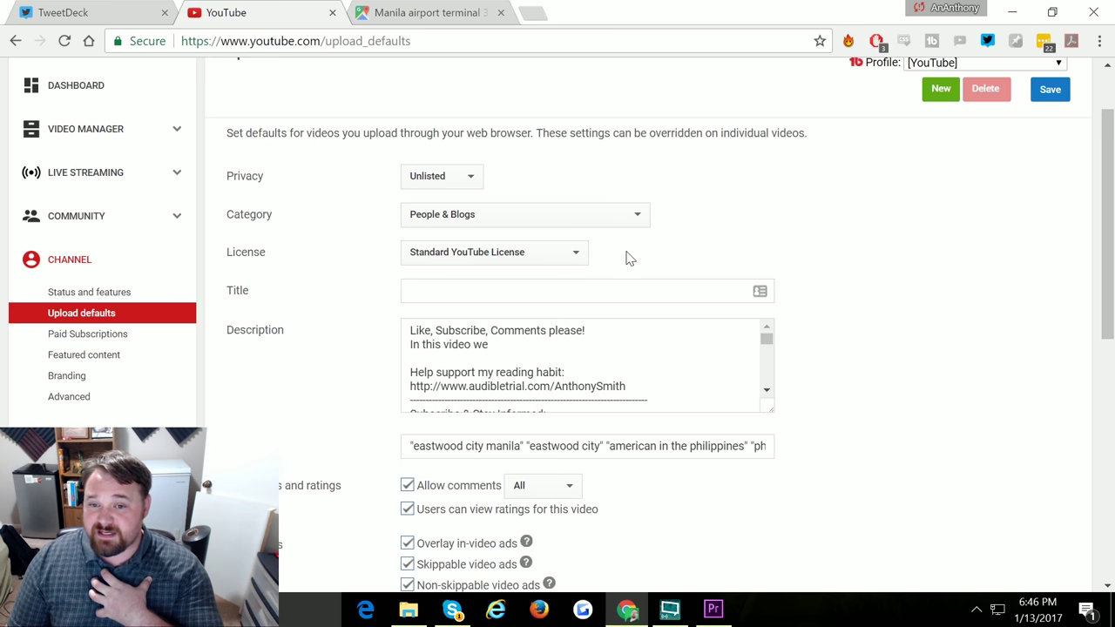
click(577, 255)
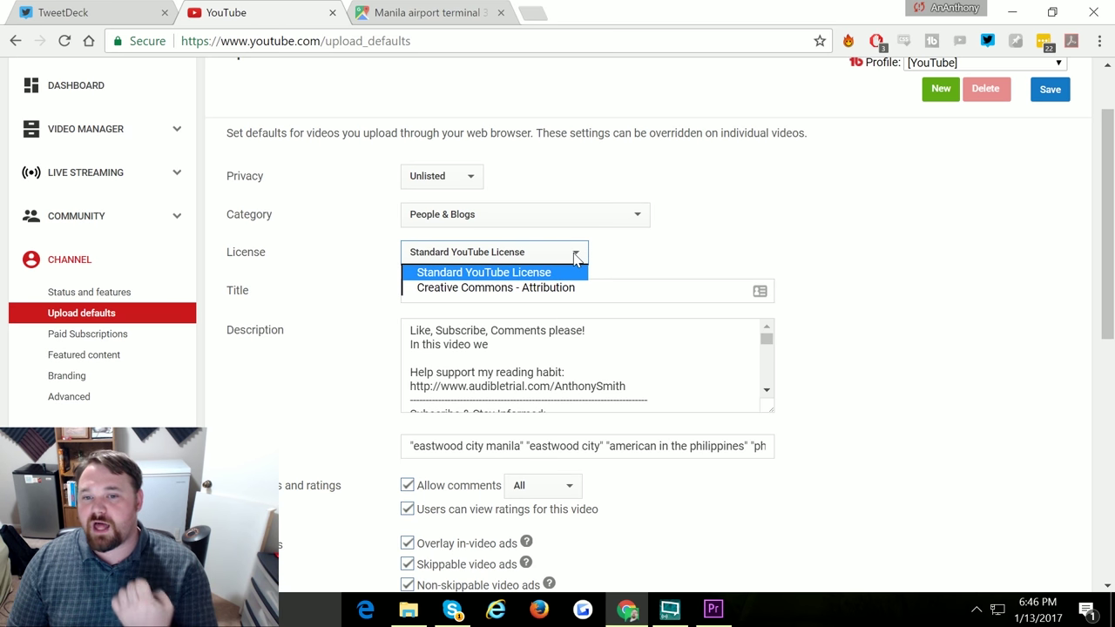
click(626, 253)
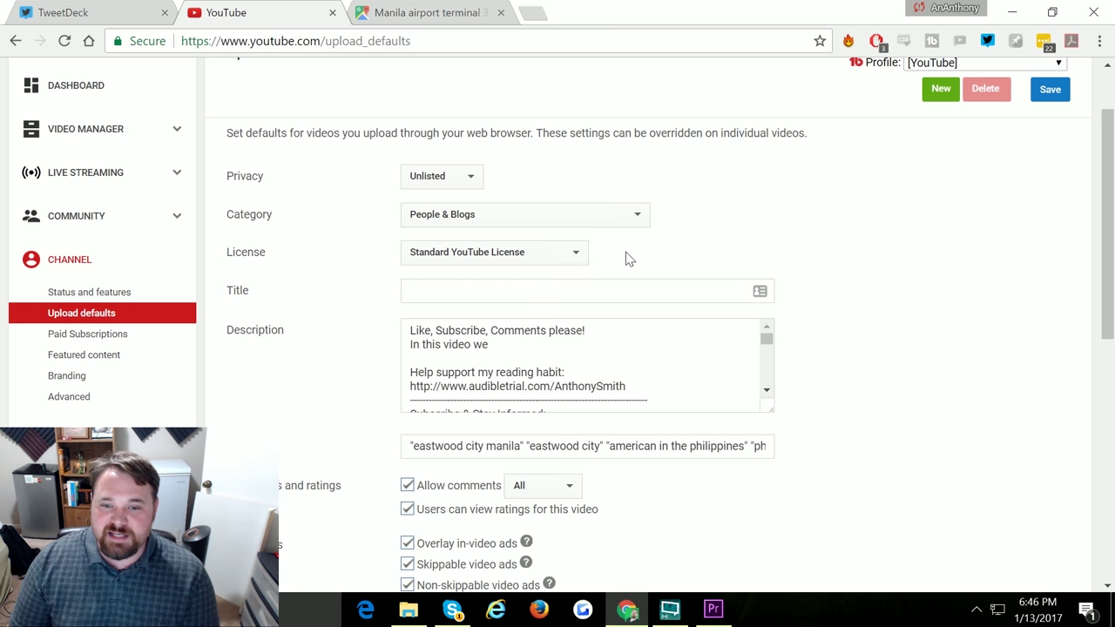
scroll(784, 261, down, 2)
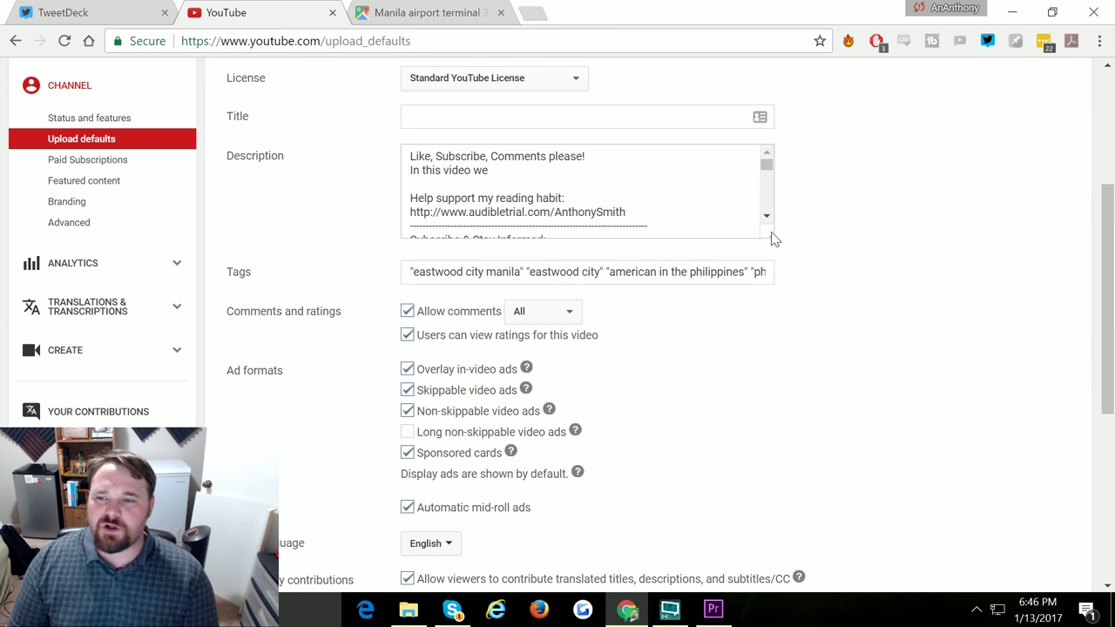
- Make the default Description box taller and select its closing paragraph
drag(774, 239, 770, 493)
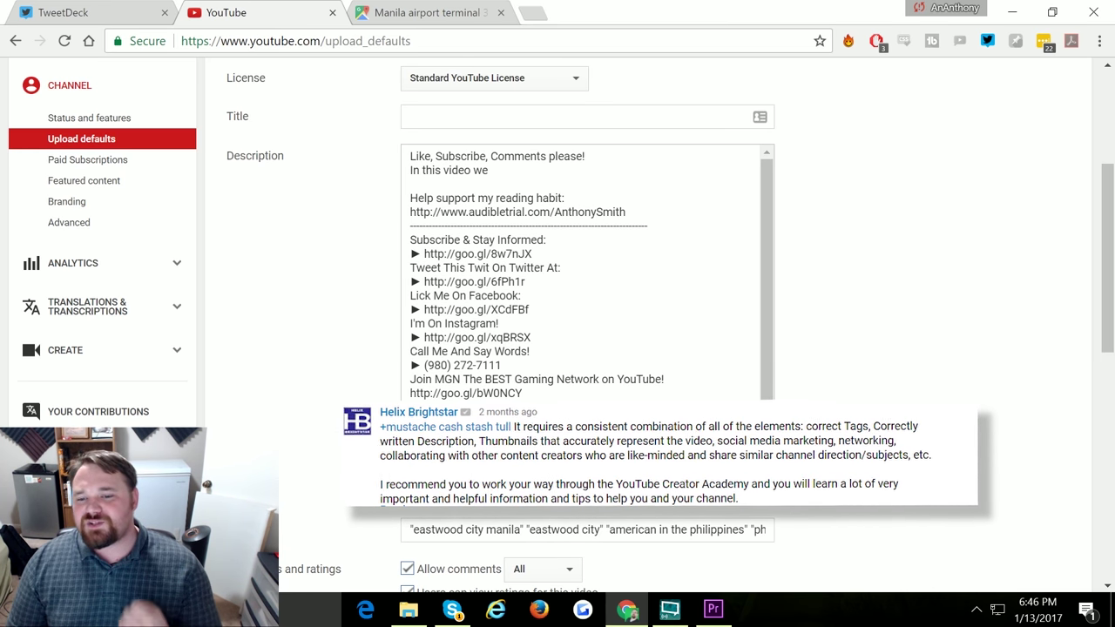
scroll(584, 271, down, 2)
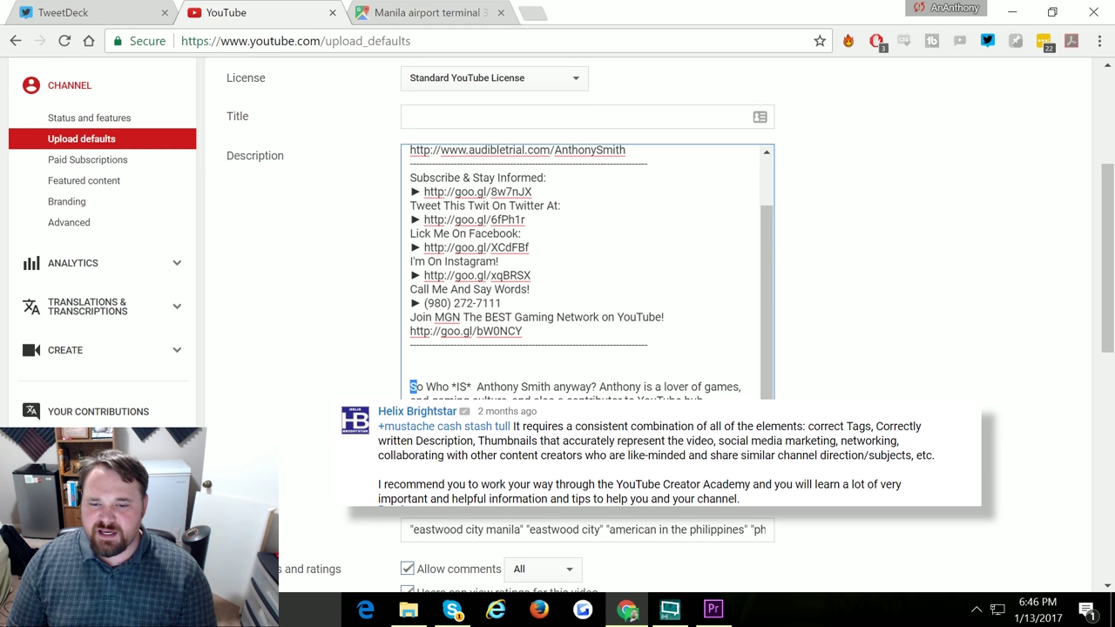
drag(410, 387, 571, 484)
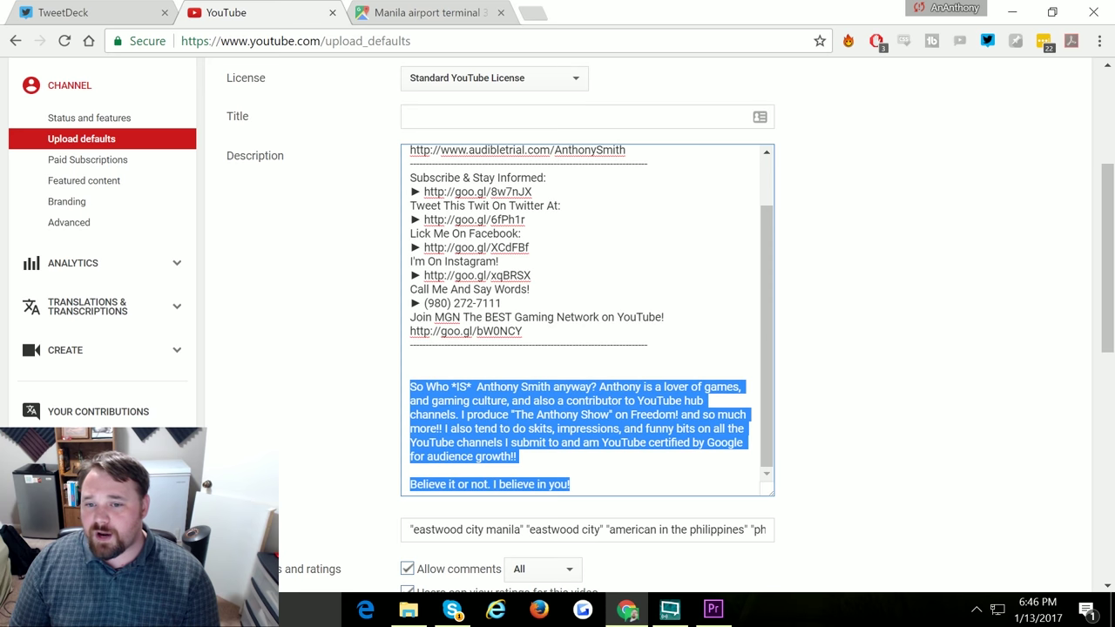
- Select and review the links block in the description, then go to Featured content
scroll(583, 349, up, 3)
scroll(583, 348, up, 2)
scroll(879, 440, down, 2)
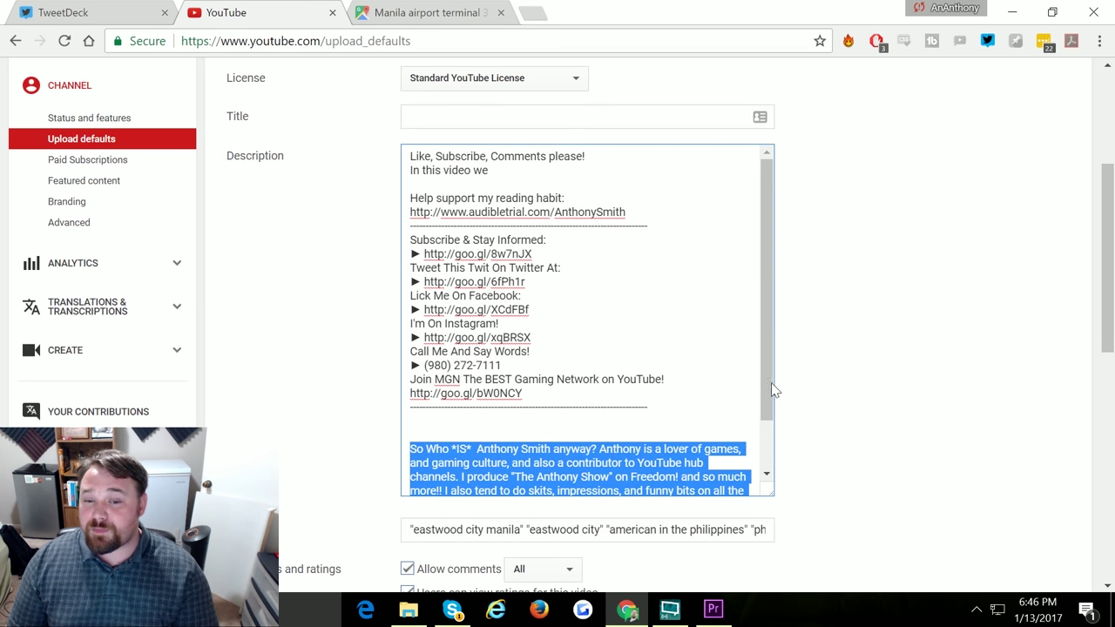
drag(522, 393, 409, 240)
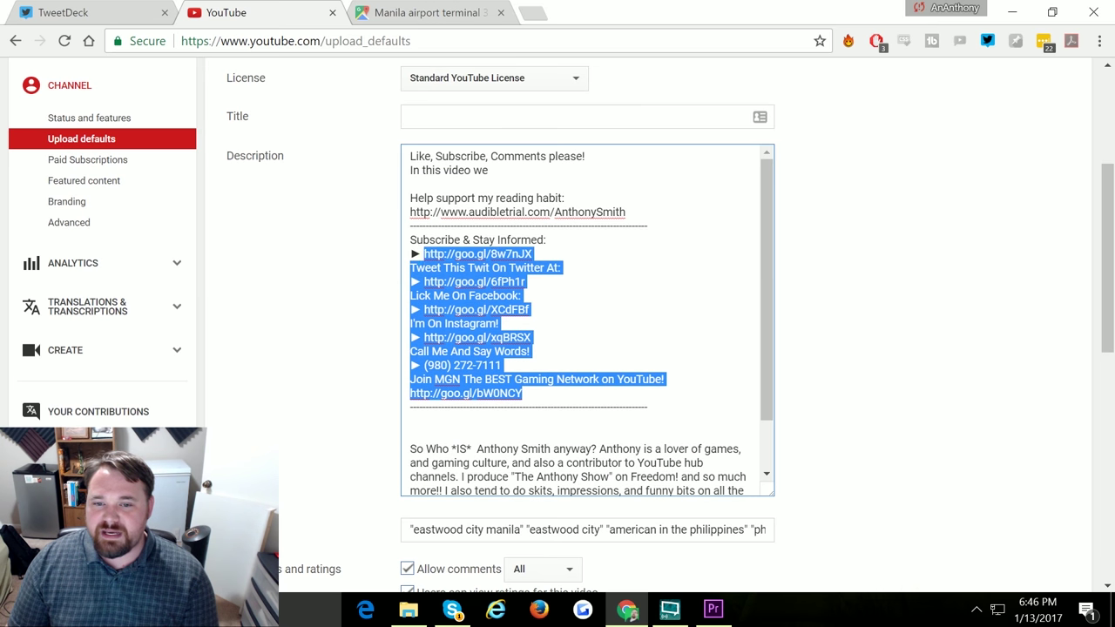
scroll(409, 240, up, 1)
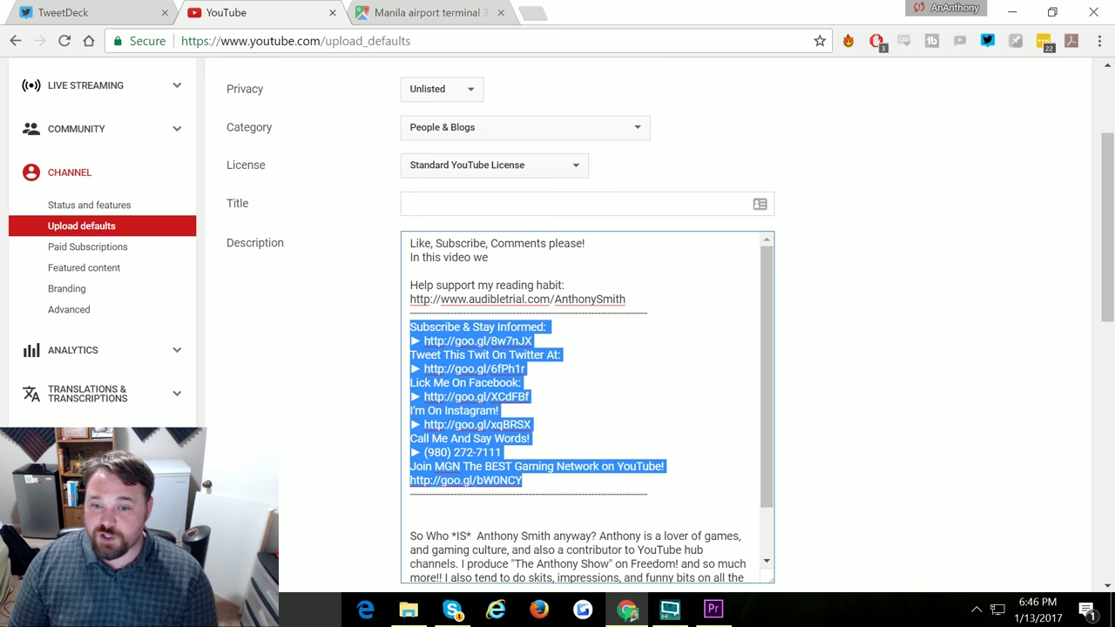
click(532, 340)
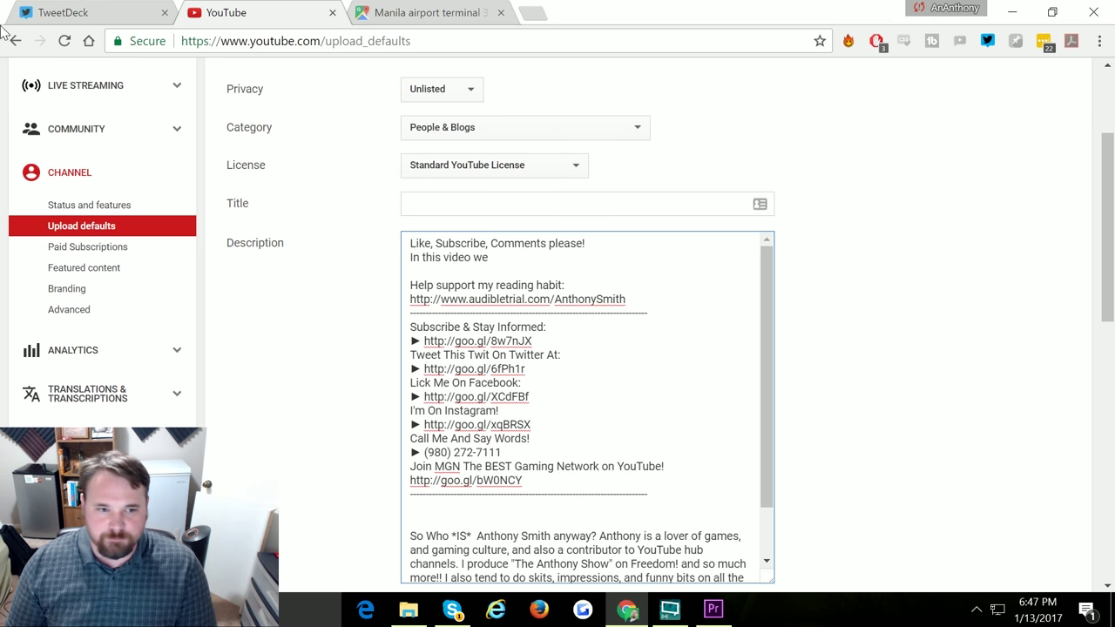
click(76, 267)
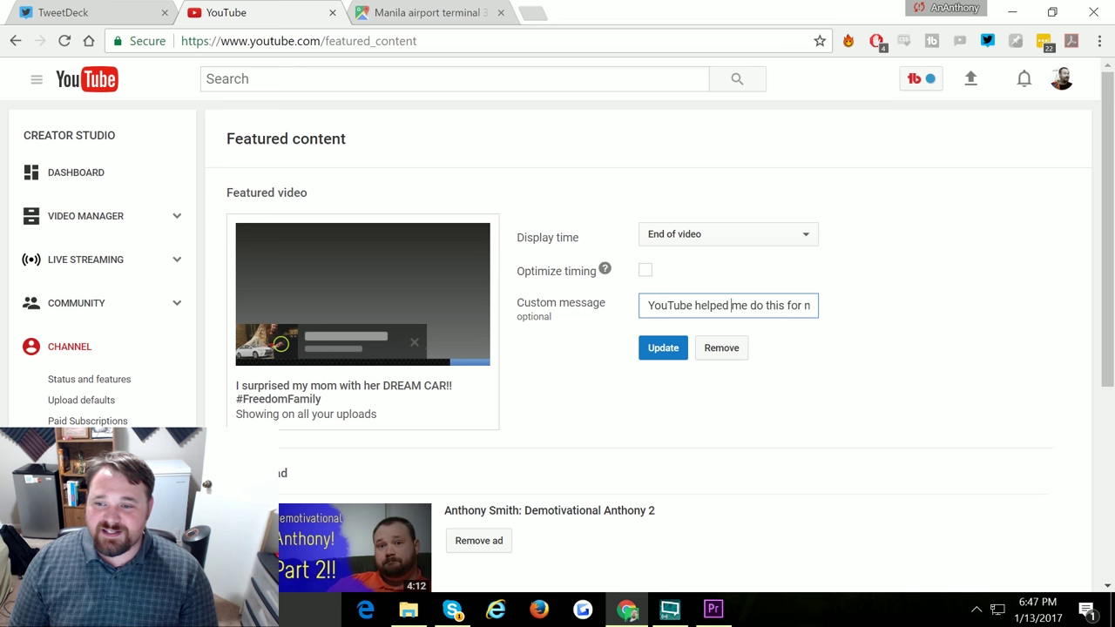
- Select the end, then the beginning, of the DREAM CAR featured video's custom message
drag(730, 306, 815, 306)
click(680, 305)
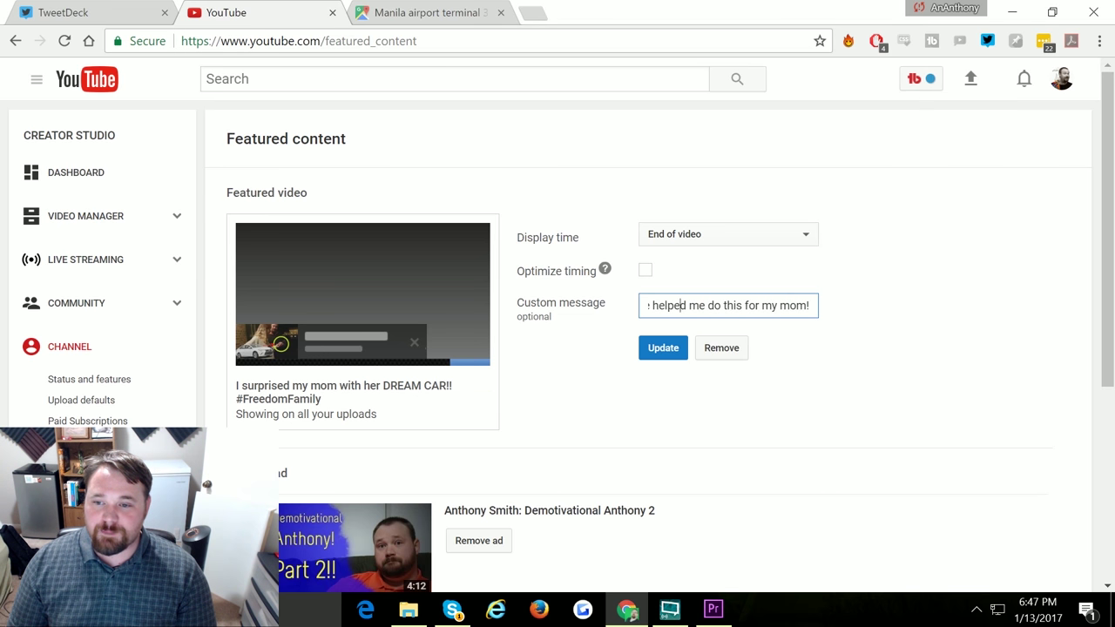
drag(716, 305, 560, 334)
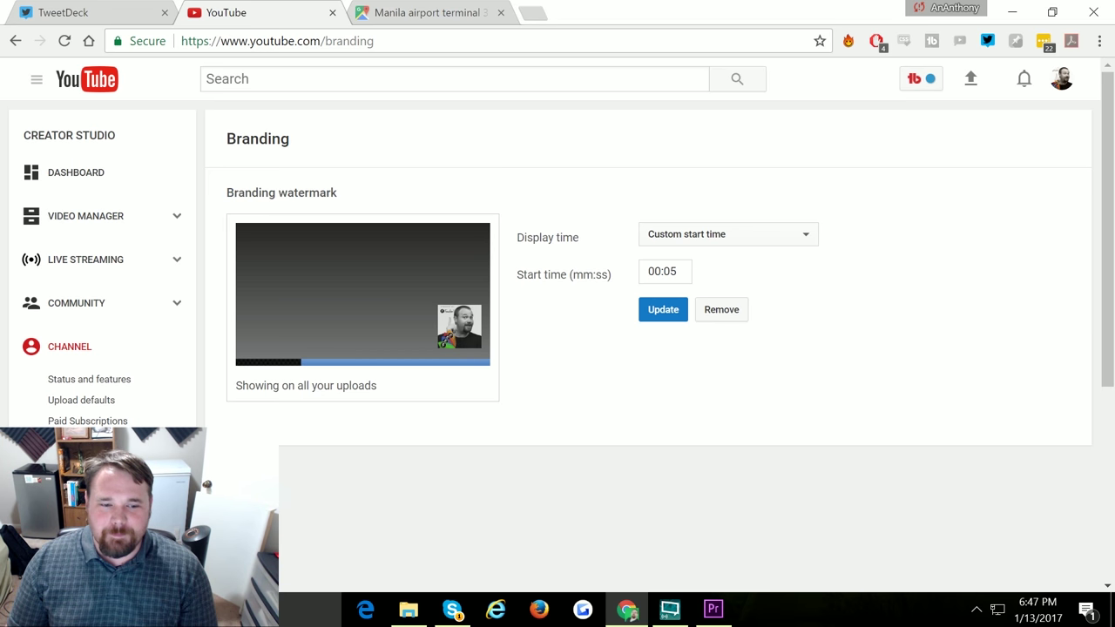
- Leave the Branding watermark settings and go to Advanced channel settings
click(65, 463)
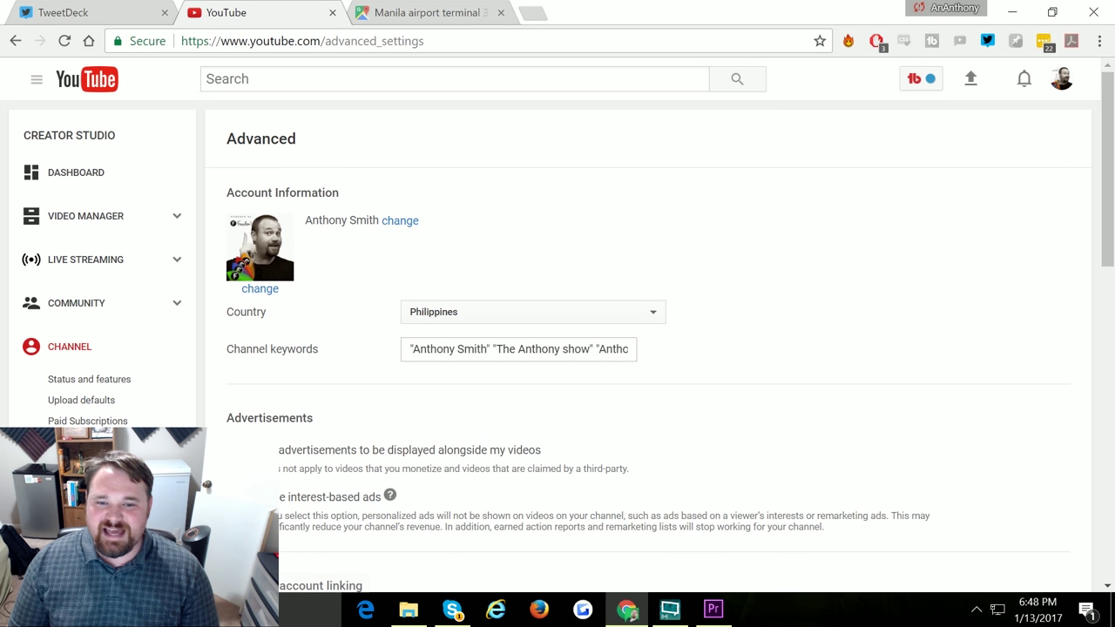
- Select the first channel keyword, then scroll through the advertising and recommendation sections
mouse_move(456, 349)
mouse_down()
mouse_move(497, 349)
mouse_move(411, 349)
mouse_move(481, 349)
mouse_up()
double_click(468, 349)
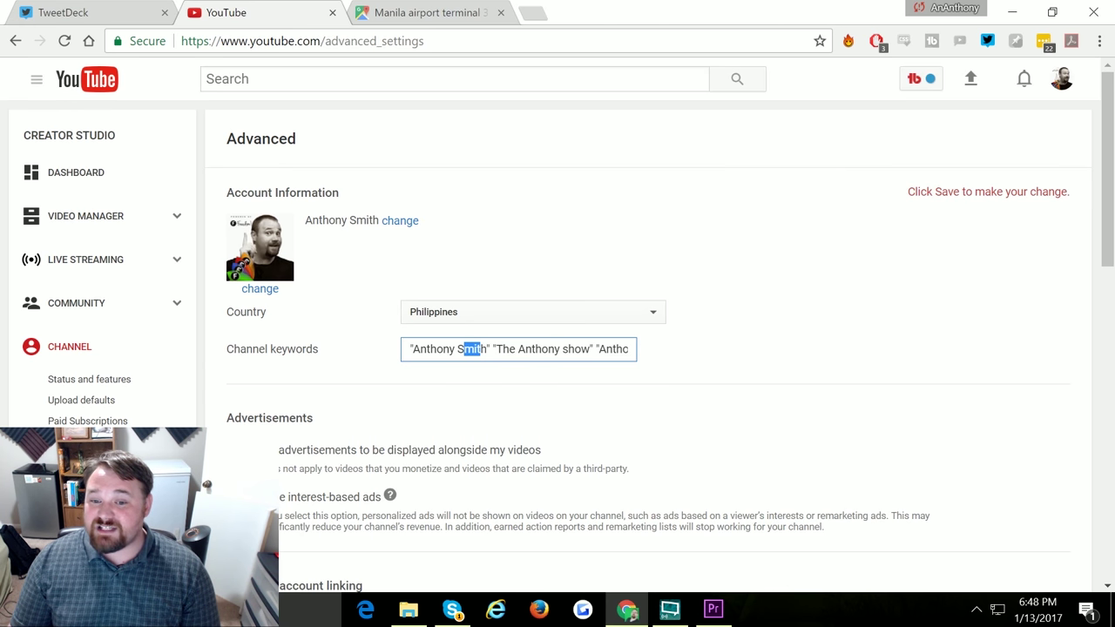
drag(489, 348, 410, 348)
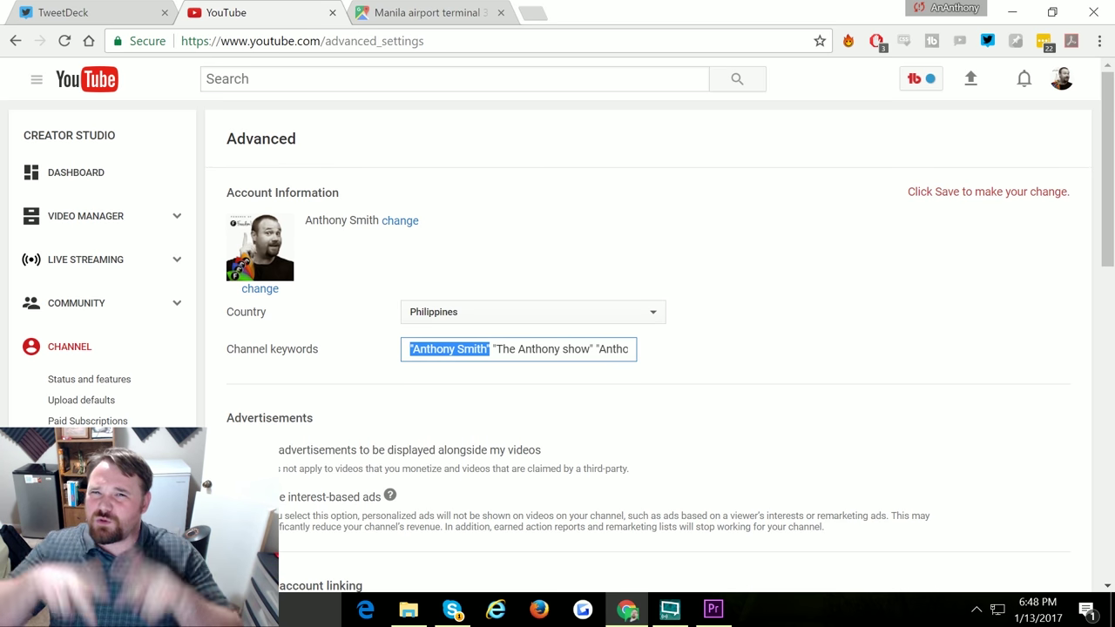
scroll(339, 388, down, 2)
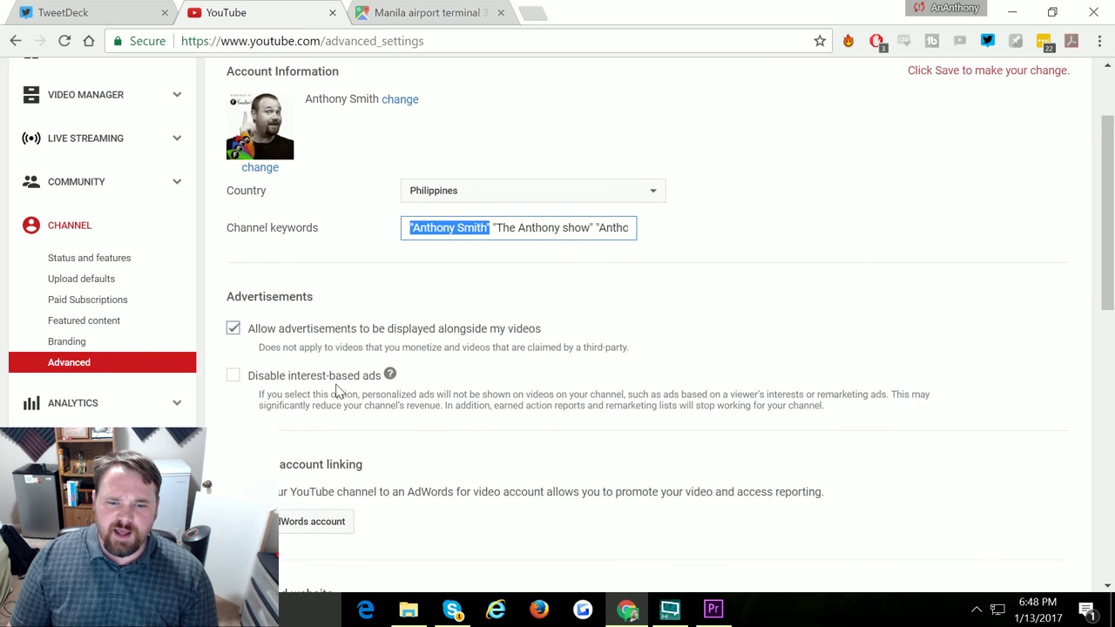
scroll(333, 395, down, 1)
scroll(332, 392, down, 2)
scroll(331, 393, down, 1)
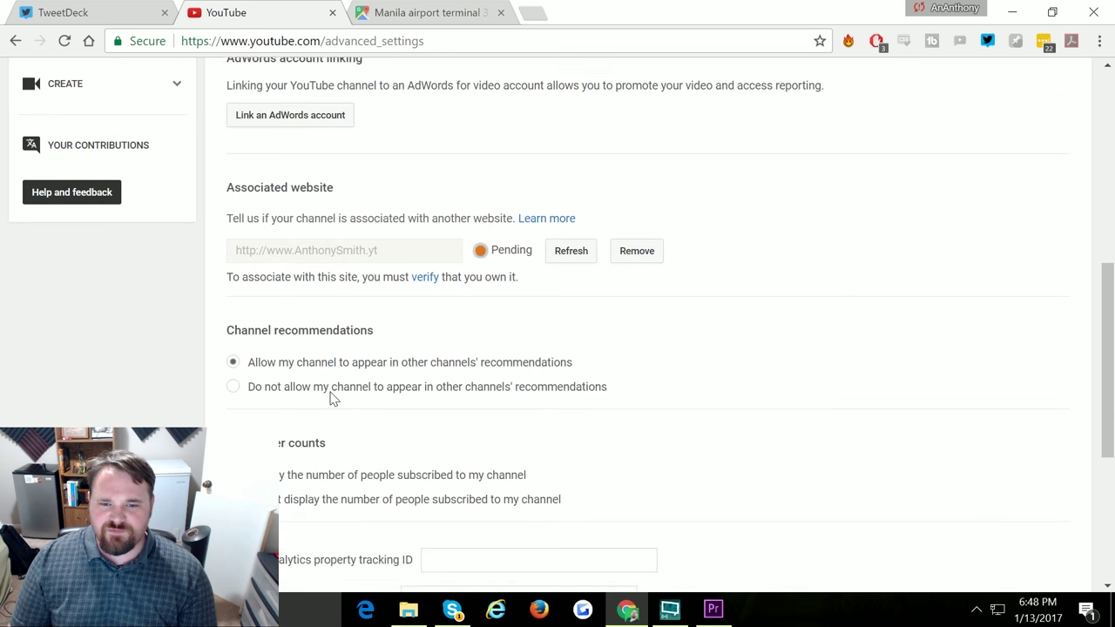
scroll(331, 392, down, 3)
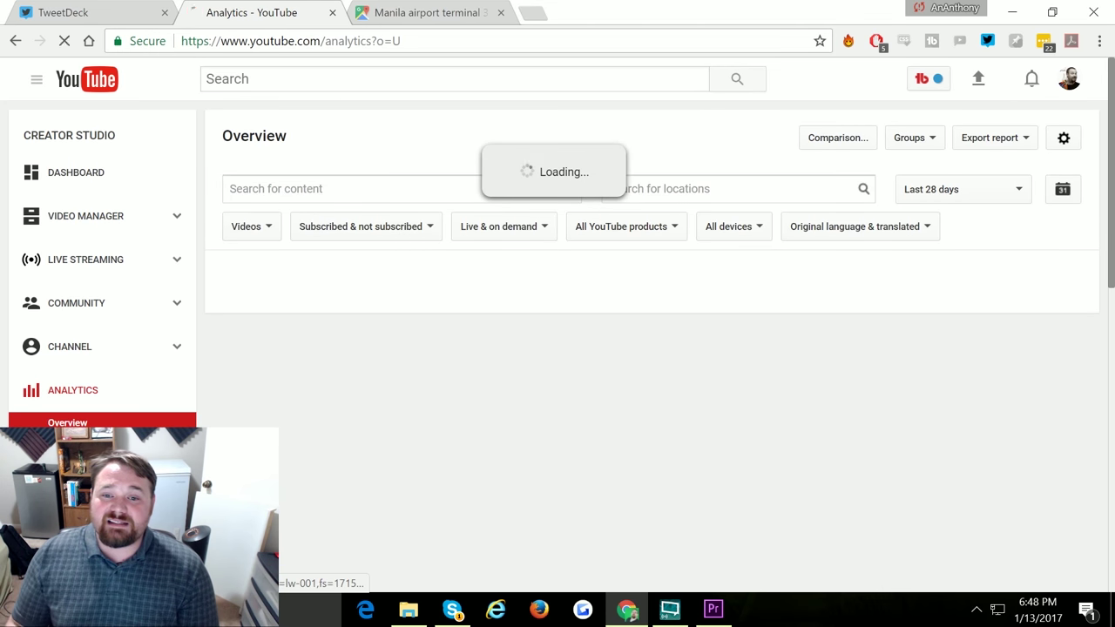
- Scroll down the Analytics Overview to the watch-time, view-duration and revenue charts
scroll(637, 336, down, 1)
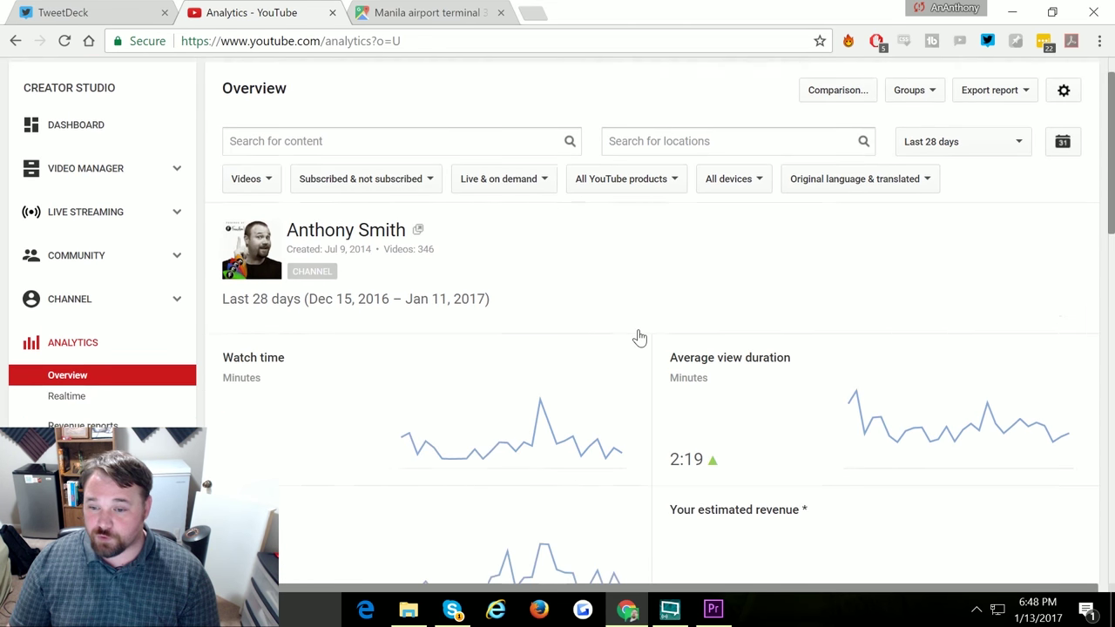
scroll(630, 331, down, 1)
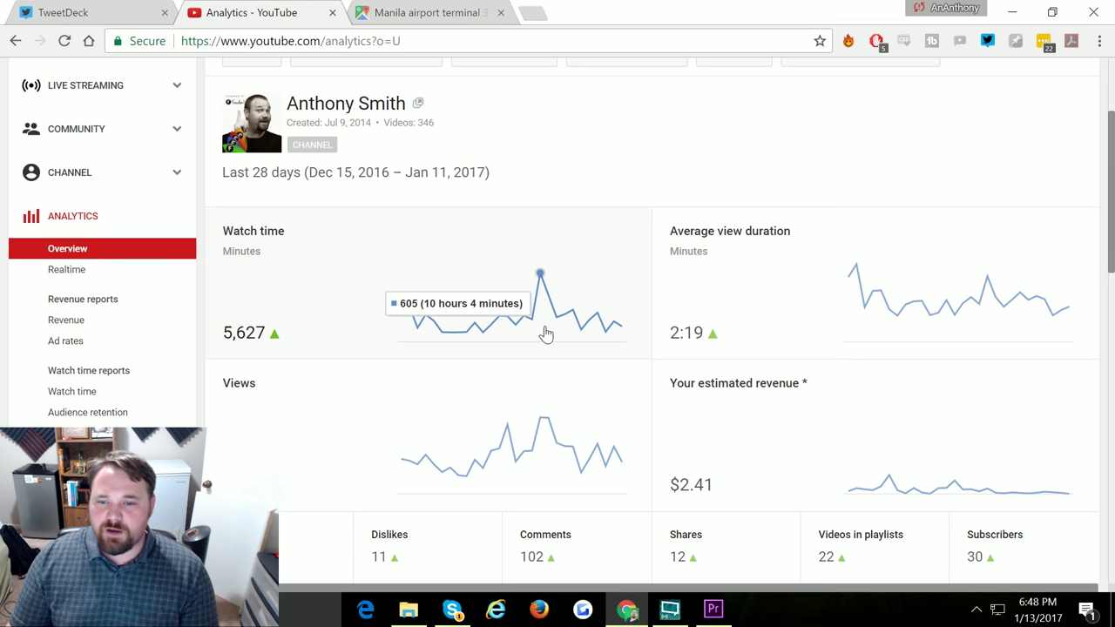
- Open the detailed Watch time report from its dashboard card
click(590, 266)
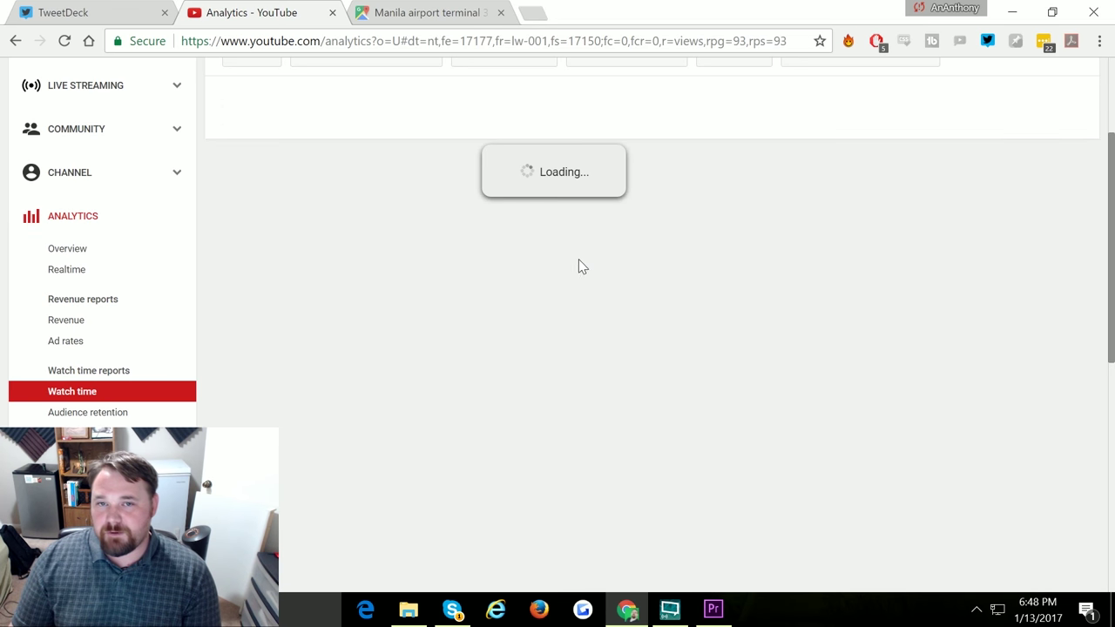
scroll(551, 319, down, 3)
scroll(535, 363, down, 1)
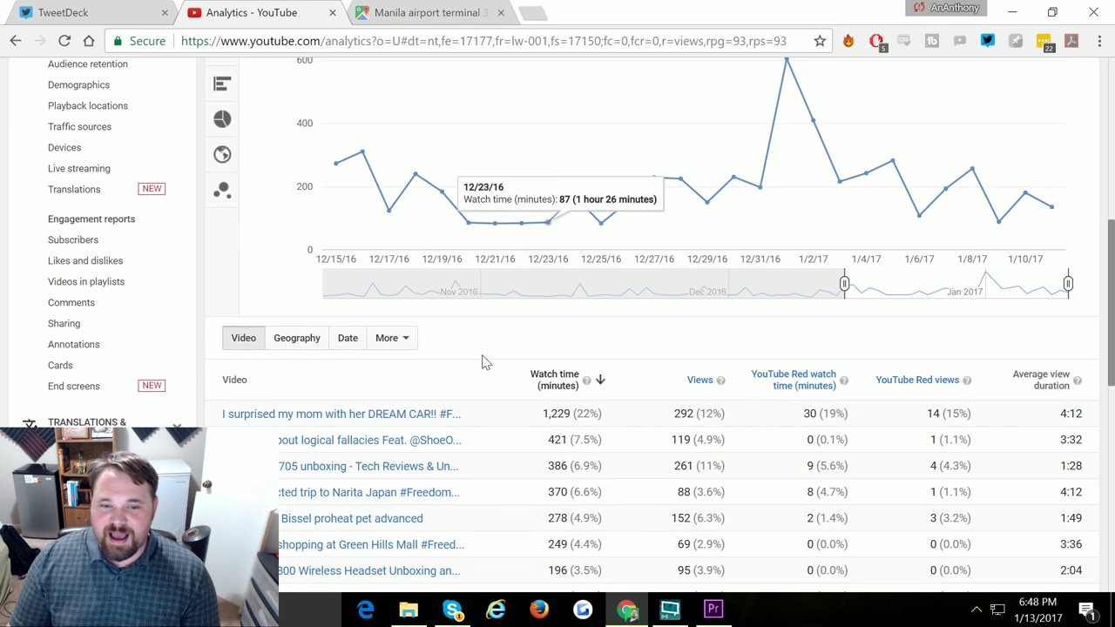
scroll(235, 311, up, 3)
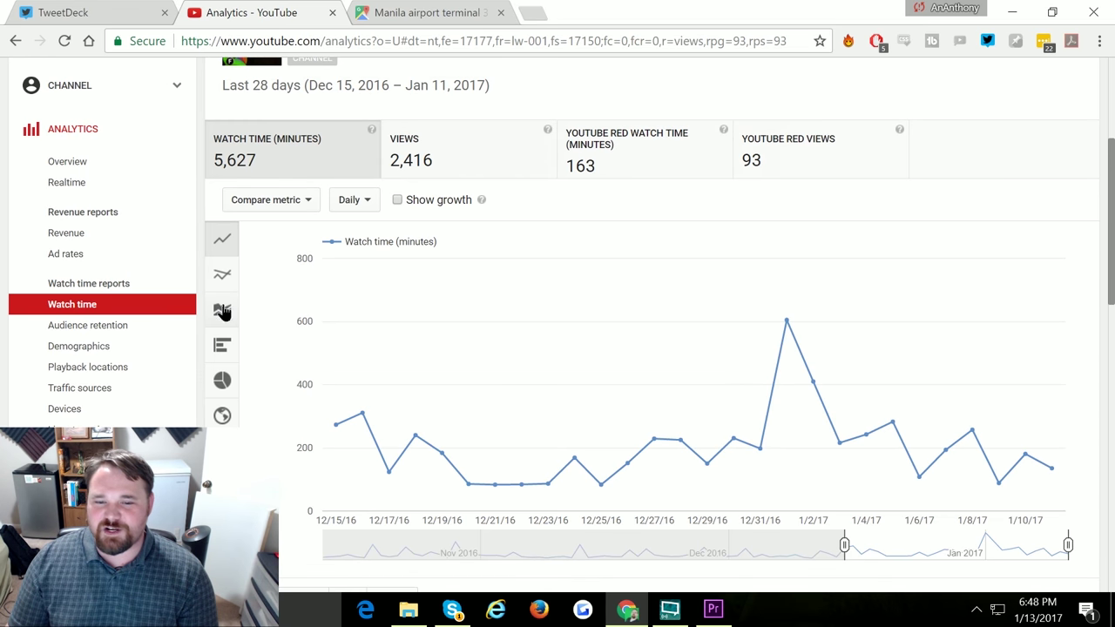
- Chart watch time as stacked areas per video, with the top videos unchecked
click(224, 312)
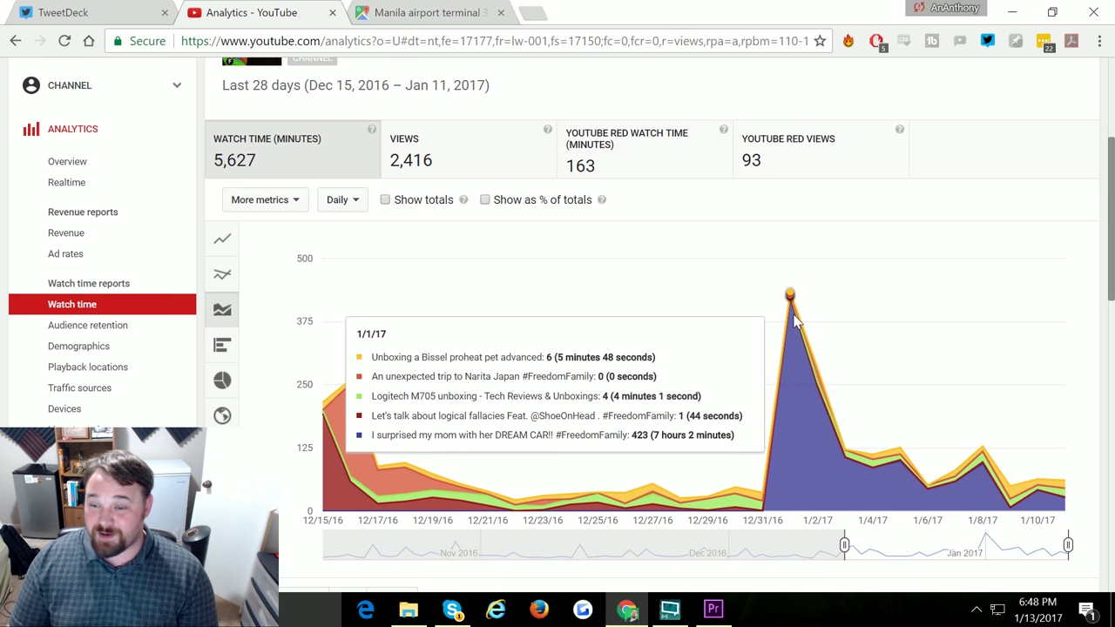
scroll(794, 324, down, 4)
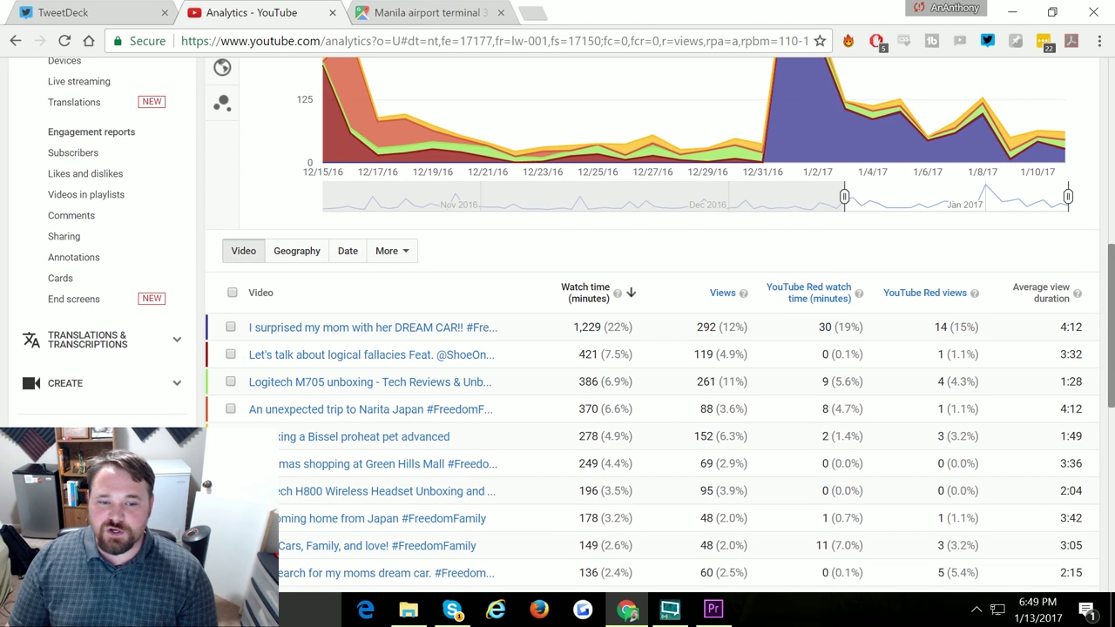
click(230, 437)
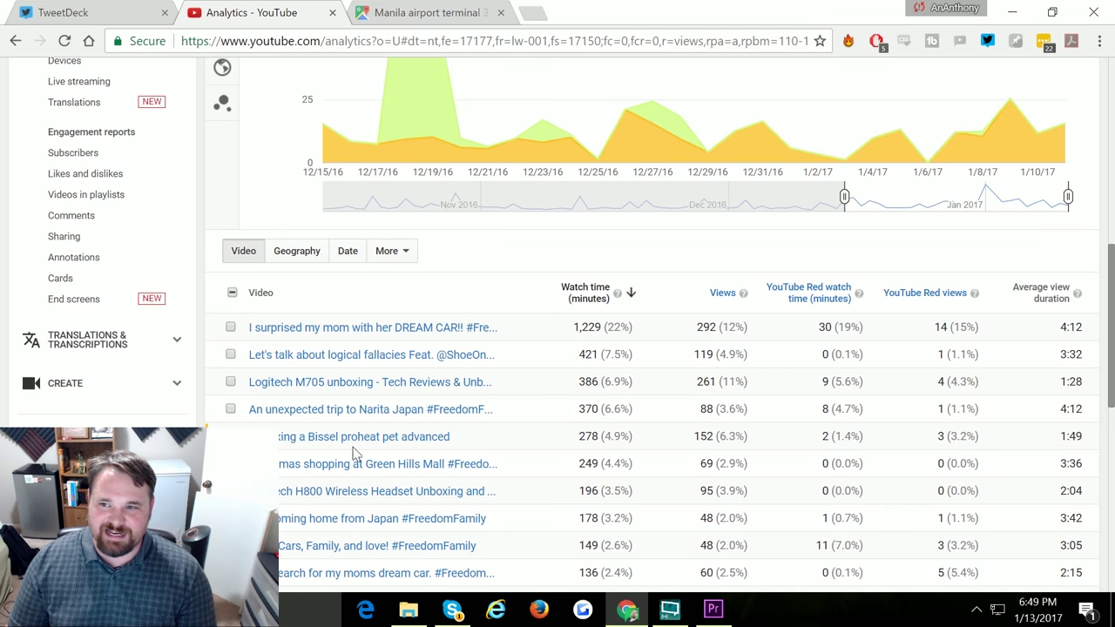
scroll(379, 473, up, 4)
scroll(381, 474, down, 1)
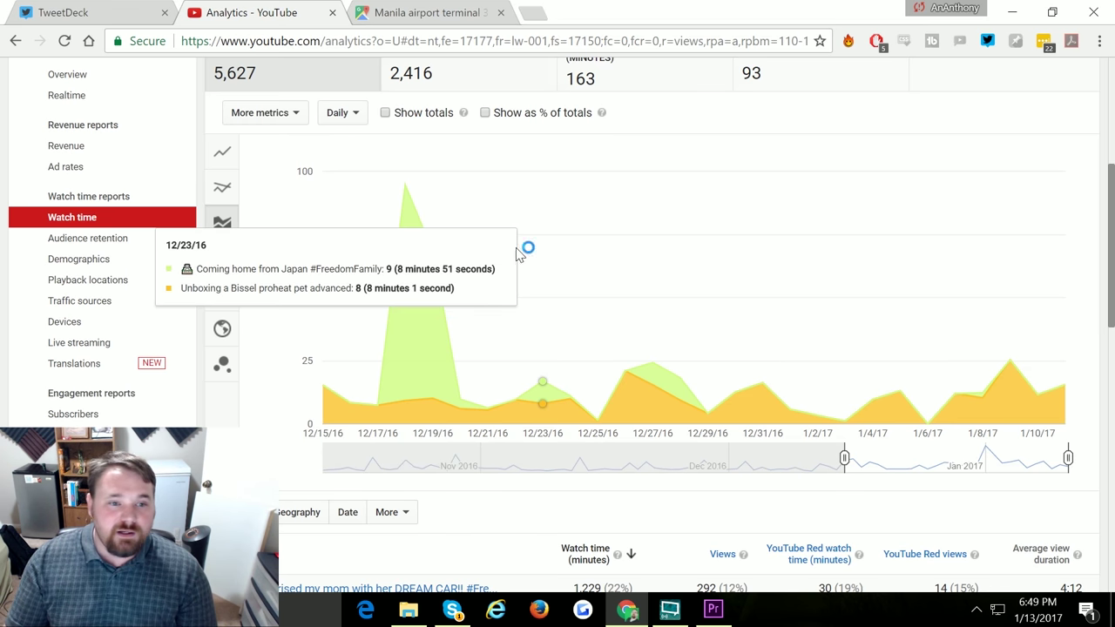
scroll(457, 272, up, 2)
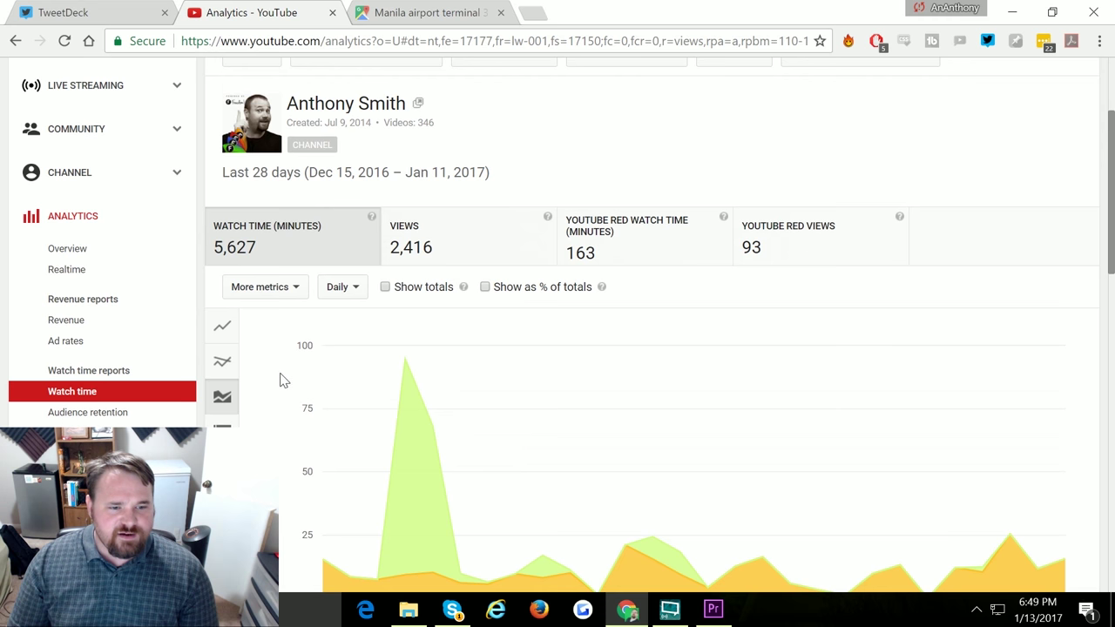
- Switch to the 28-day Analytics Overview and scroll through its metrics, including 2:19 average view duration
scroll(280, 376, down, 1)
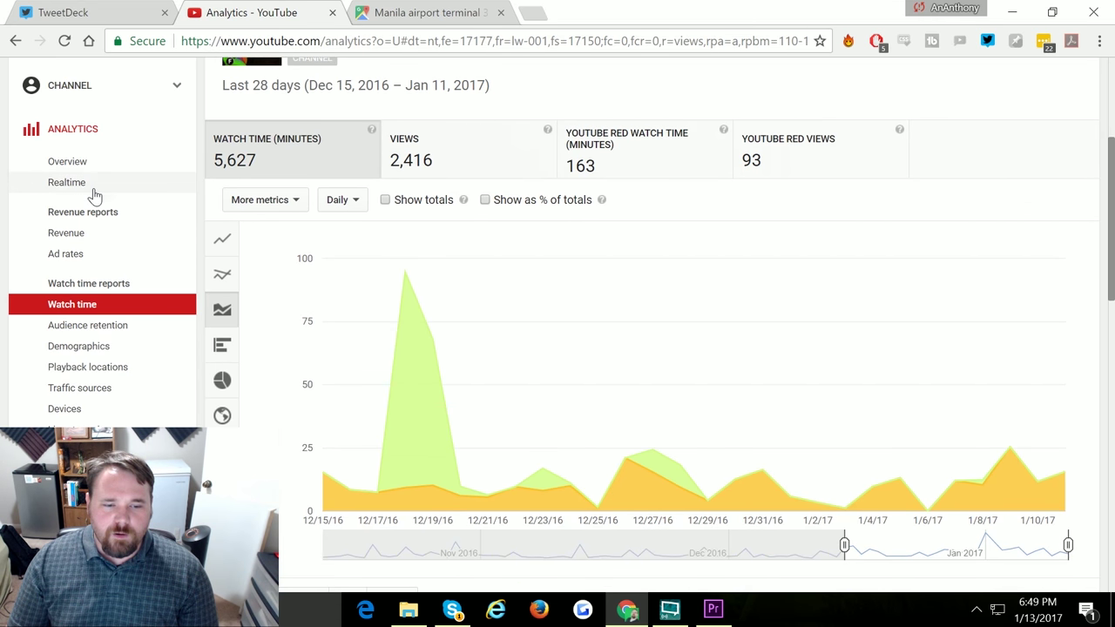
scroll(90, 414, down, 1)
scroll(88, 423, down, 1)
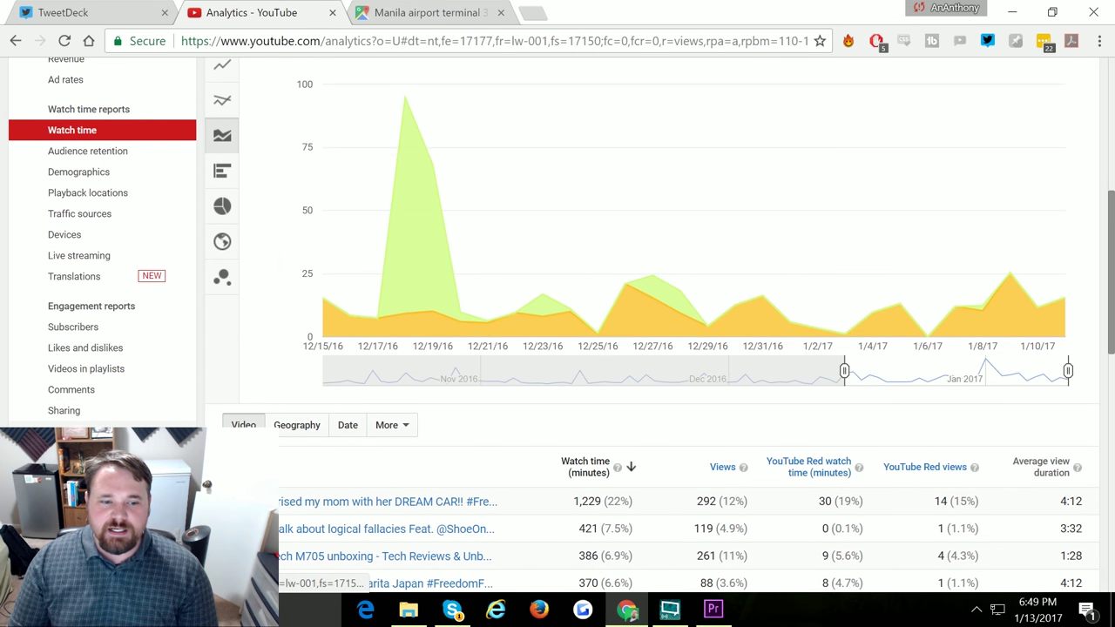
scroll(104, 262, up, 1)
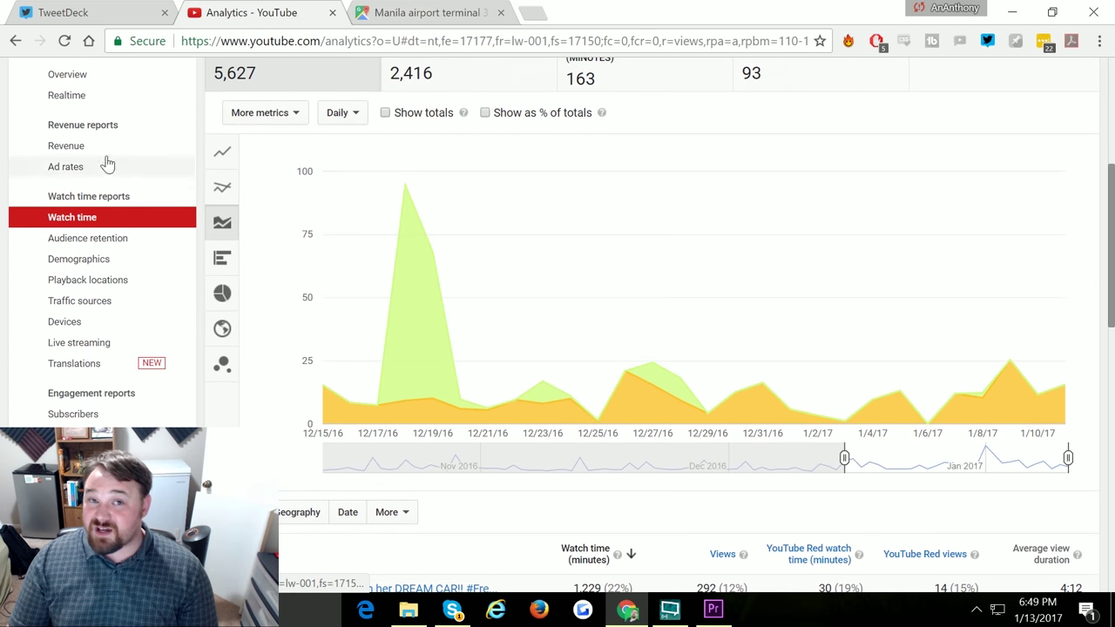
scroll(361, 340, up, 1)
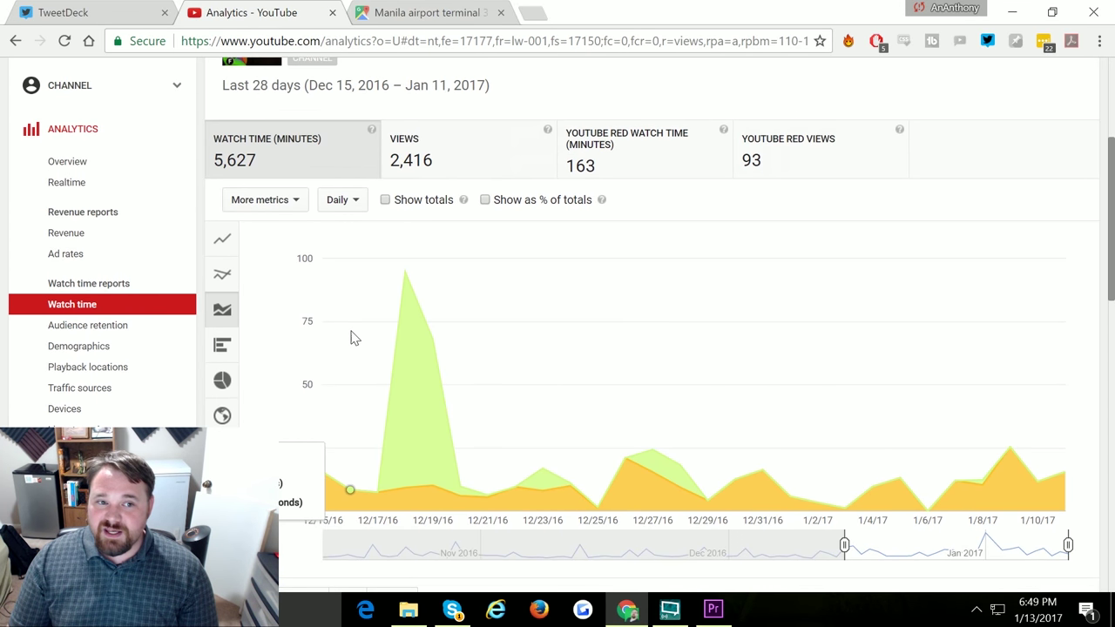
click(80, 165)
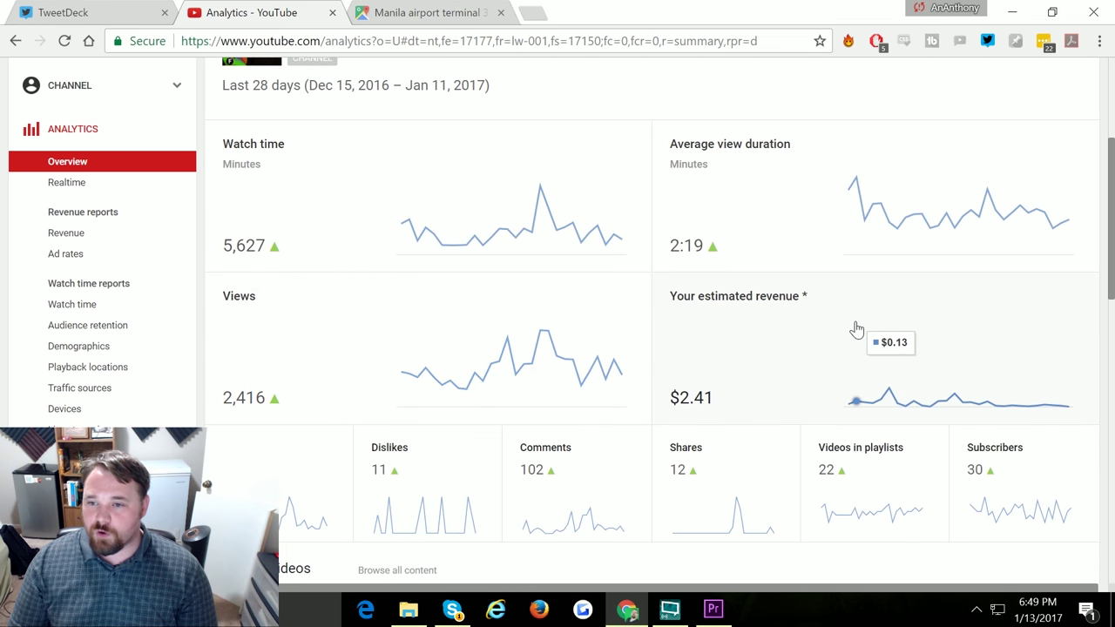
mouse_move(747, 131)
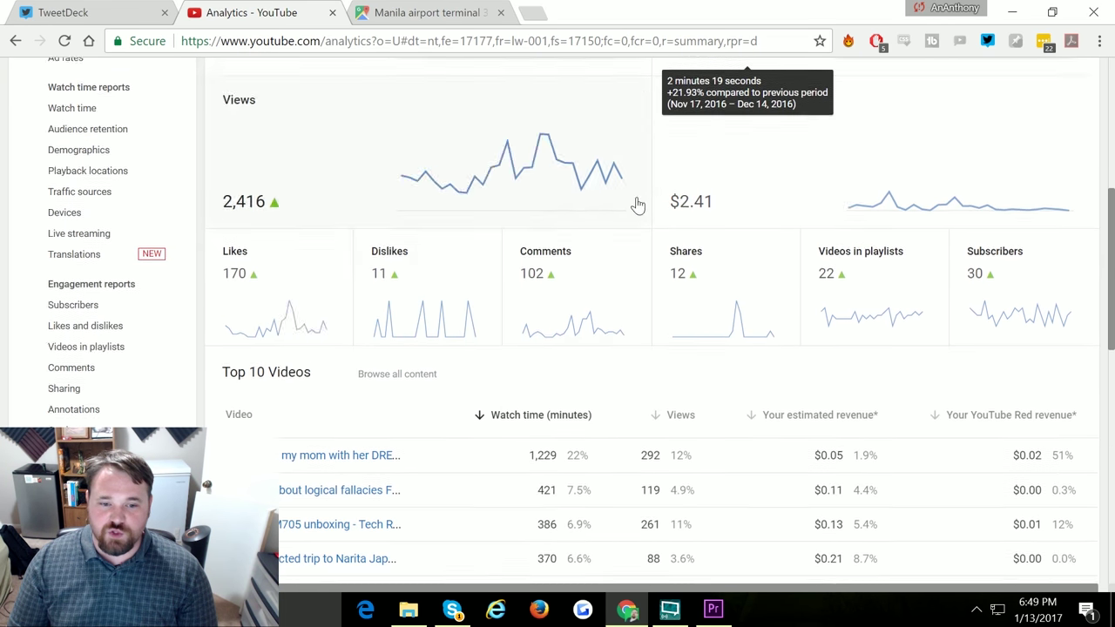
scroll(637, 205, down, 1)
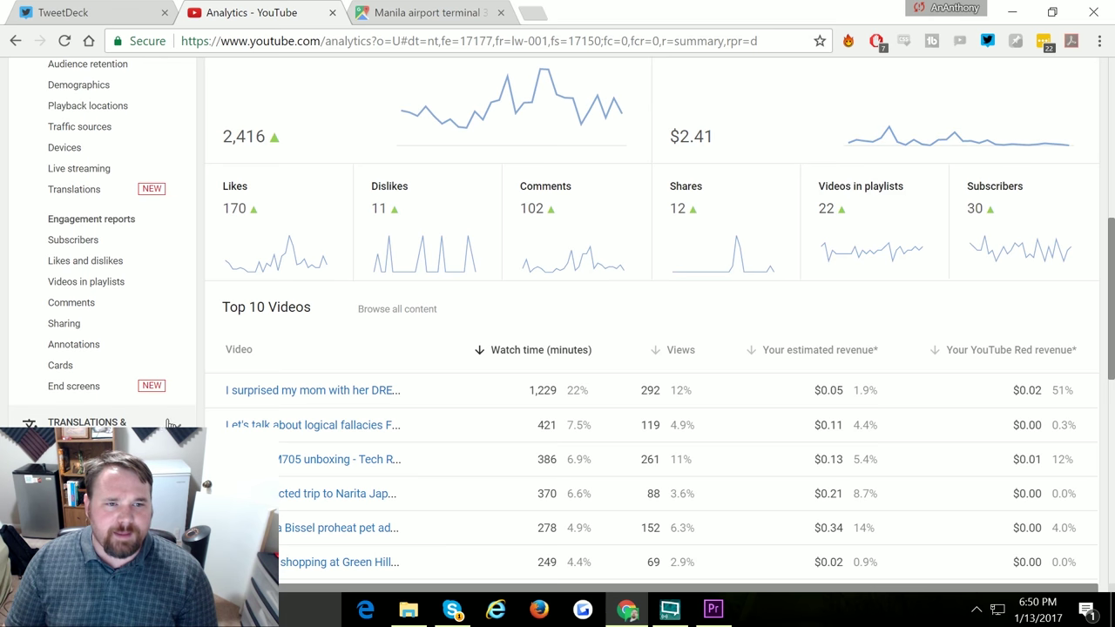
scroll(107, 233, up, 5)
scroll(107, 233, up, 1)
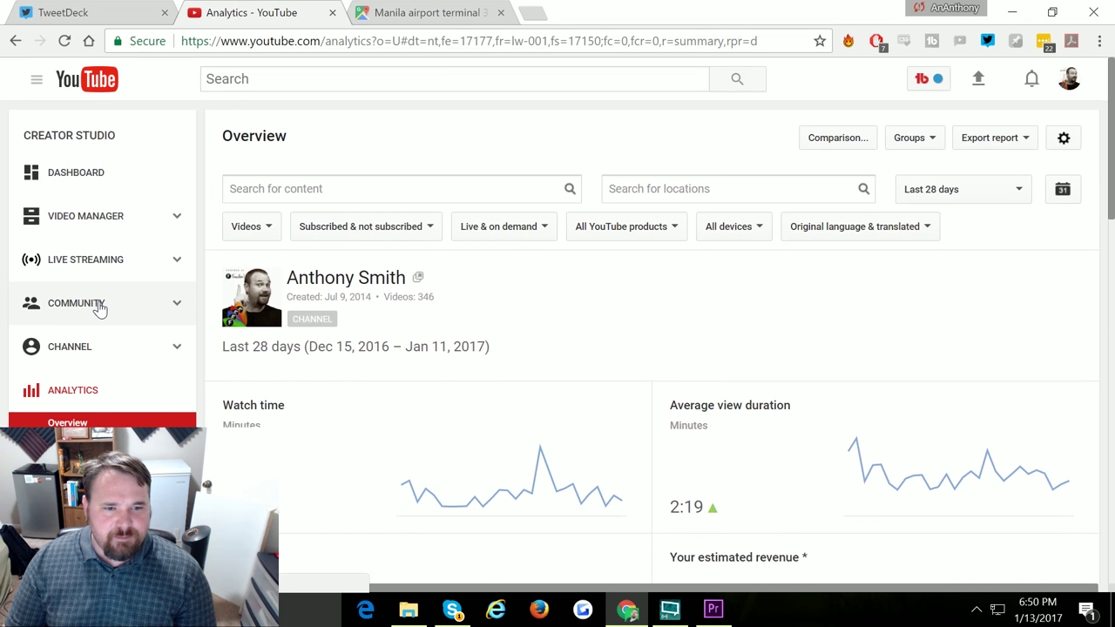
- Open the channel's published Comments list and scroll through it
click(91, 348)
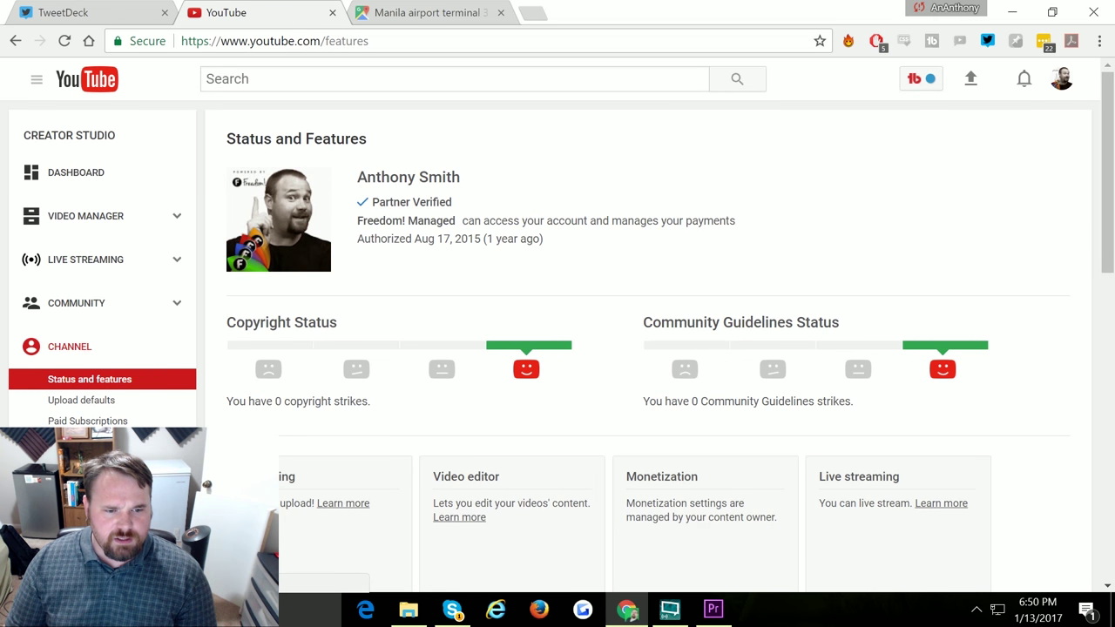
click(90, 307)
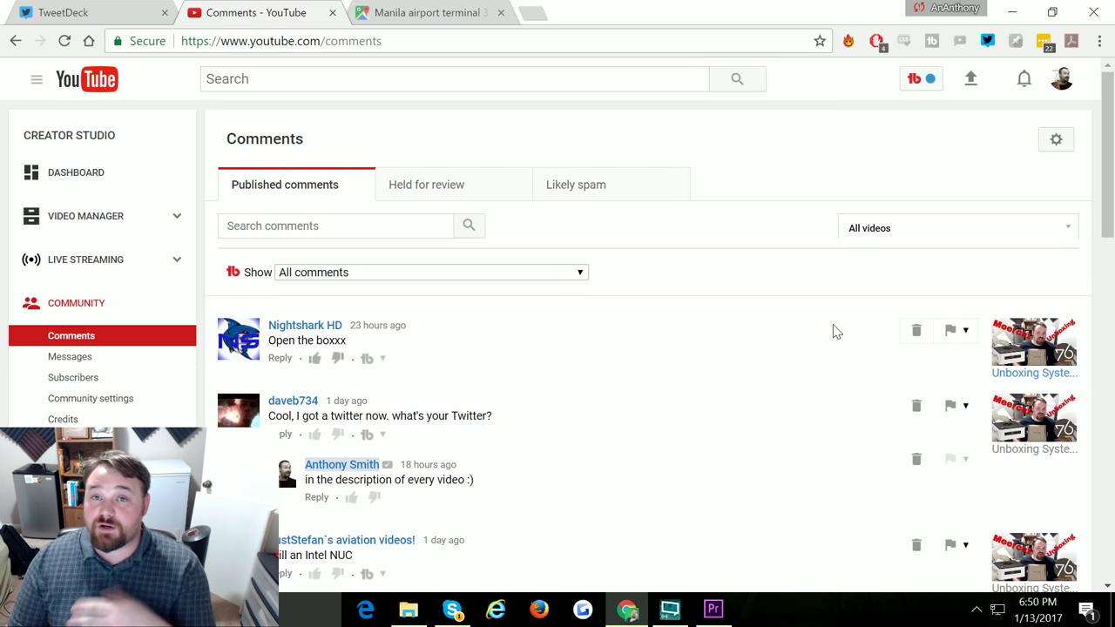
scroll(832, 331, down, 1)
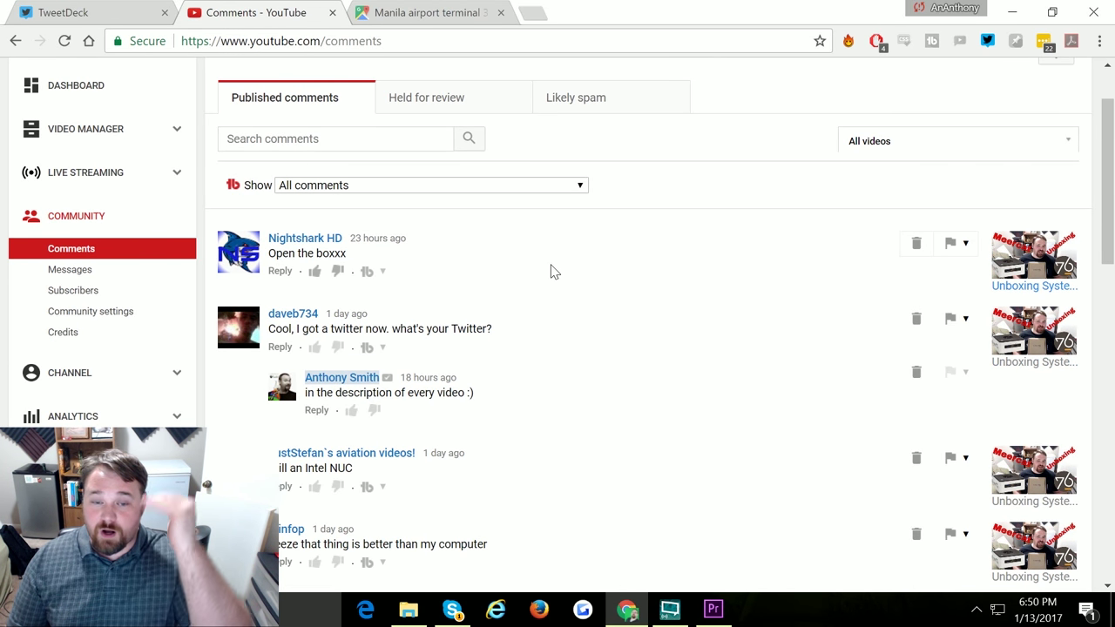
scroll(545, 285, down, 2)
scroll(540, 288, down, 6)
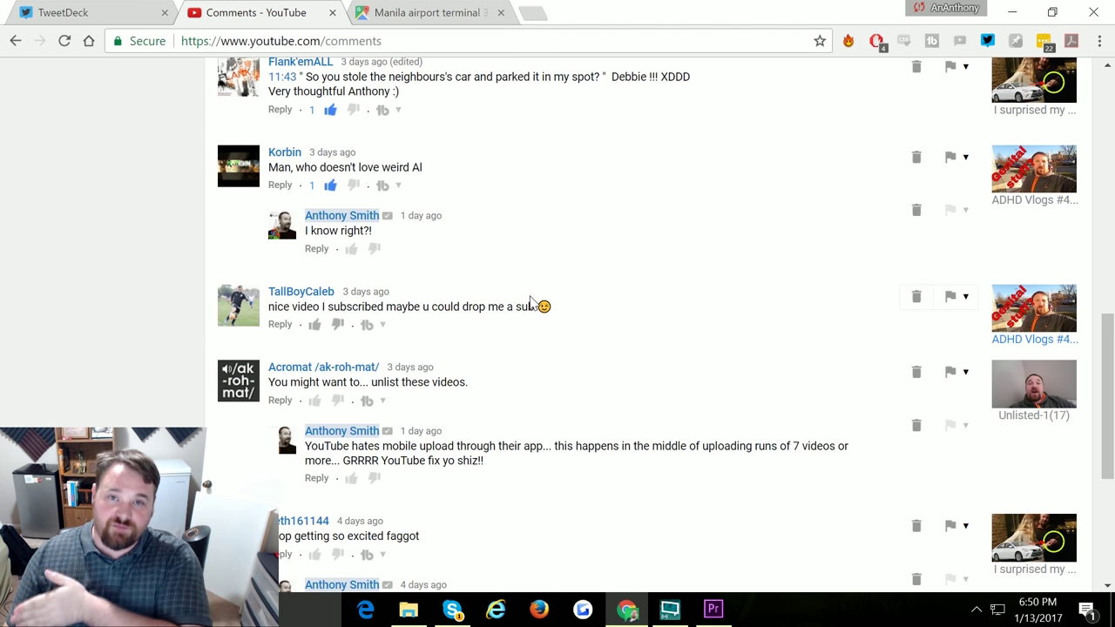
- Open the newest comment, from 23 hours ago, on its video page
scroll(532, 303, up, 5)
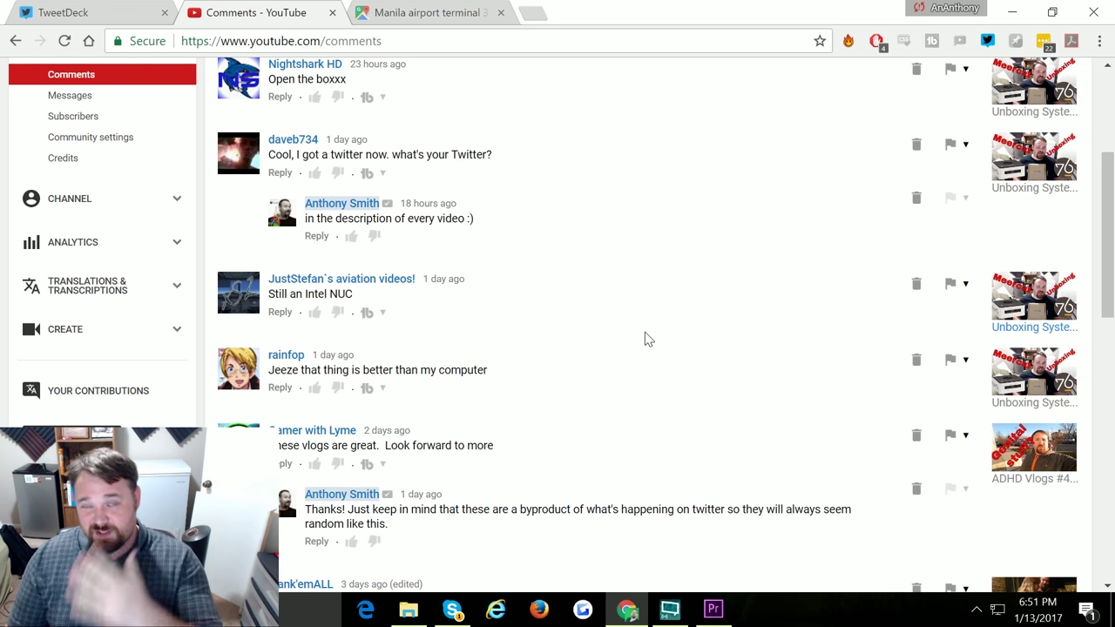
scroll(655, 347, up, 3)
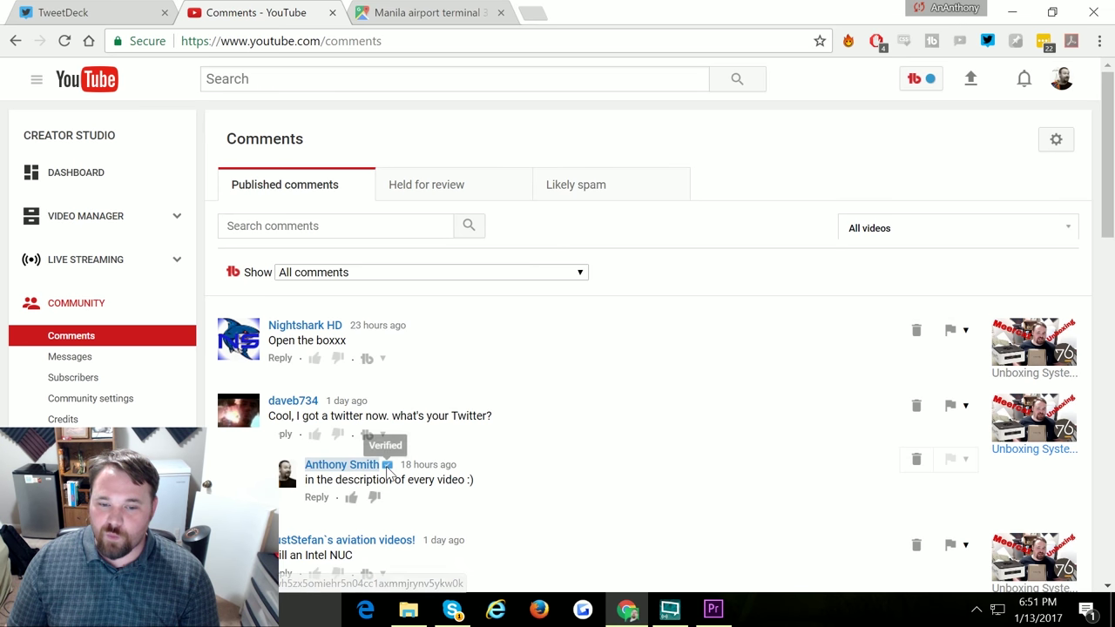
scroll(513, 459, down, 1)
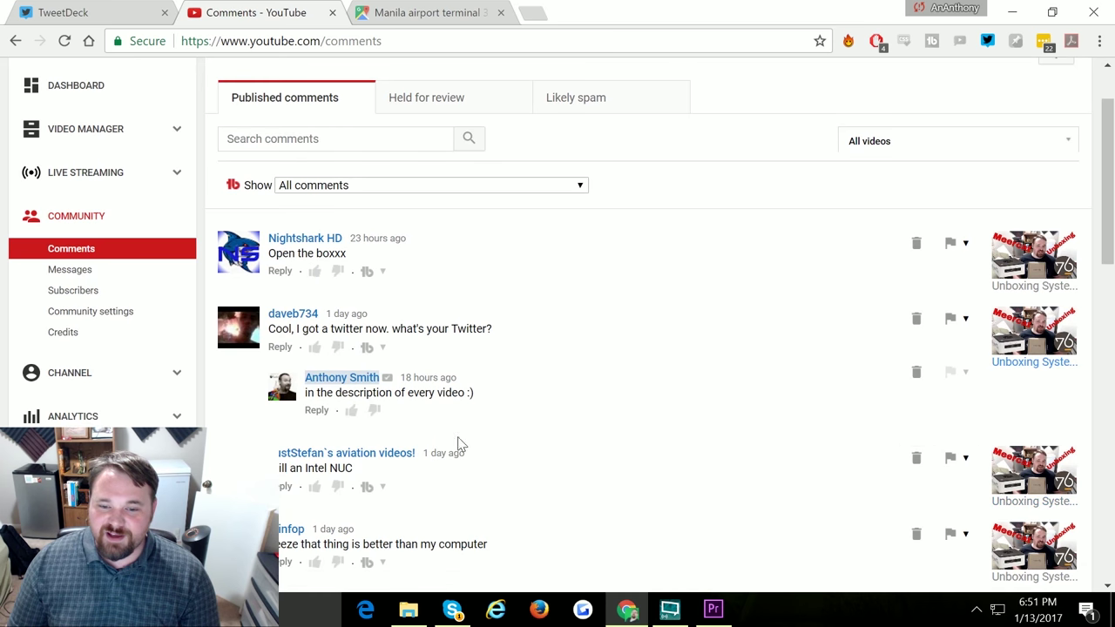
click(384, 237)
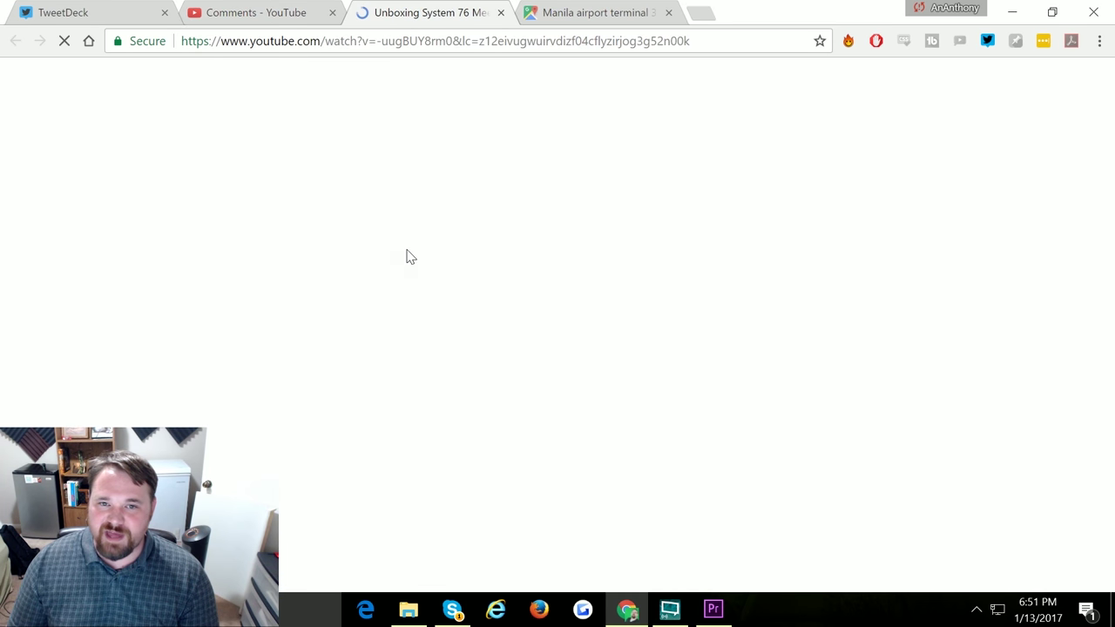
- View the highlighted comment's Pin/Remove options, then close the video tab
scroll(280, 517, down, 1)
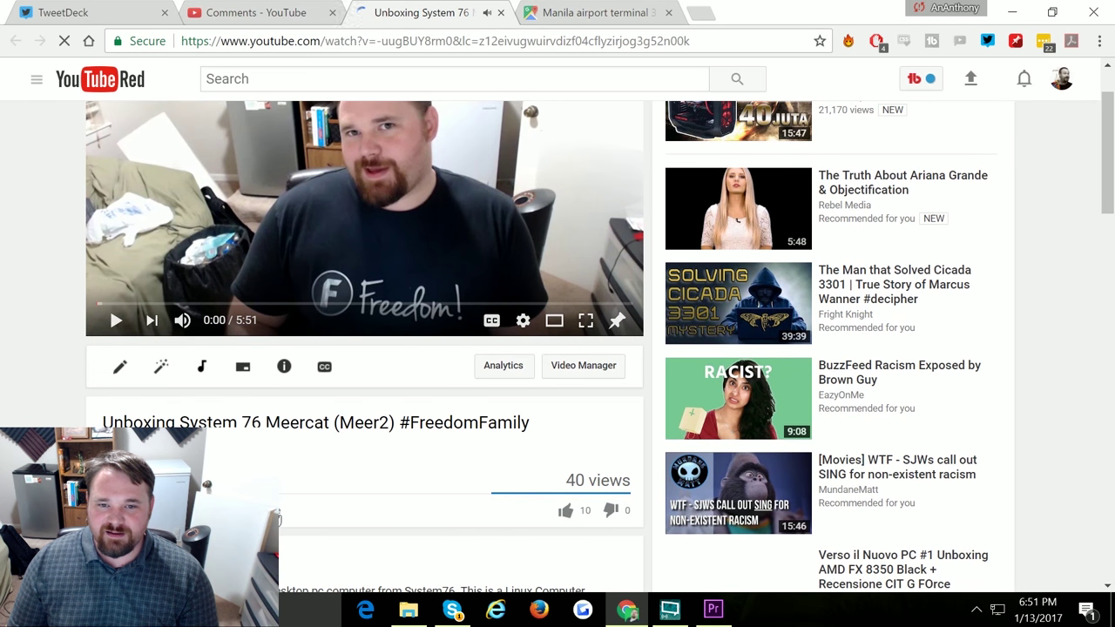
scroll(261, 488, down, 4)
scroll(213, 416, down, 1)
scroll(214, 417, down, 1)
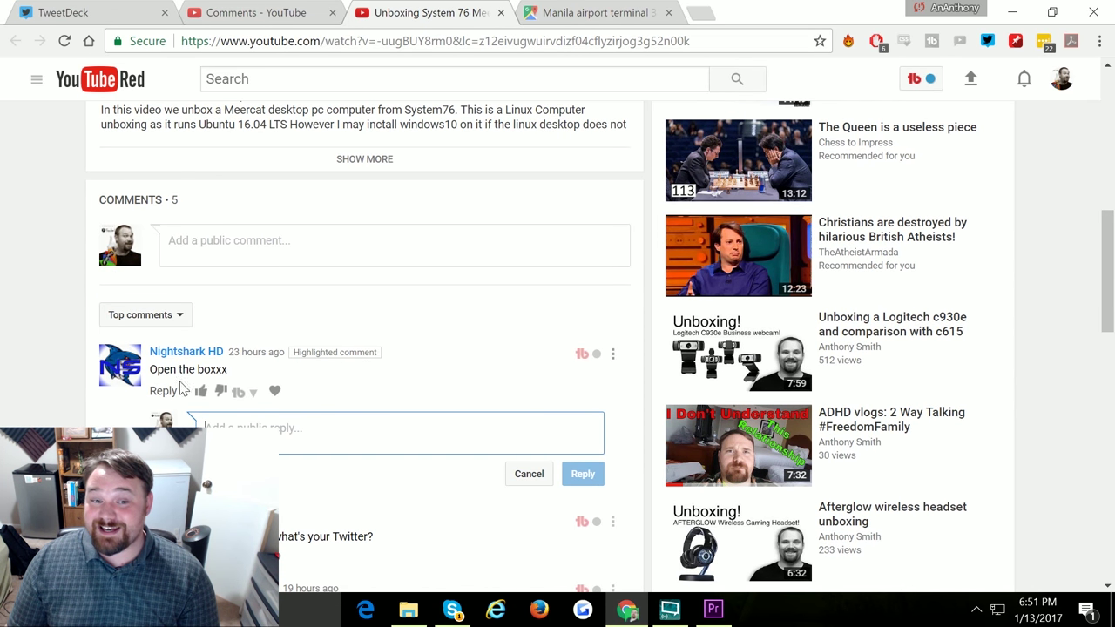
mouse_move(349, 371)
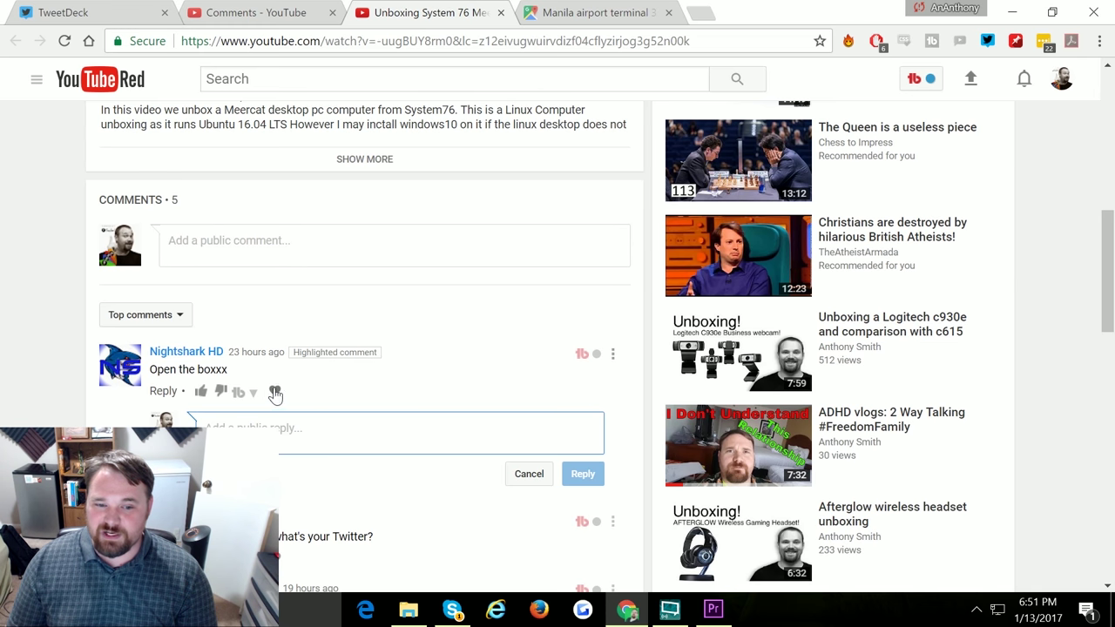
click(612, 353)
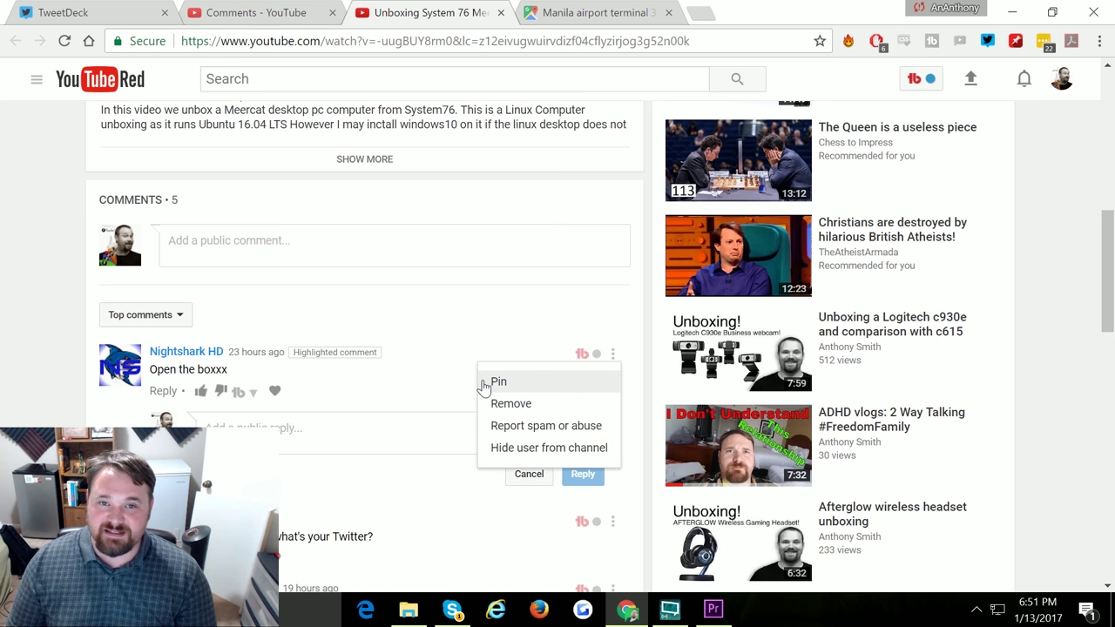
click(501, 13)
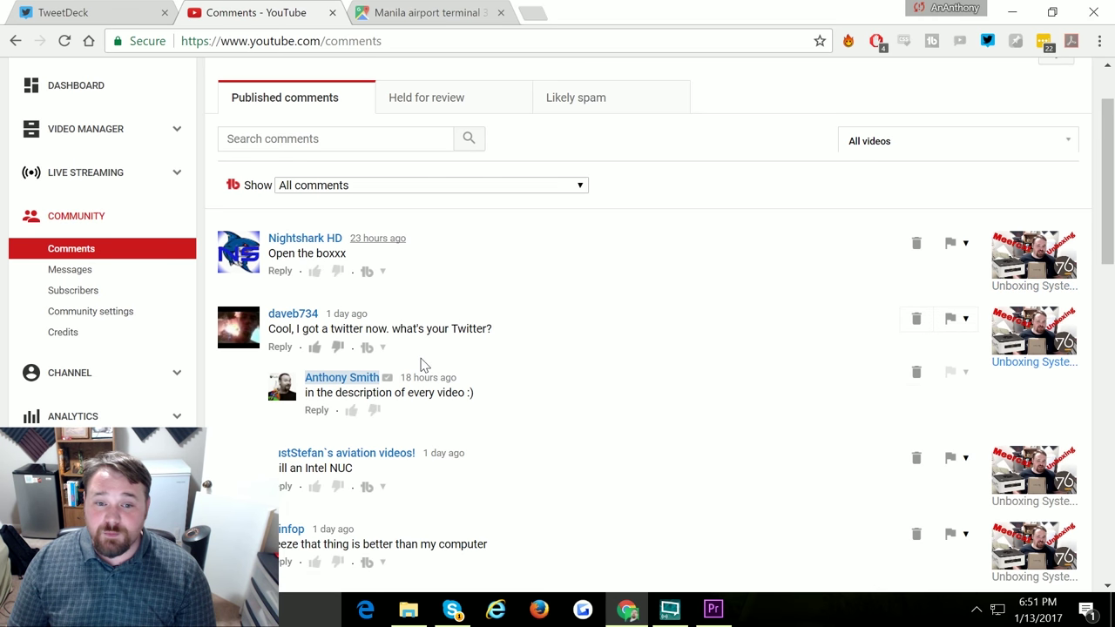
scroll(462, 417, down, 1)
- Copy the direct link to the 'Still an Intel NUC' comment and close its tab
scroll(463, 417, down, 1)
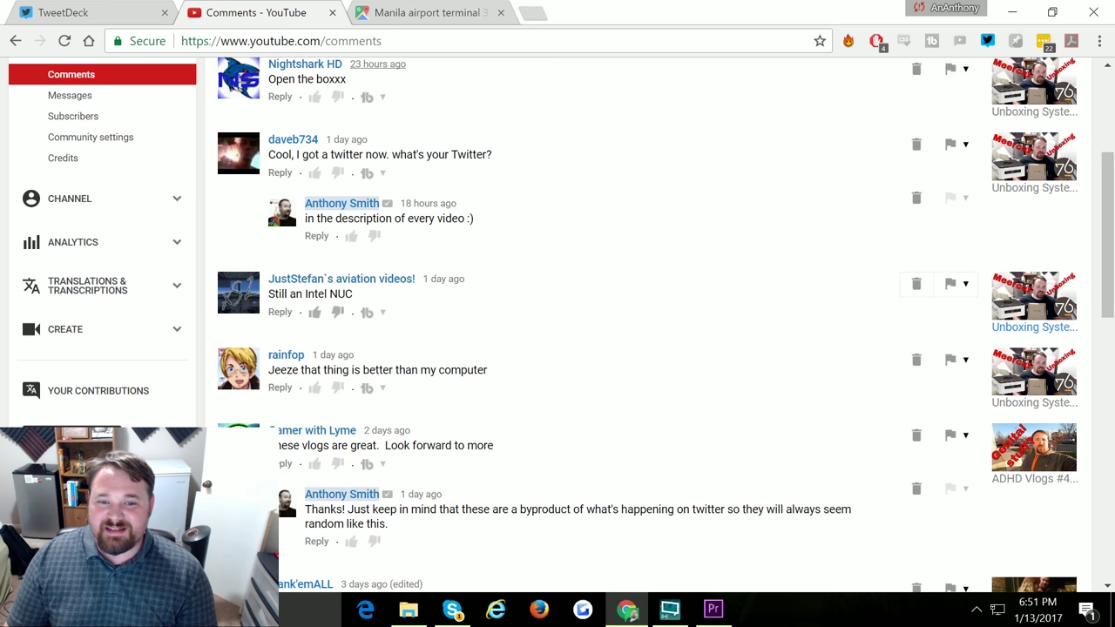
click(443, 279)
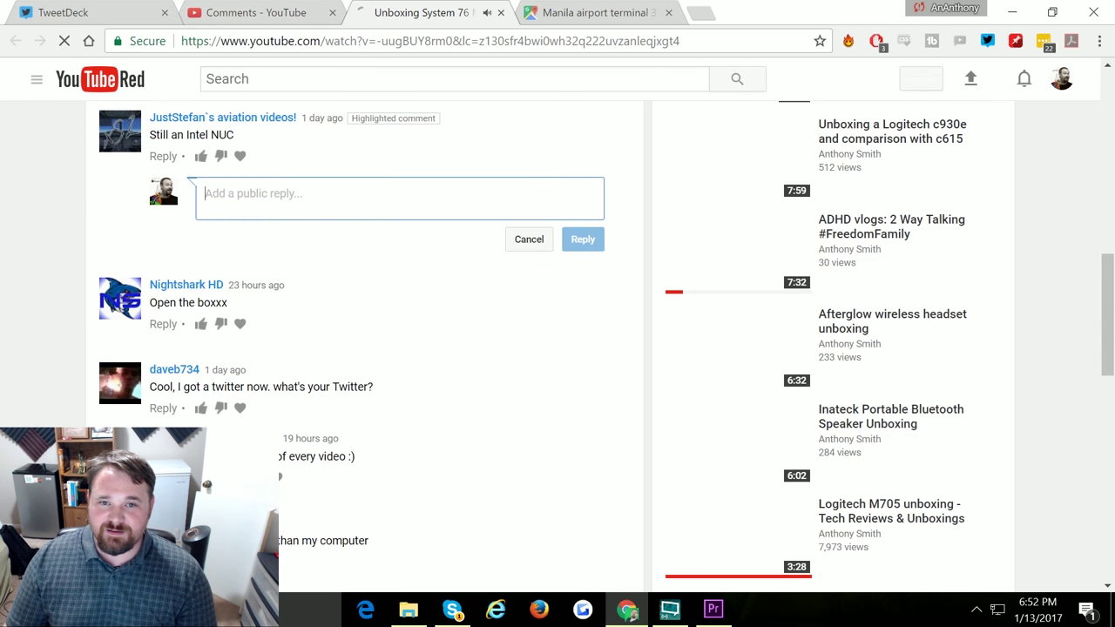
click(372, 46)
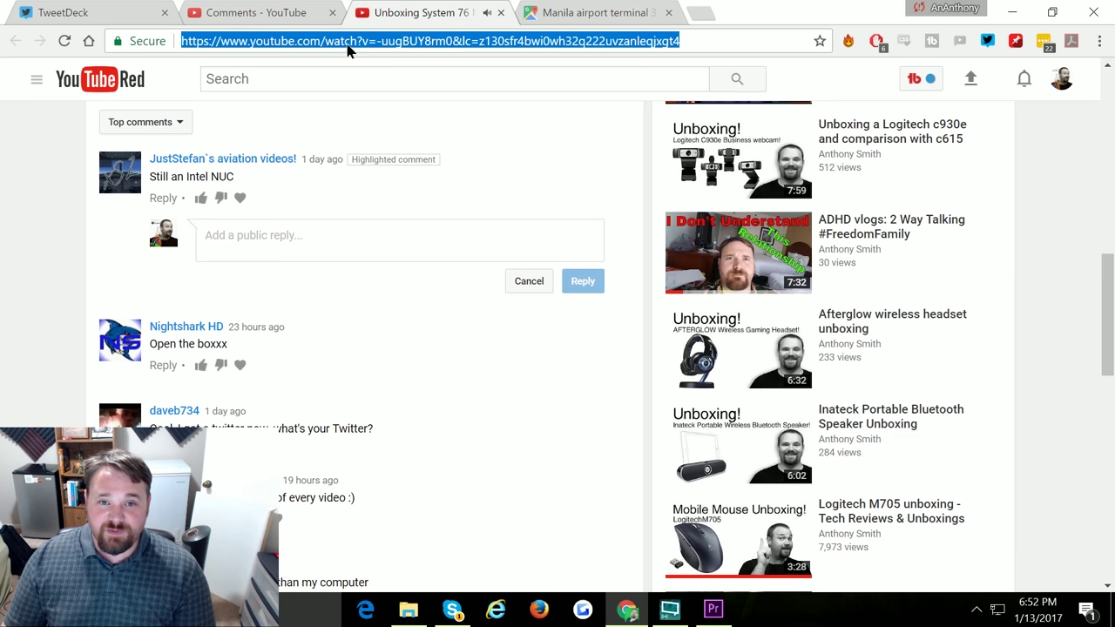
right_click(348, 45)
click(400, 107)
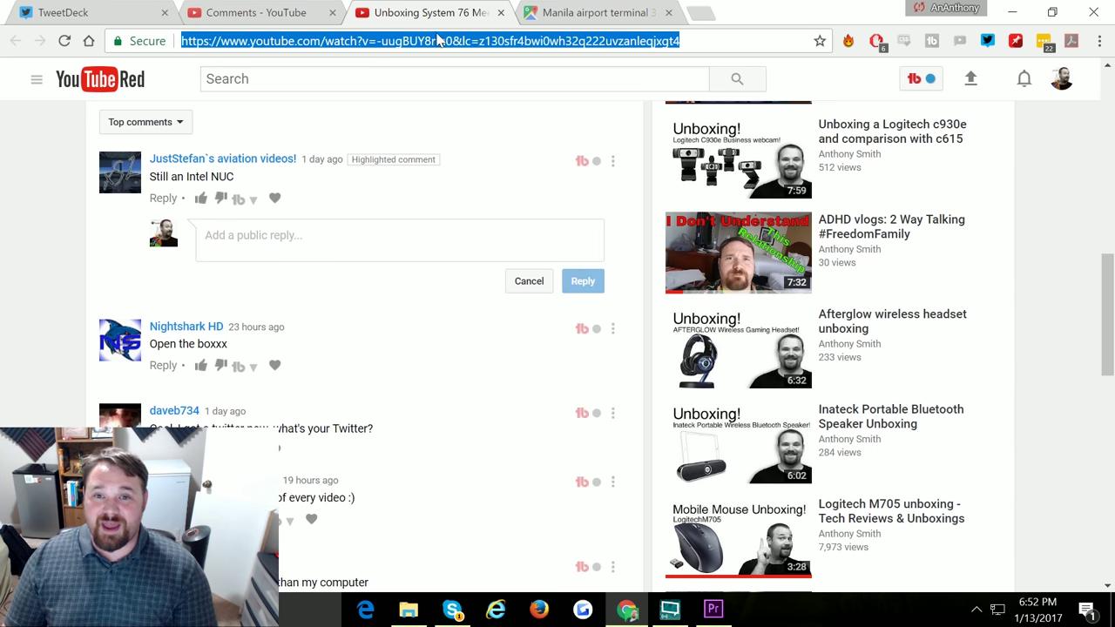
click(501, 13)
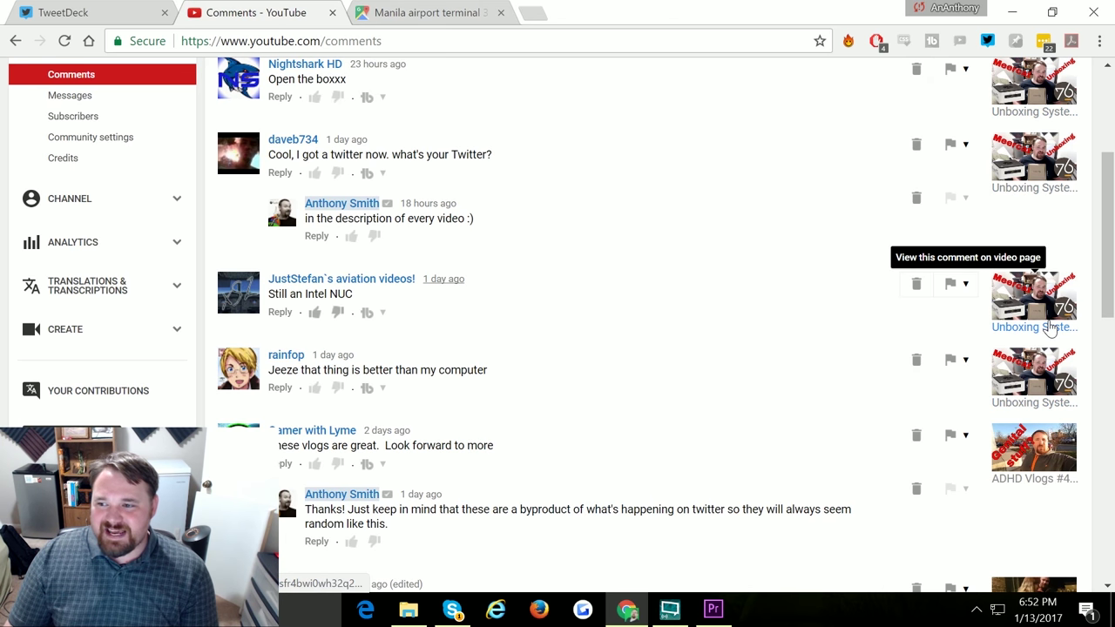
- Show and dismiss the moderation actions for the first comment, by Nightshark HD
scroll(1051, 209, up, 1)
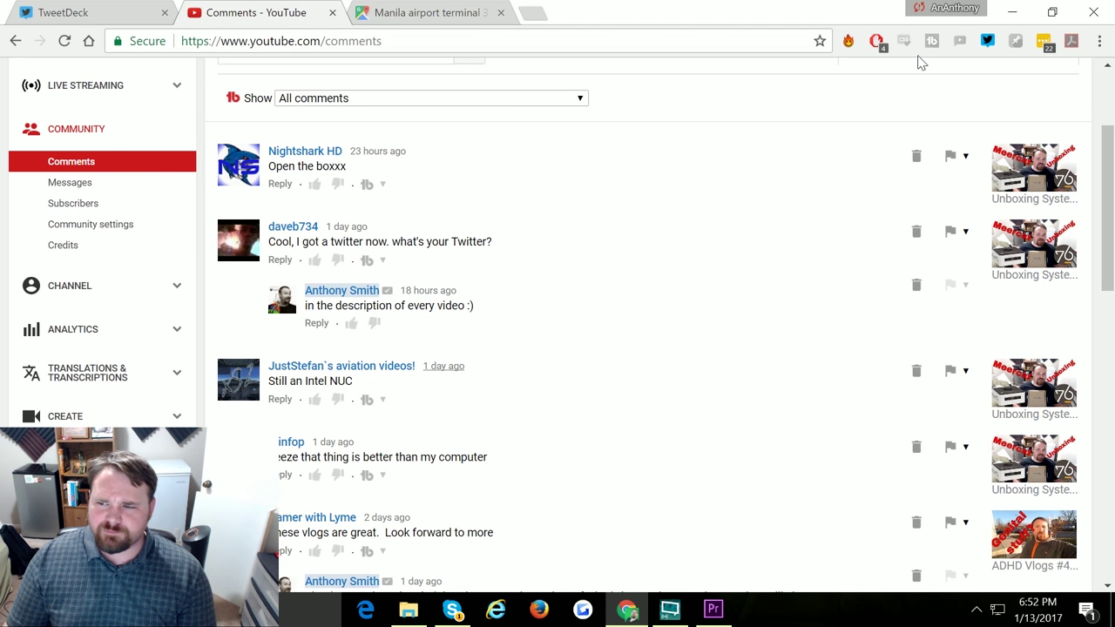
click(965, 156)
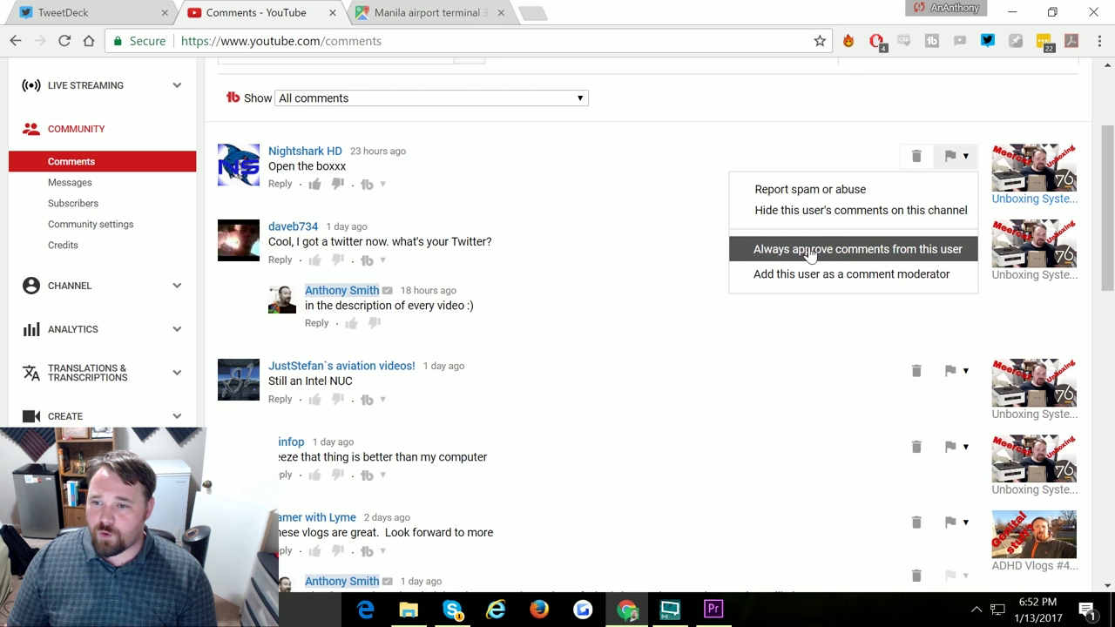
click(630, 273)
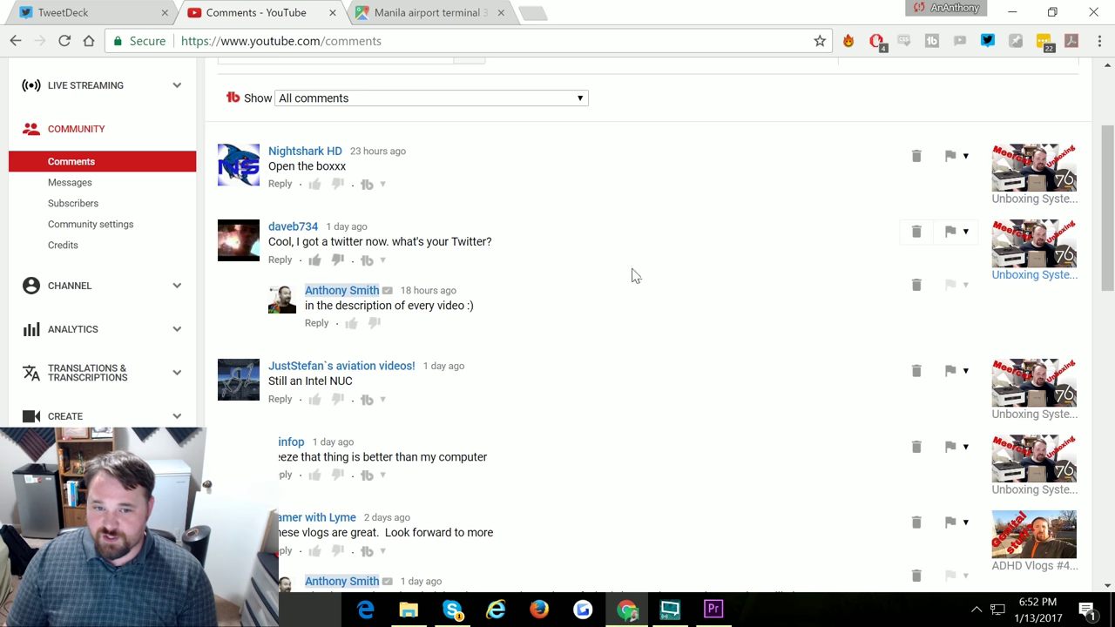
scroll(740, 322, up, 3)
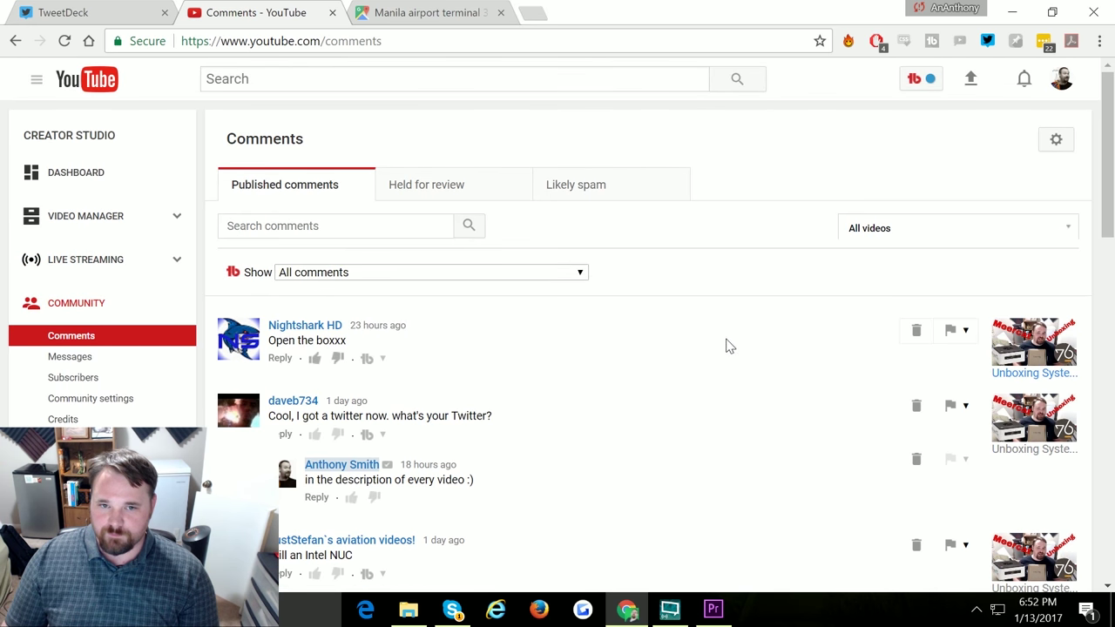
- Check the empty Held for review tab and the Likely spam comments tab
click(443, 186)
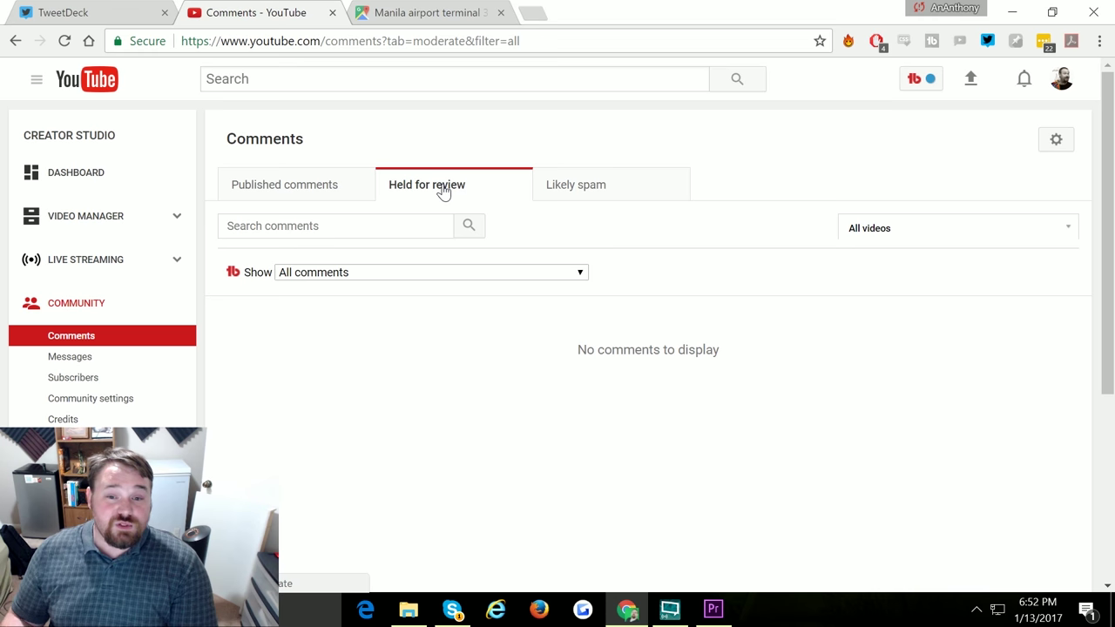
scroll(407, 396, down, 2)
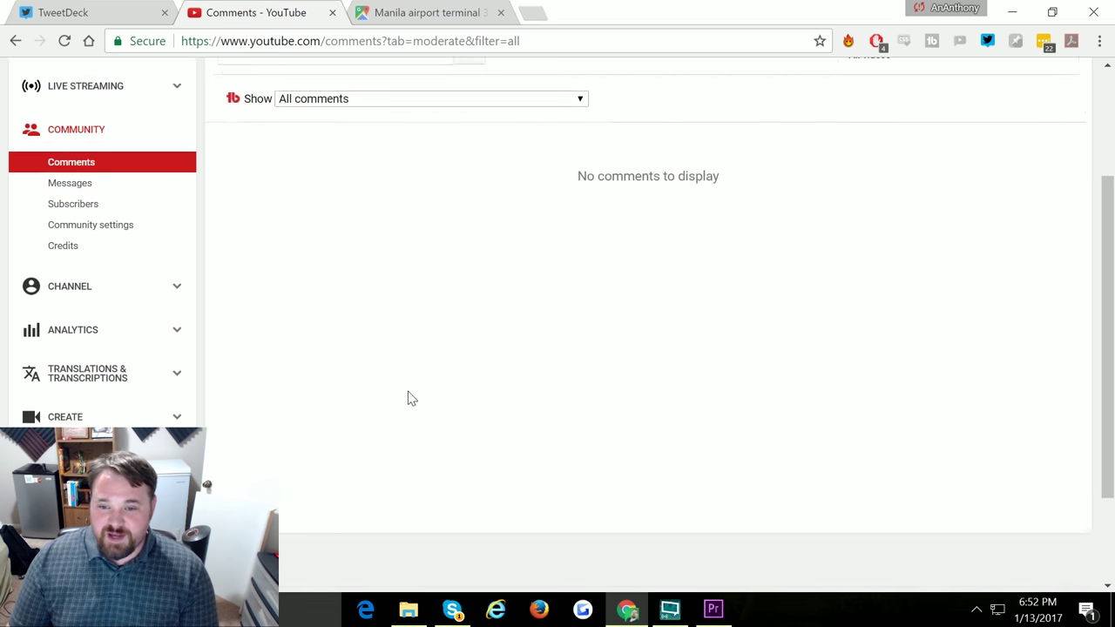
scroll(408, 396, up, 1)
scroll(408, 396, up, 1)
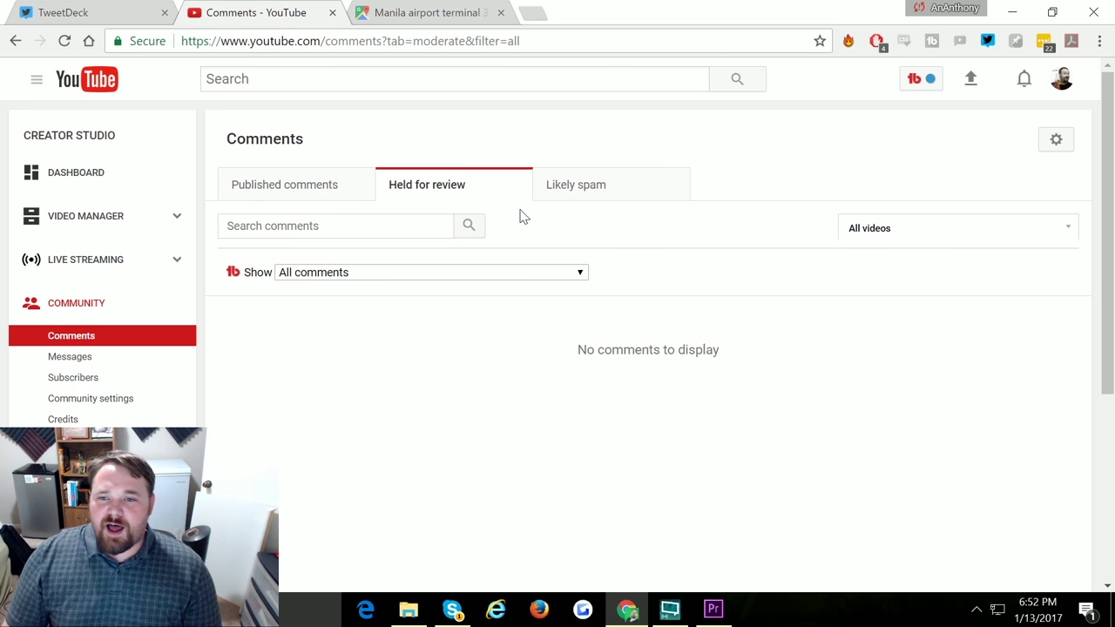
click(573, 191)
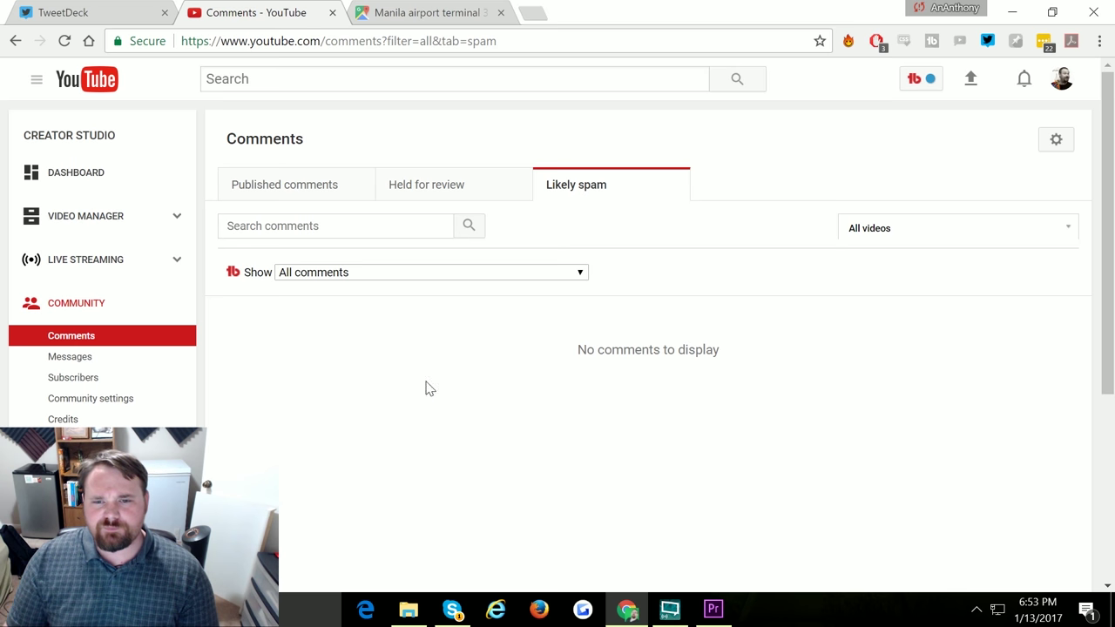
click(403, 185)
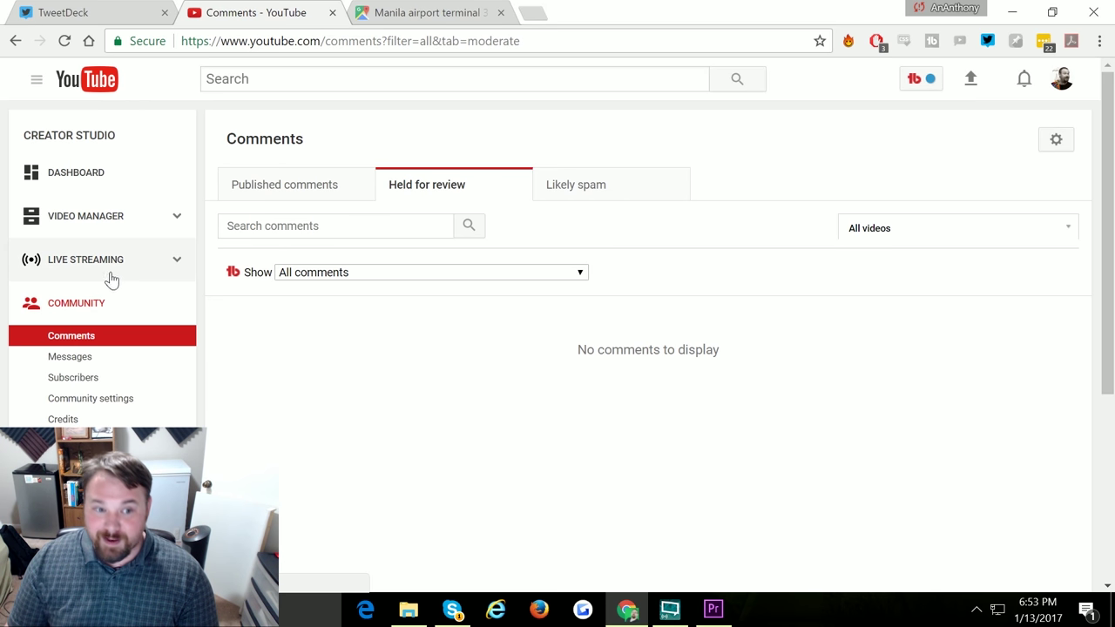
click(109, 224)
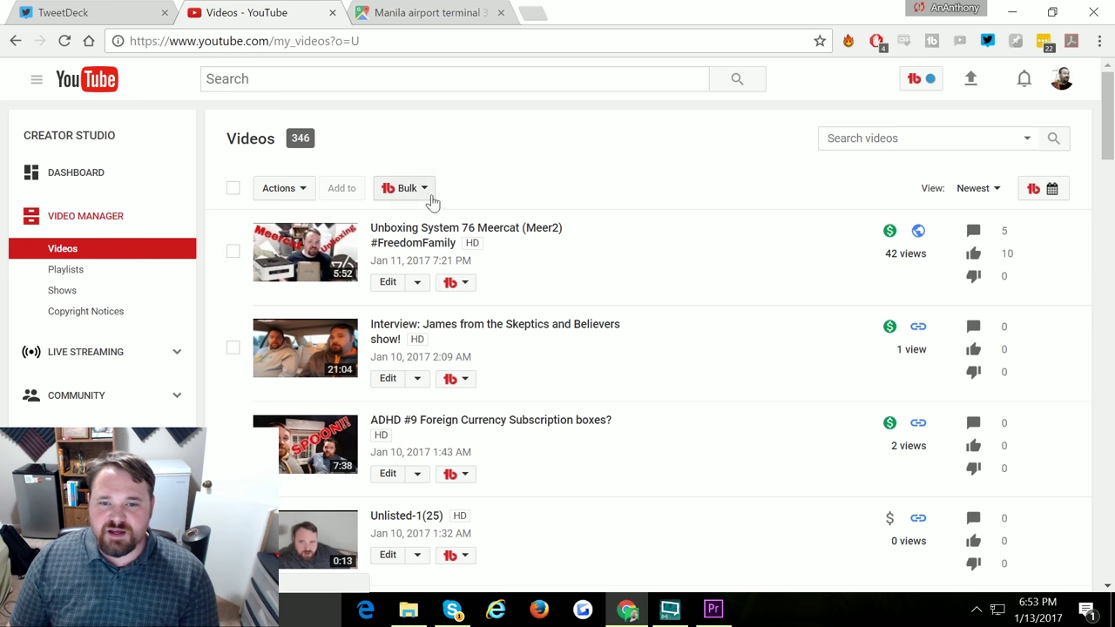
- Scroll the video list and open all comments on ADHD Vlogs #3
scroll(741, 255, down, 2)
scroll(735, 269, down, 2)
scroll(722, 281, down, 4)
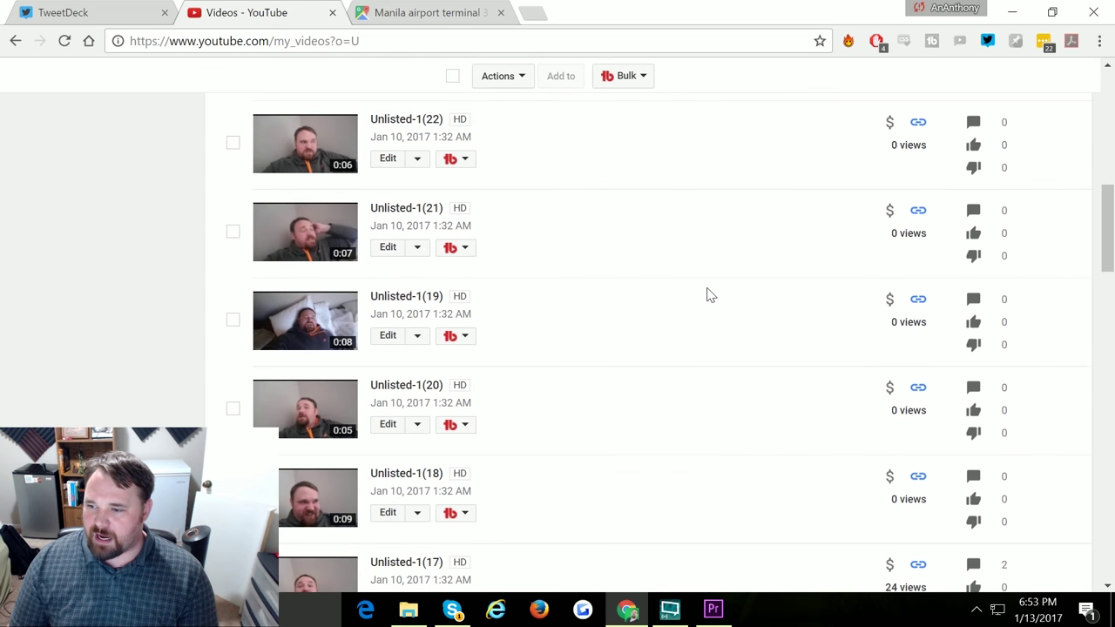
scroll(704, 296, down, 4)
scroll(702, 296, down, 4)
scroll(702, 298, down, 4)
scroll(700, 302, down, 4)
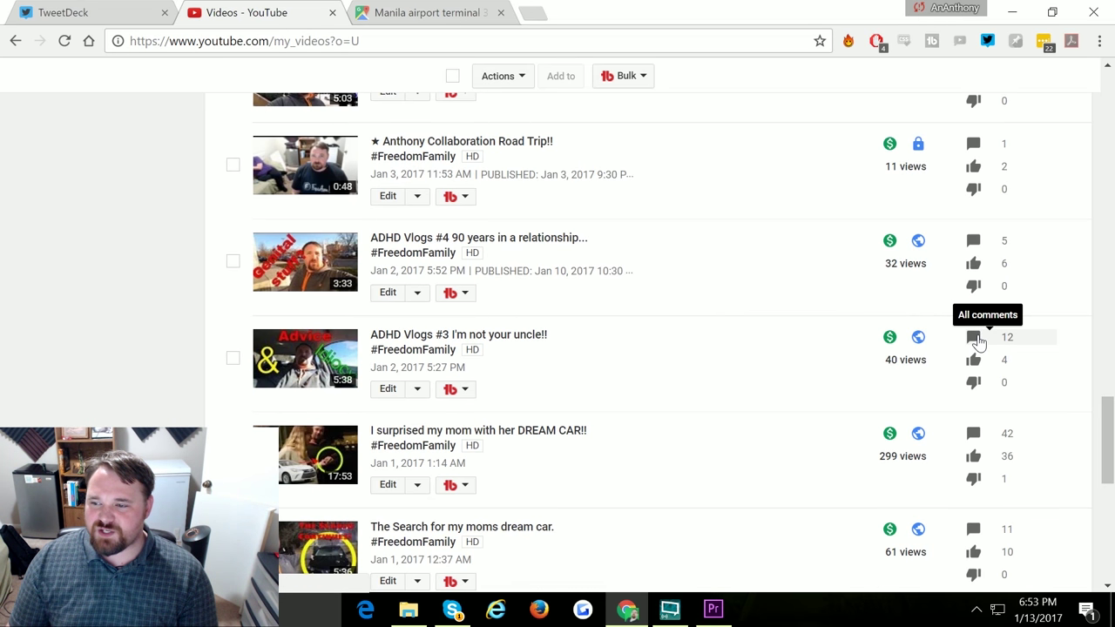
click(976, 339)
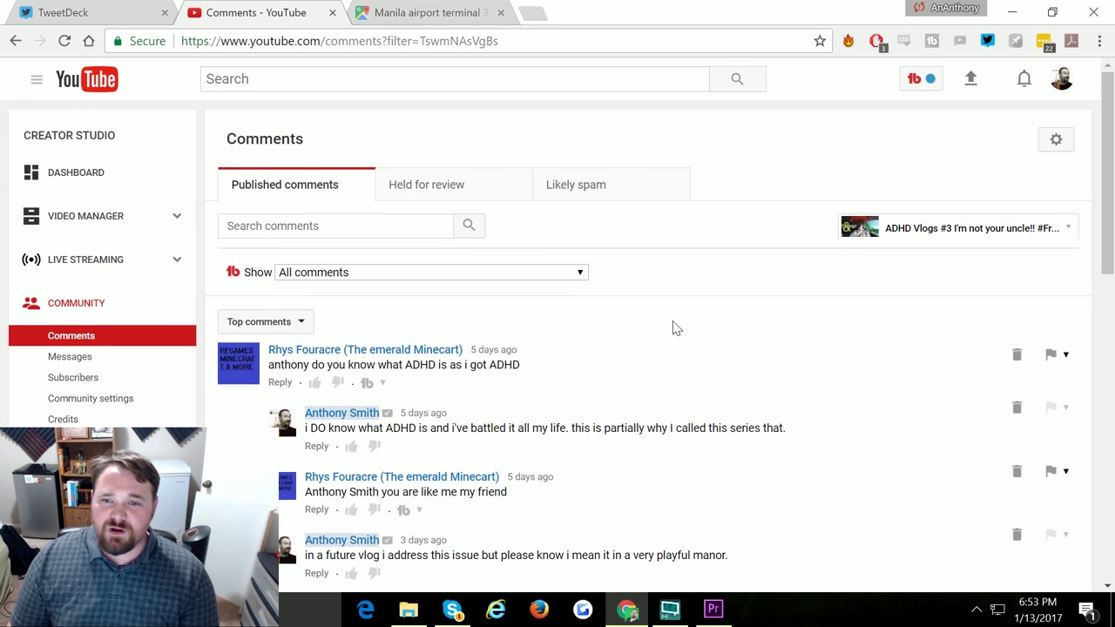
- Read through the ADHD Vlogs #3 comments and return to the videos list
scroll(672, 327, down, 2)
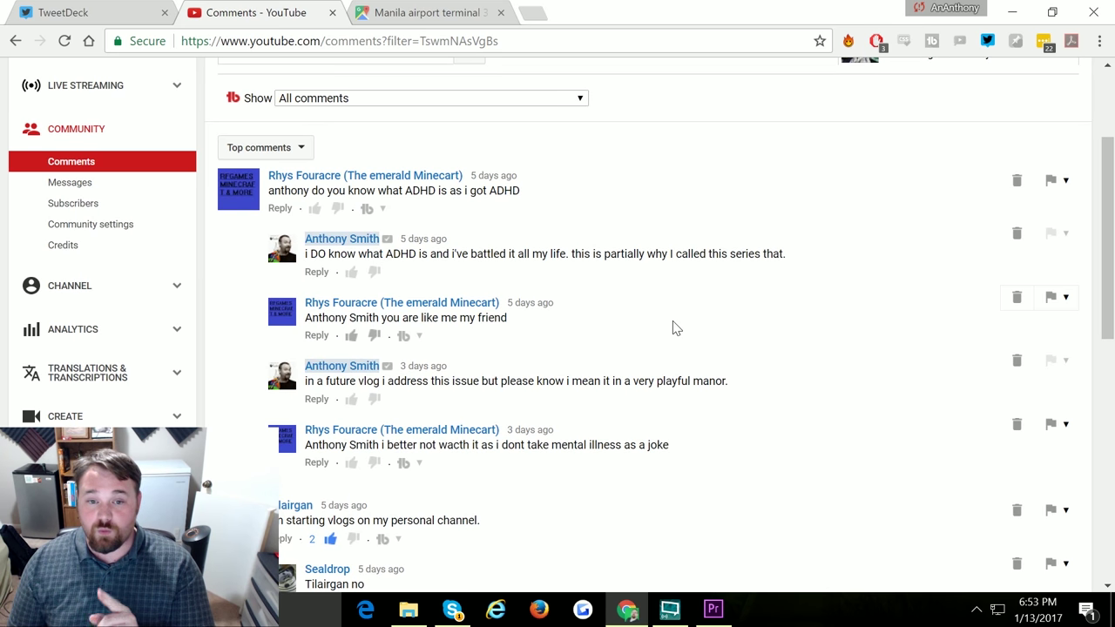
scroll(572, 354, down, 4)
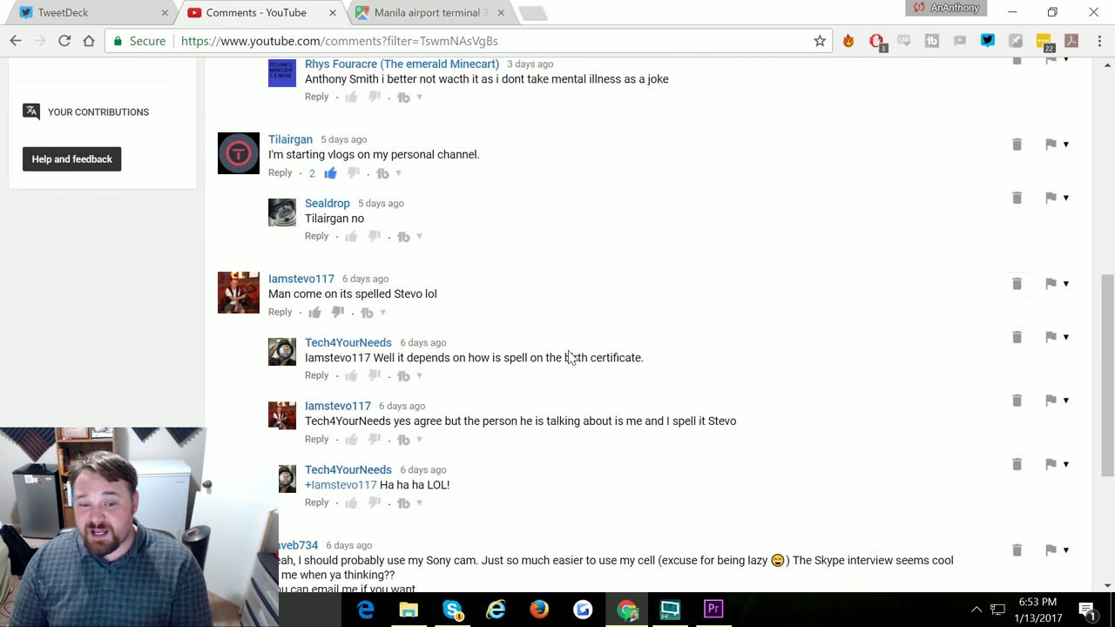
scroll(570, 357, down, 3)
scroll(570, 357, up, 9)
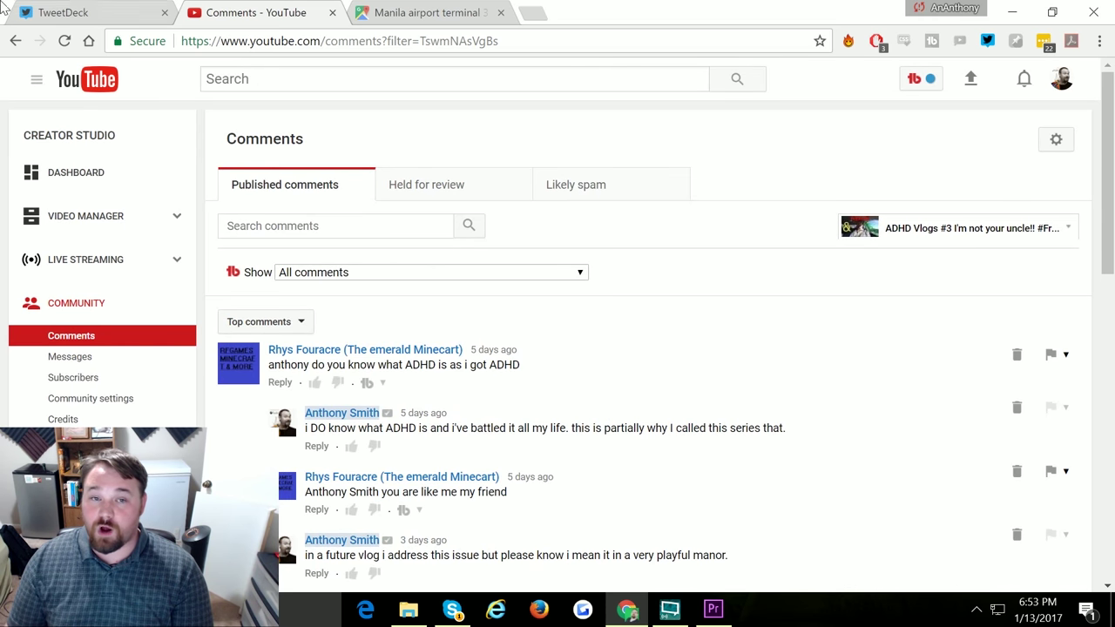
click(16, 41)
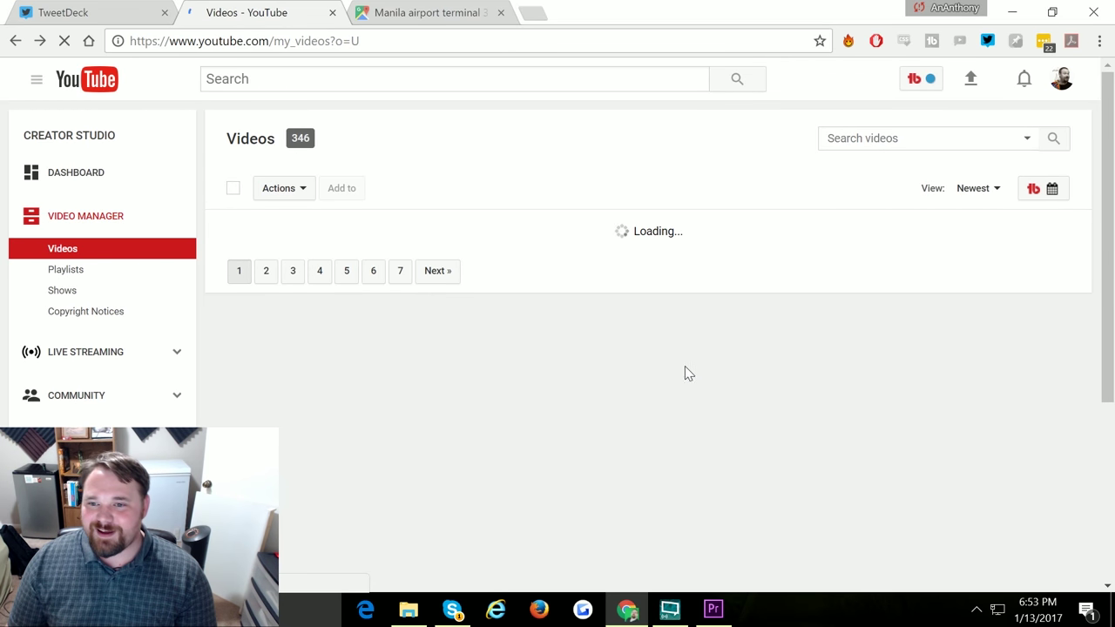
scroll(600, 460, down, 3)
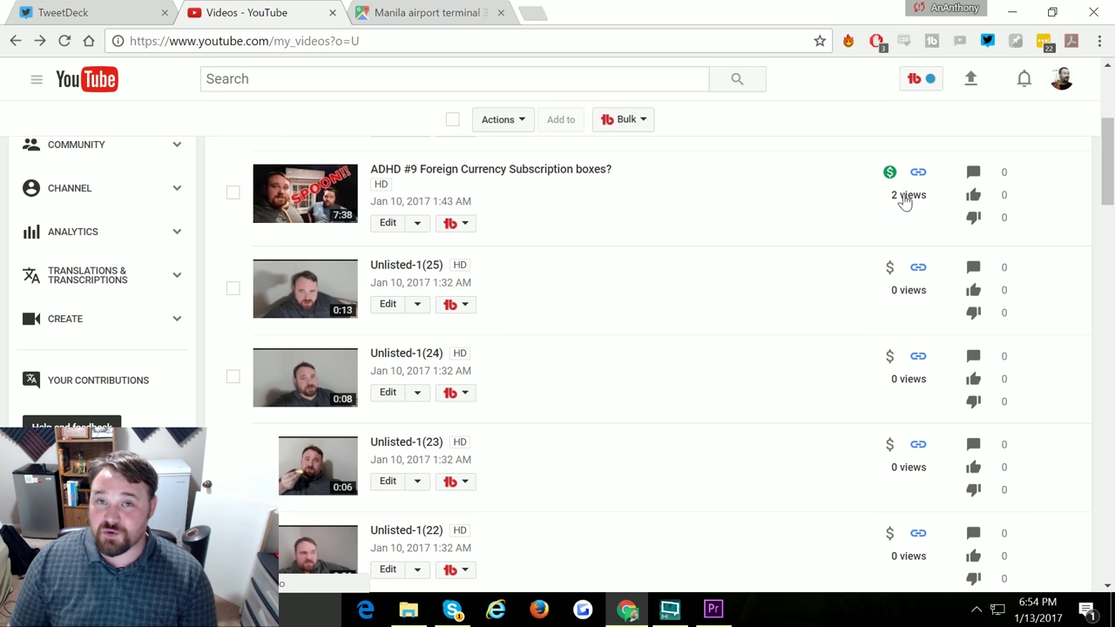
scroll(575, 466, up, 3)
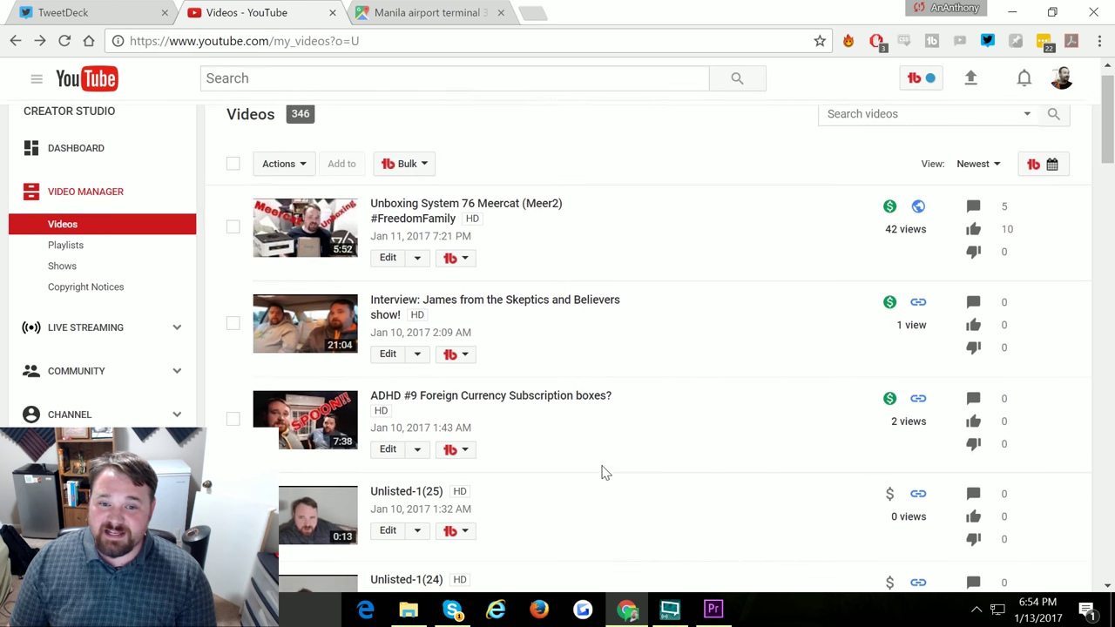
scroll(668, 460, down, 5)
scroll(667, 460, down, 3)
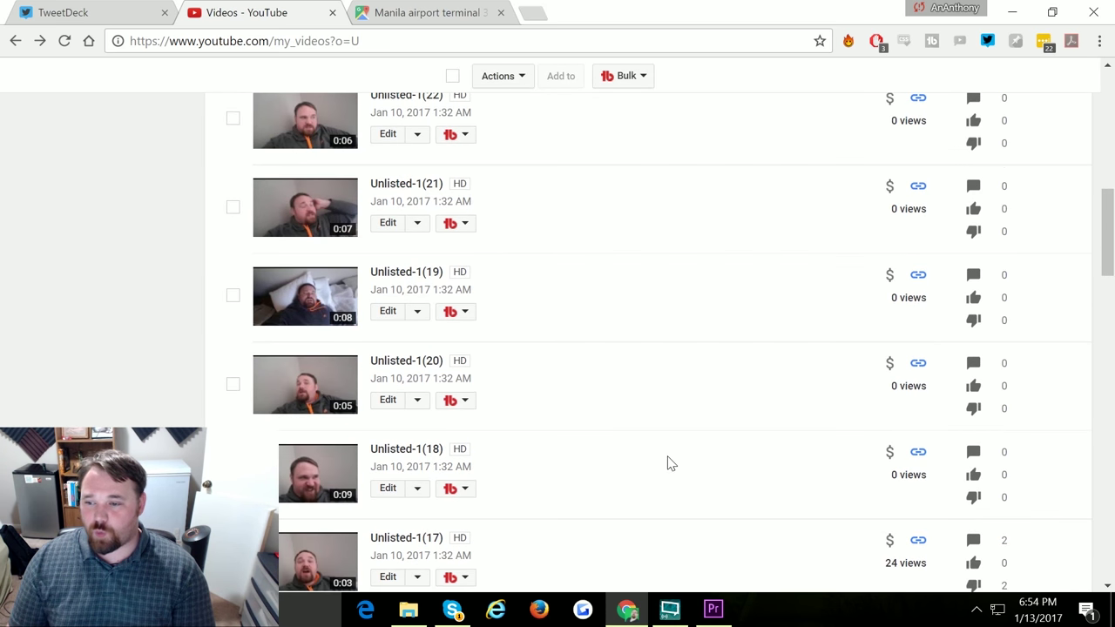
scroll(667, 463, down, 3)
scroll(667, 463, down, 1)
scroll(667, 462, down, 1)
scroll(667, 463, down, 1)
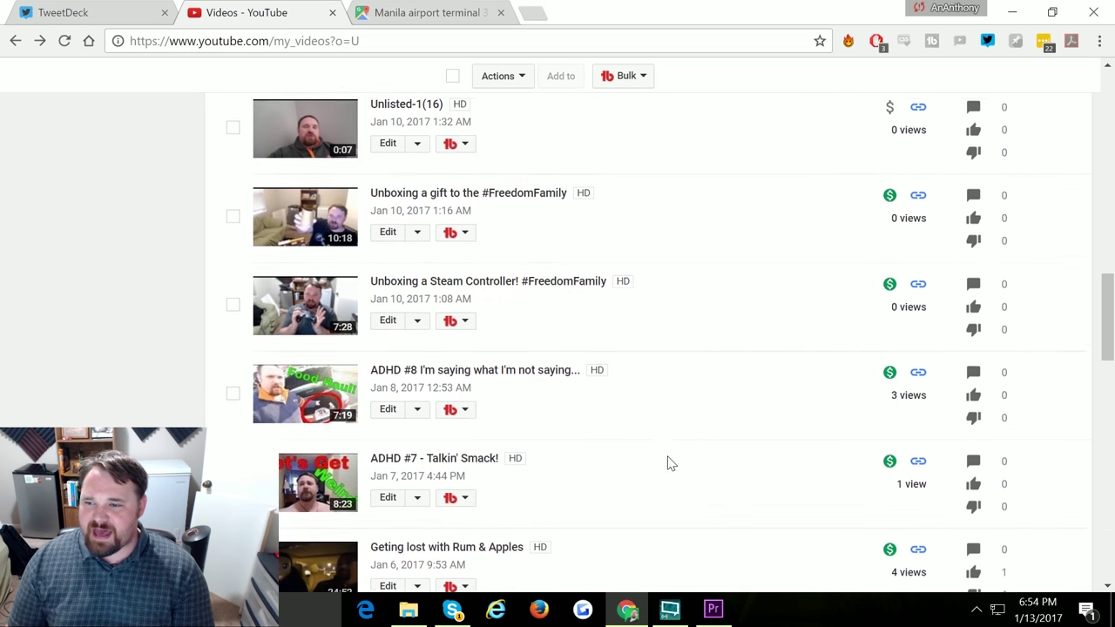
scroll(667, 462, down, 2)
scroll(667, 463, down, 1)
scroll(667, 462, down, 3)
scroll(669, 462, down, 2)
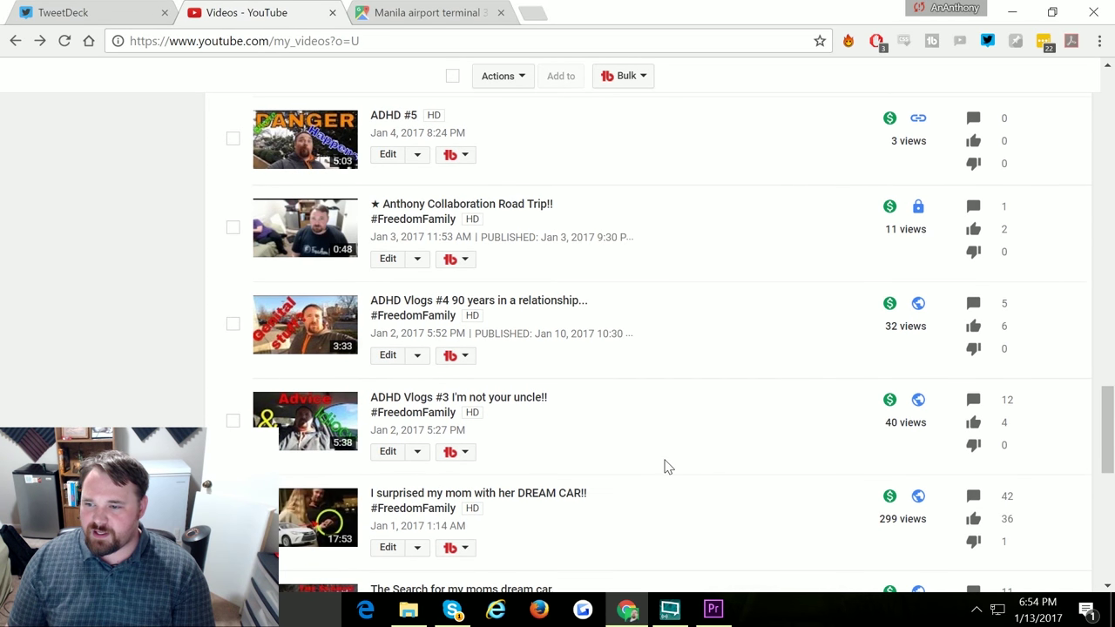
scroll(673, 460, down, 1)
scroll(673, 460, down, 1)
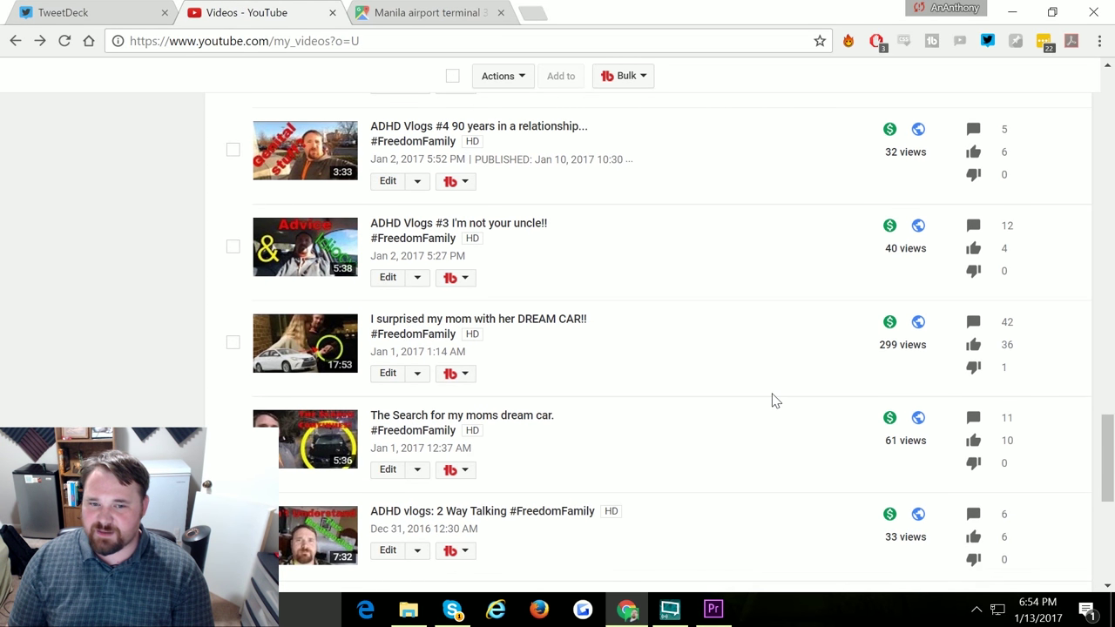
click(1016, 356)
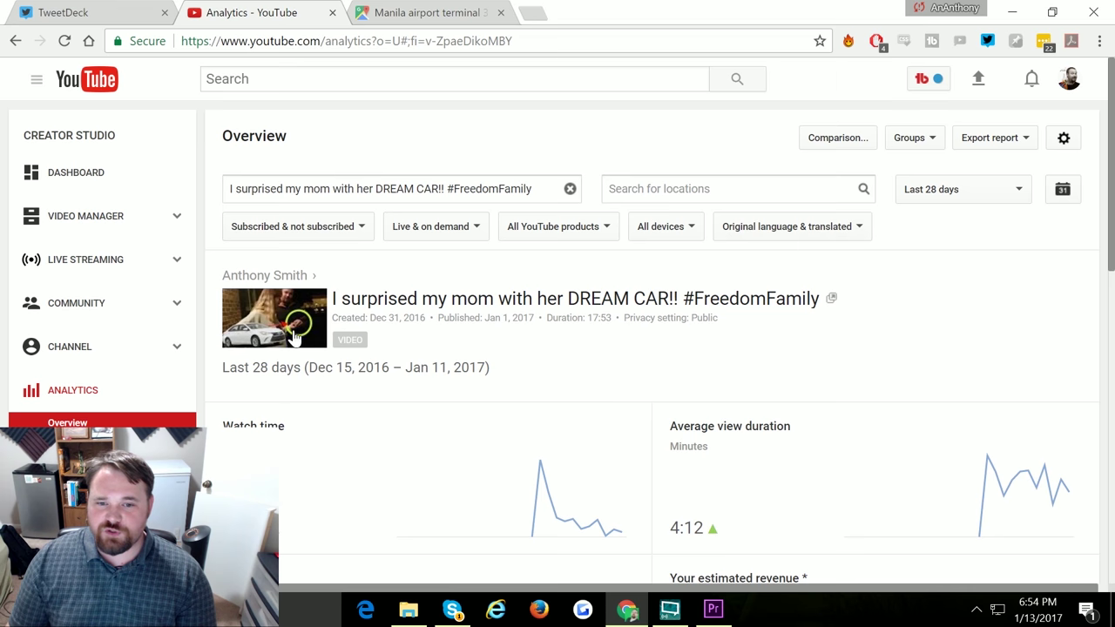
- Show the DREAM CAR video's daily views report as a stacked area chart
scroll(627, 327, down, 2)
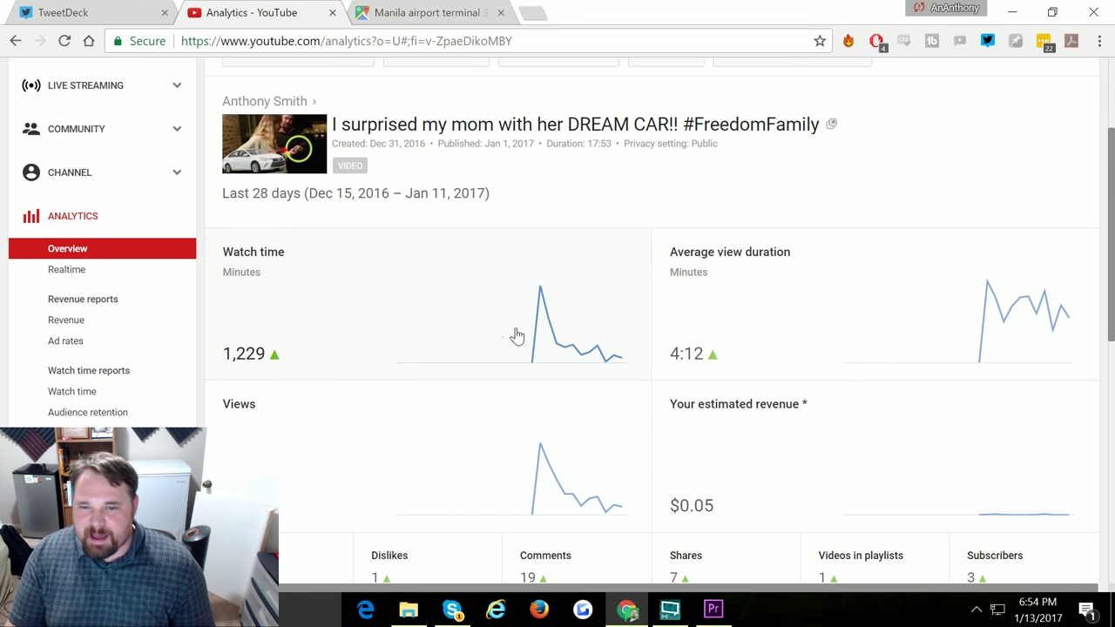
click(506, 457)
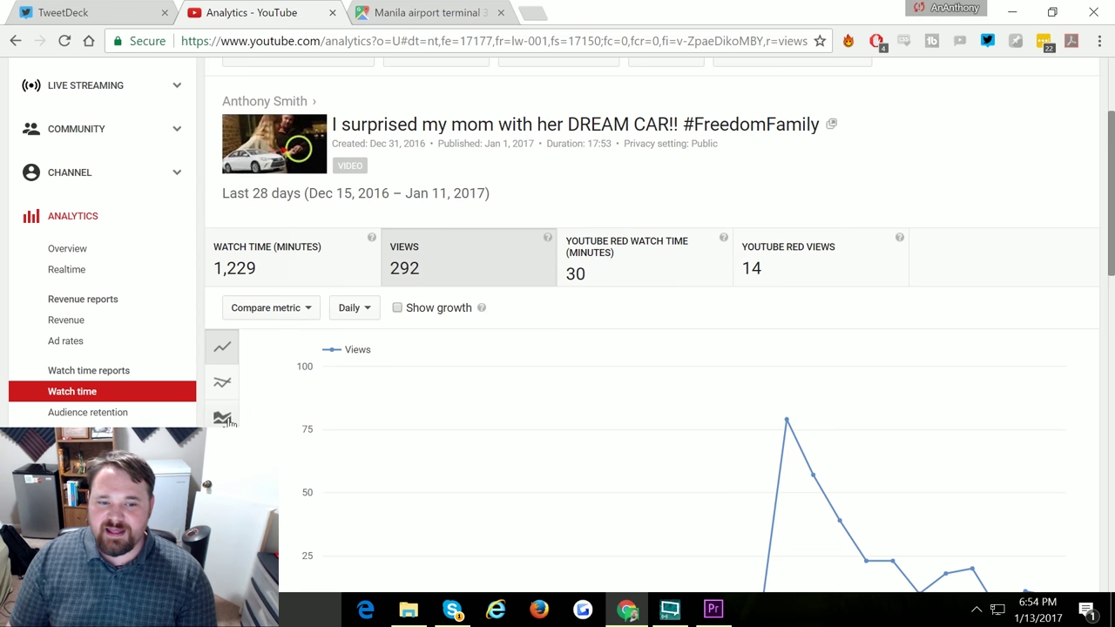
click(225, 420)
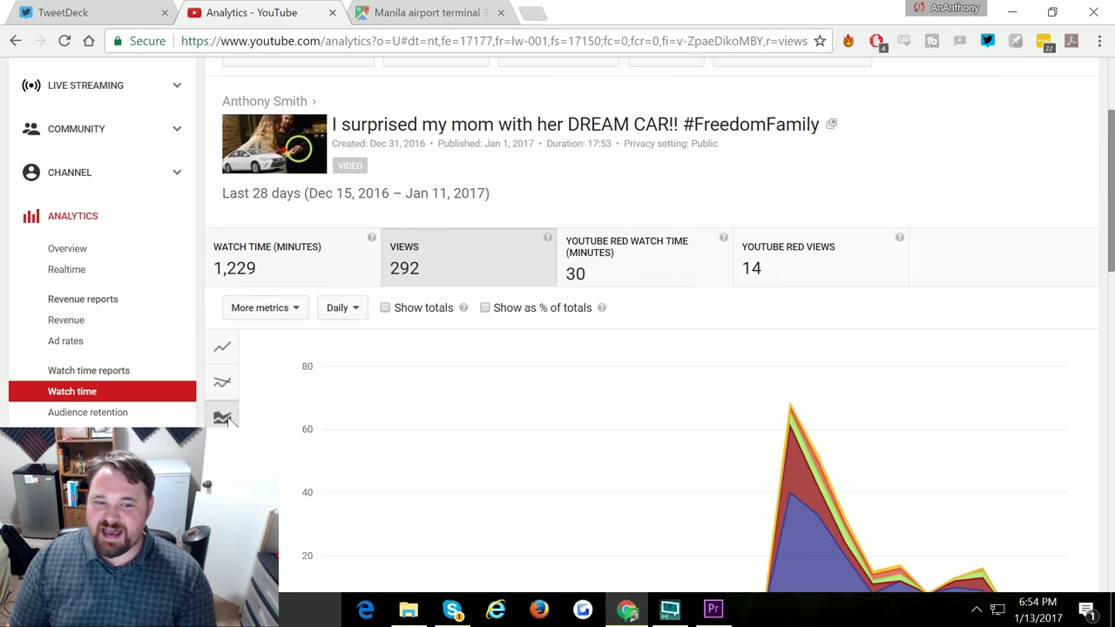
scroll(647, 331, down, 4)
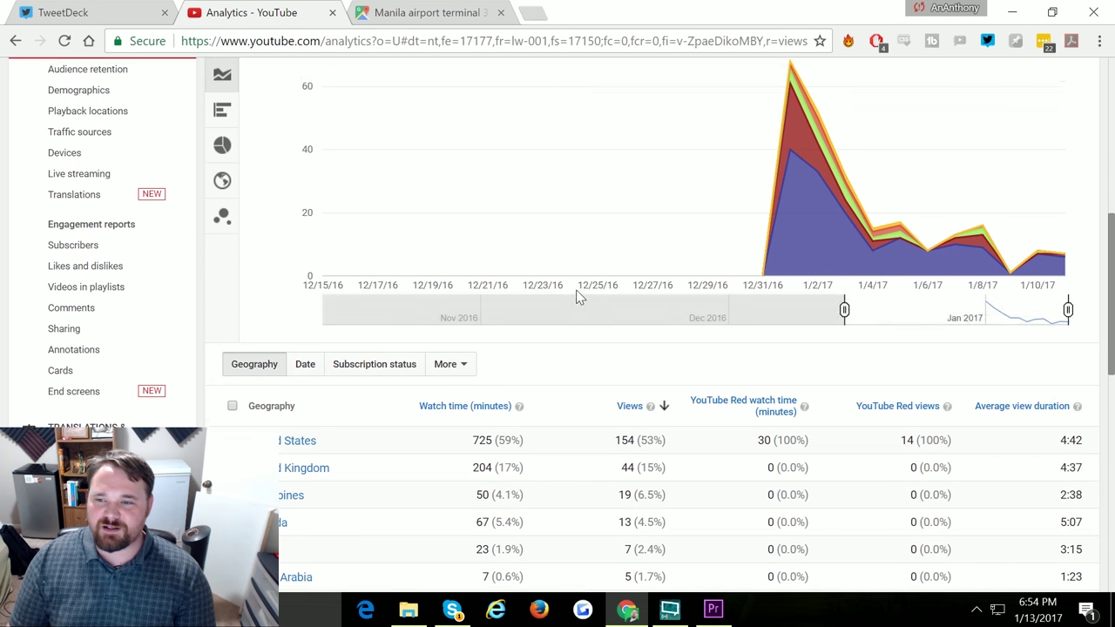
scroll(657, 290, up, 1)
scroll(658, 290, down, 1)
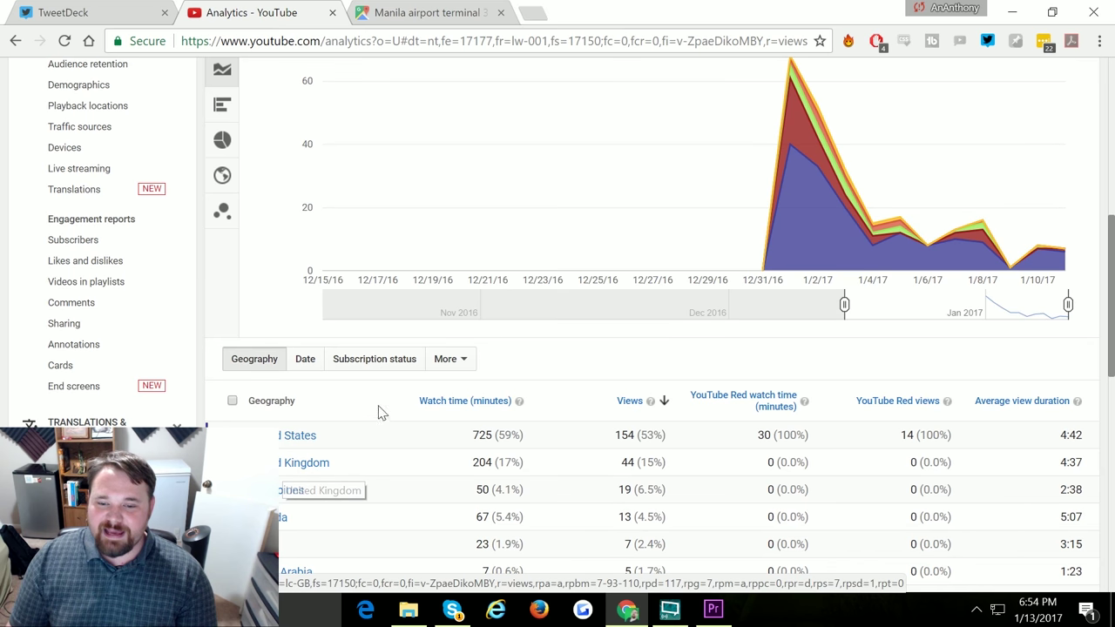
scroll(842, 279, up, 2)
scroll(841, 278, up, 1)
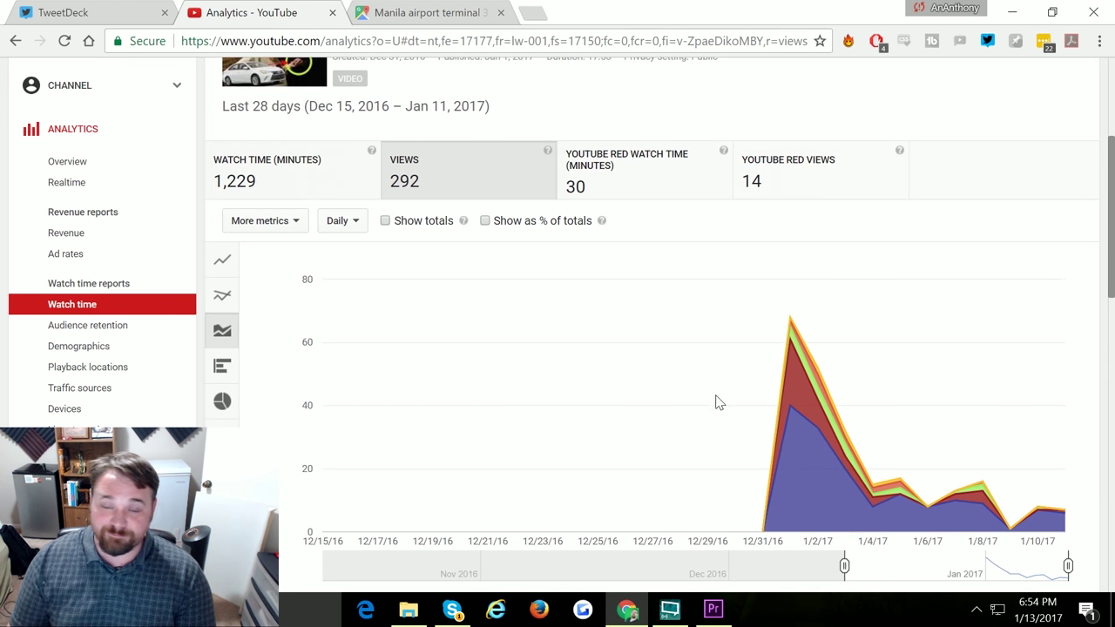
scroll(717, 398, up, 3)
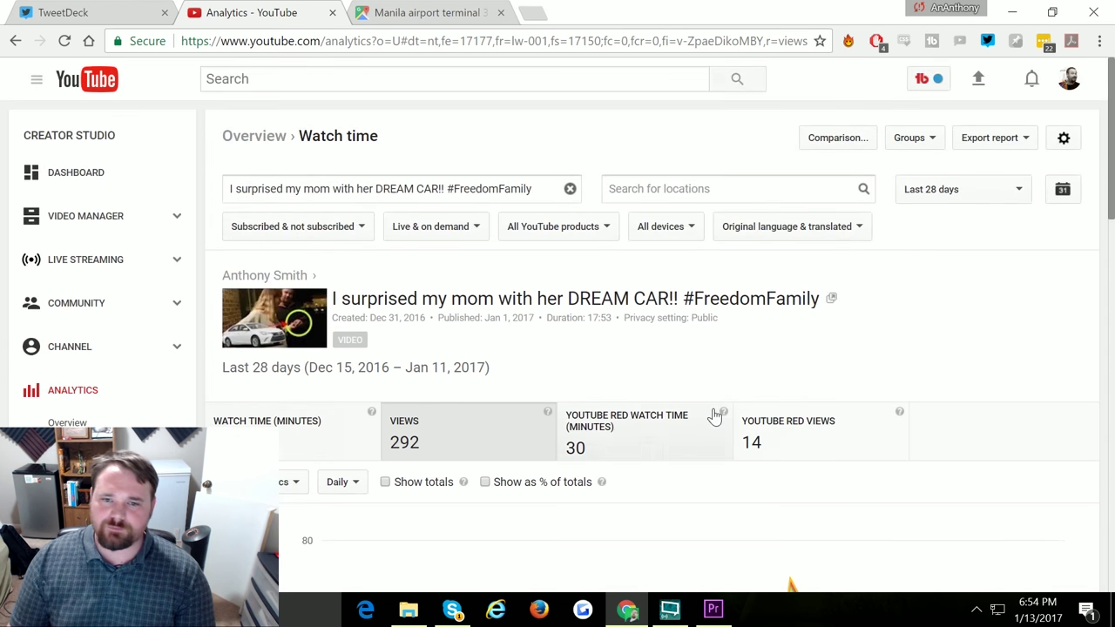
right_click(18, 42)
- Jump back to 'Videos - YouTube' and open the Unboxing System 76 Meercat video
click(71, 103)
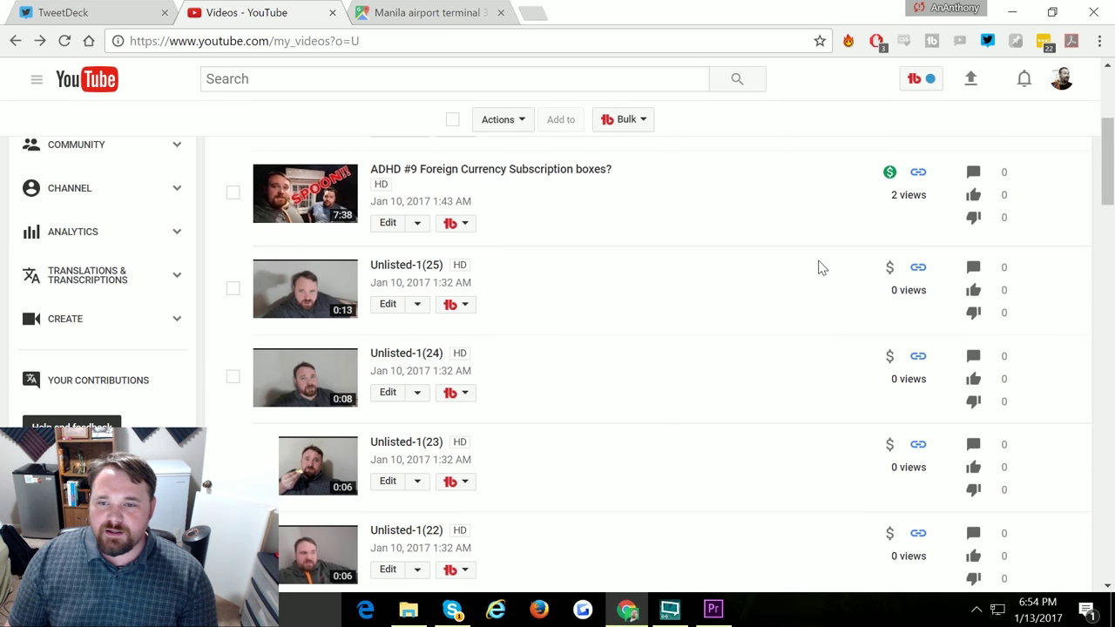
scroll(810, 273, up, 1)
scroll(806, 281, up, 2)
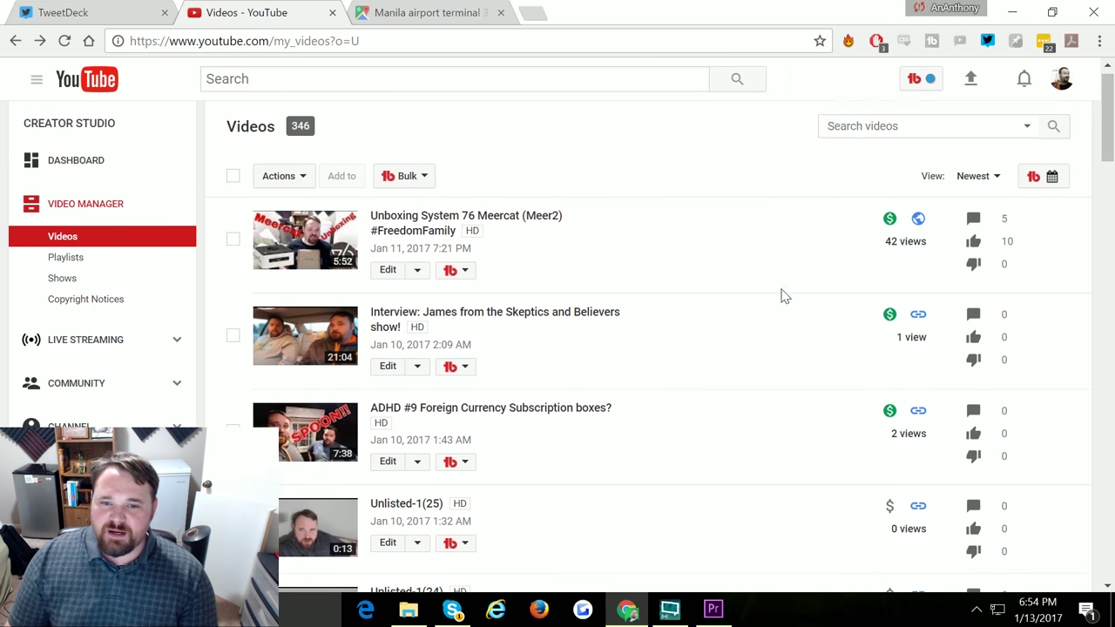
click(384, 284)
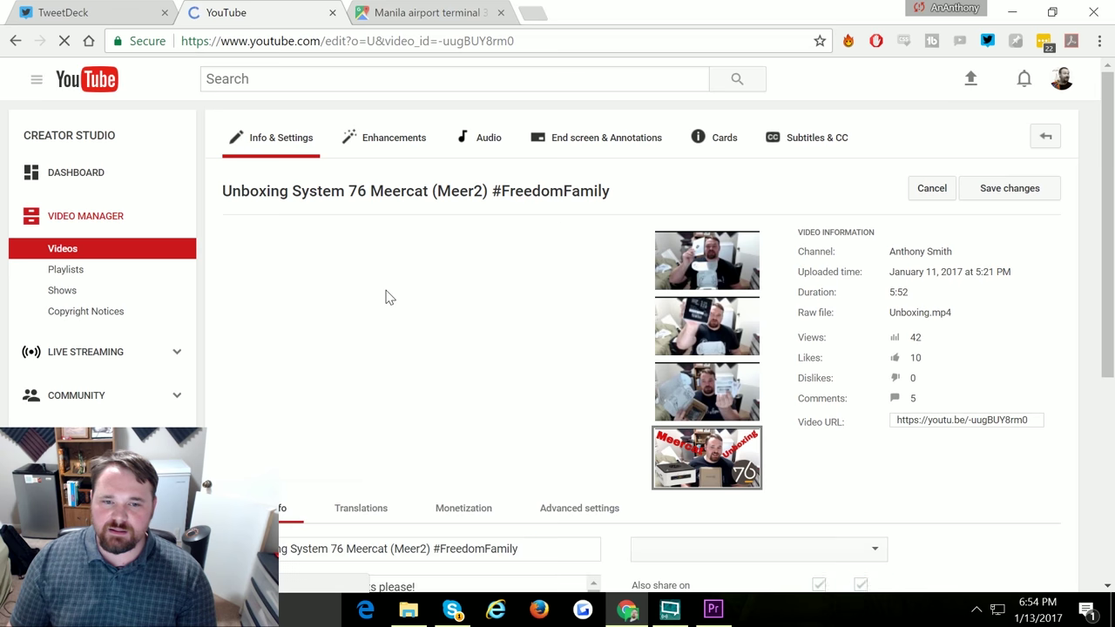
- Expand the Meercat video's description and select its main paragraphs
scroll(591, 477, down, 4)
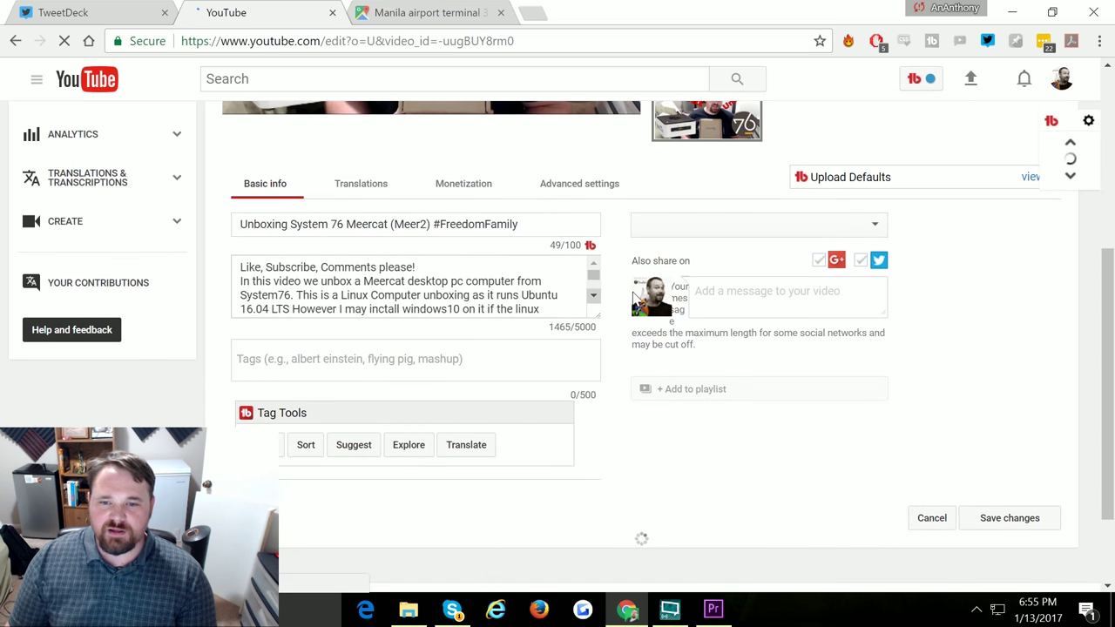
click(597, 307)
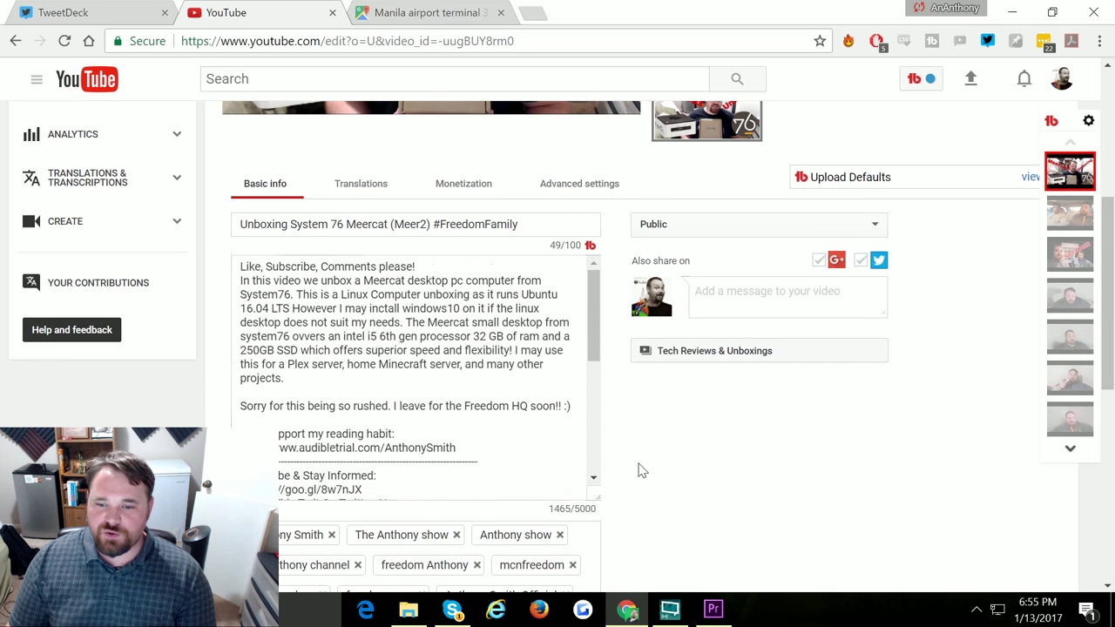
scroll(627, 453, down, 5)
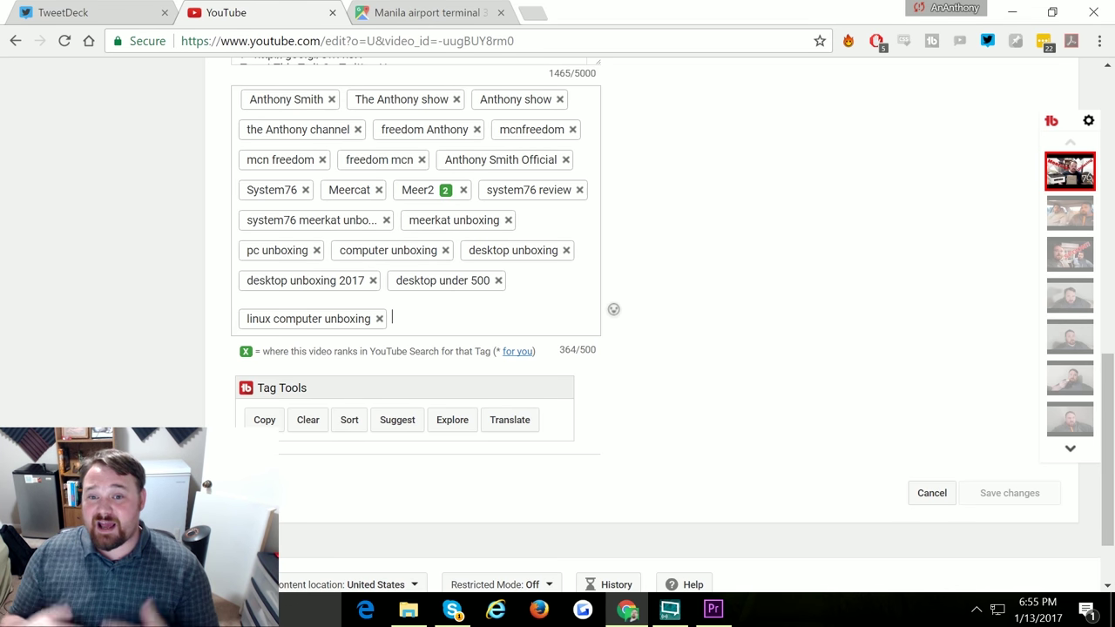
scroll(675, 278, up, 3)
scroll(674, 277, up, 2)
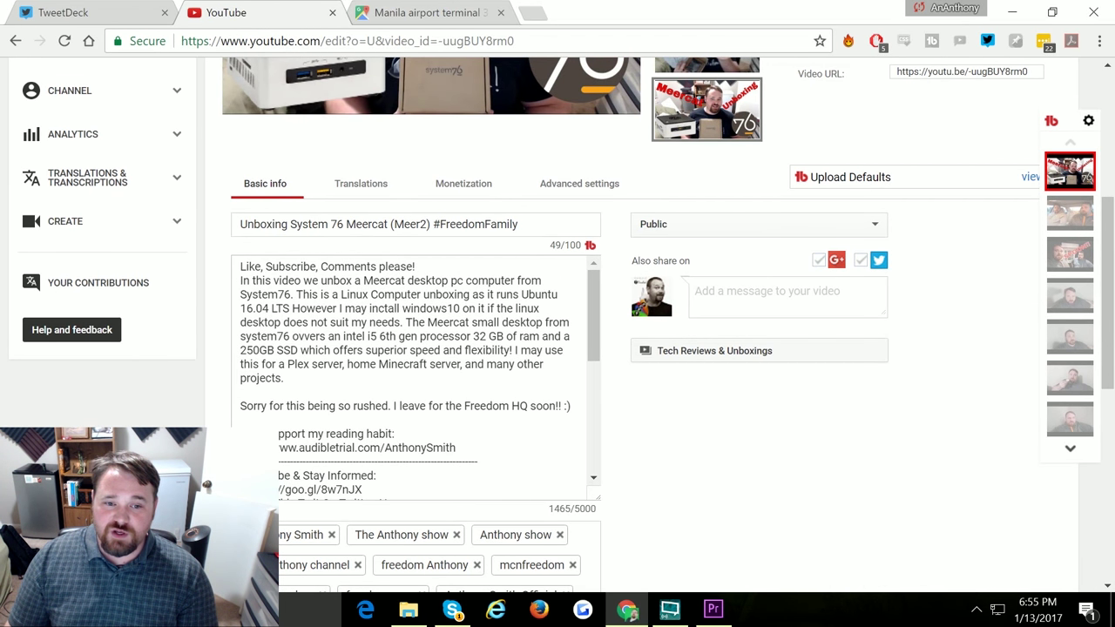
mouse_move(241, 280)
mouse_down()
mouse_move(571, 408)
mouse_move(549, 408)
mouse_up()
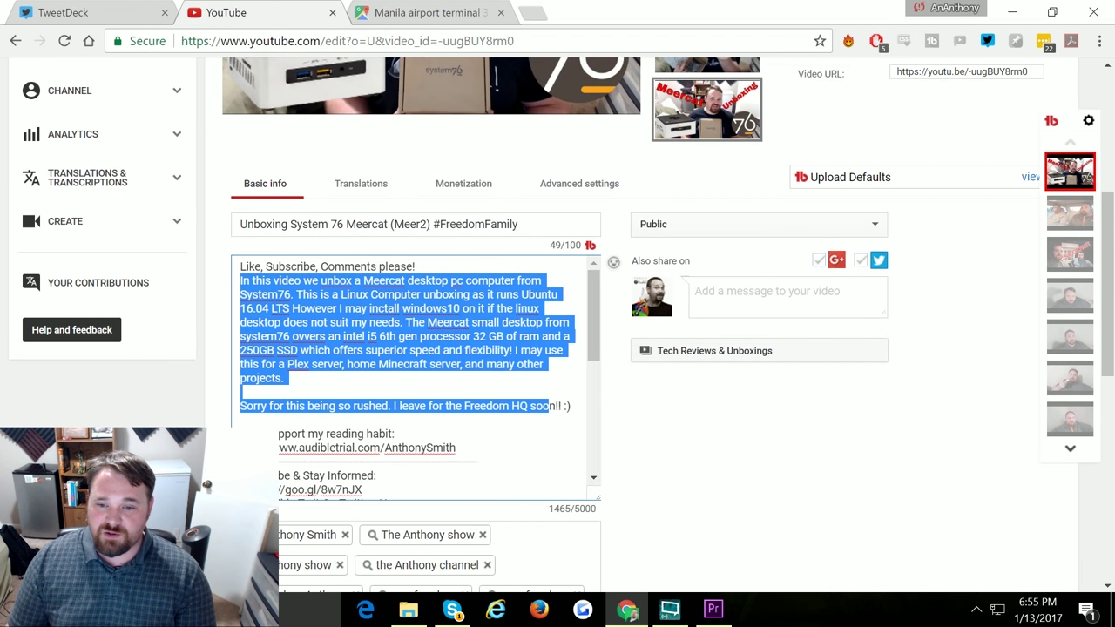
scroll(610, 322, up, 1)
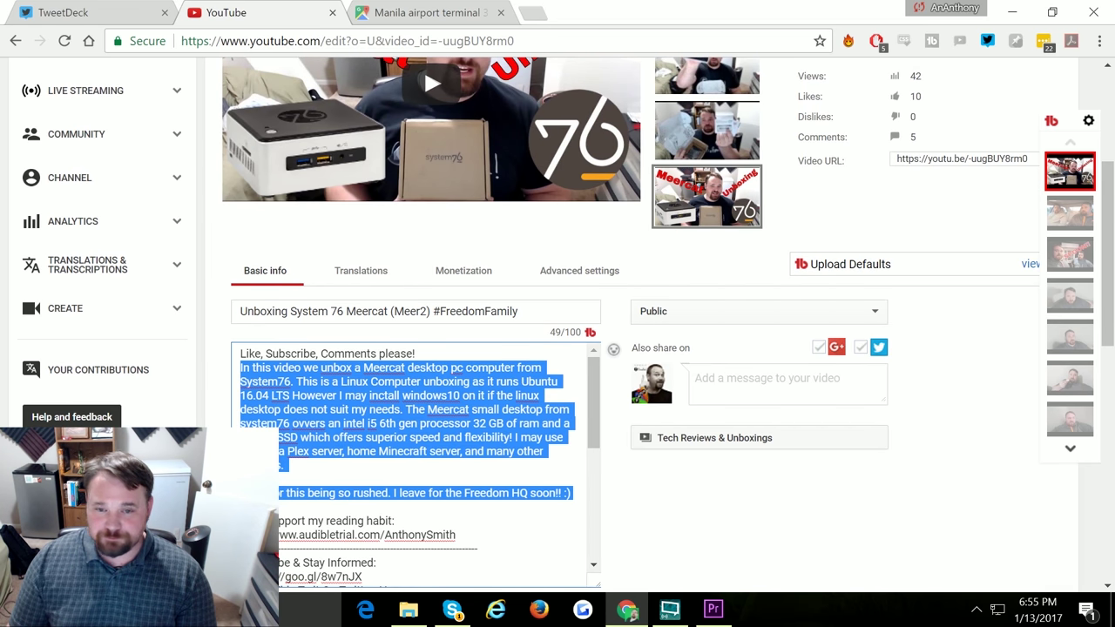
- Review the Translations tab's Top 10 audience languages chart
click(366, 273)
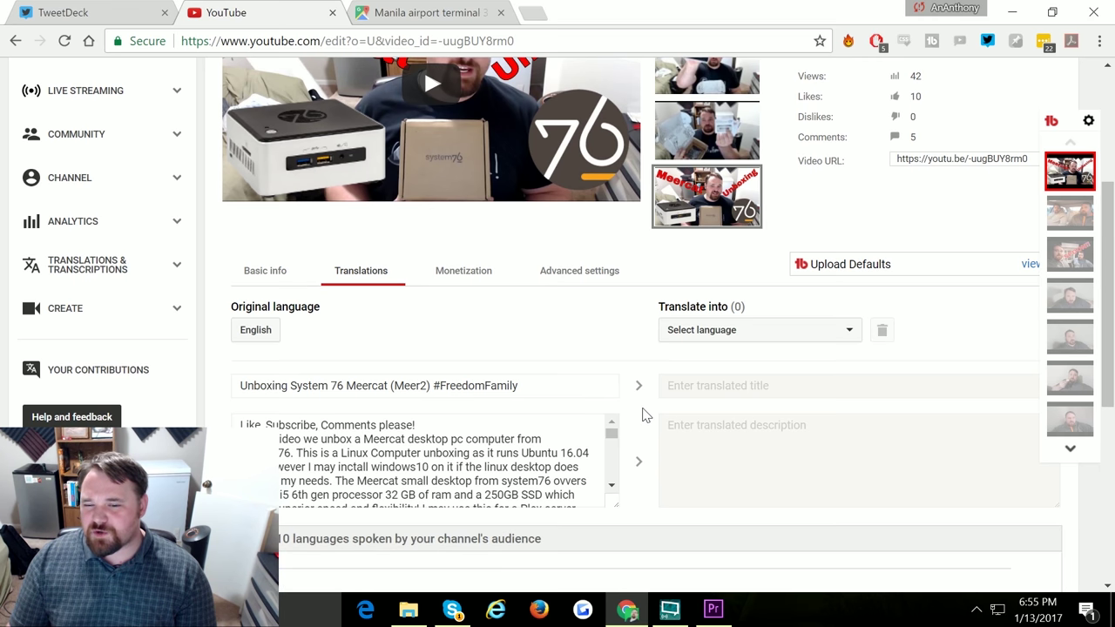
scroll(642, 416, down, 3)
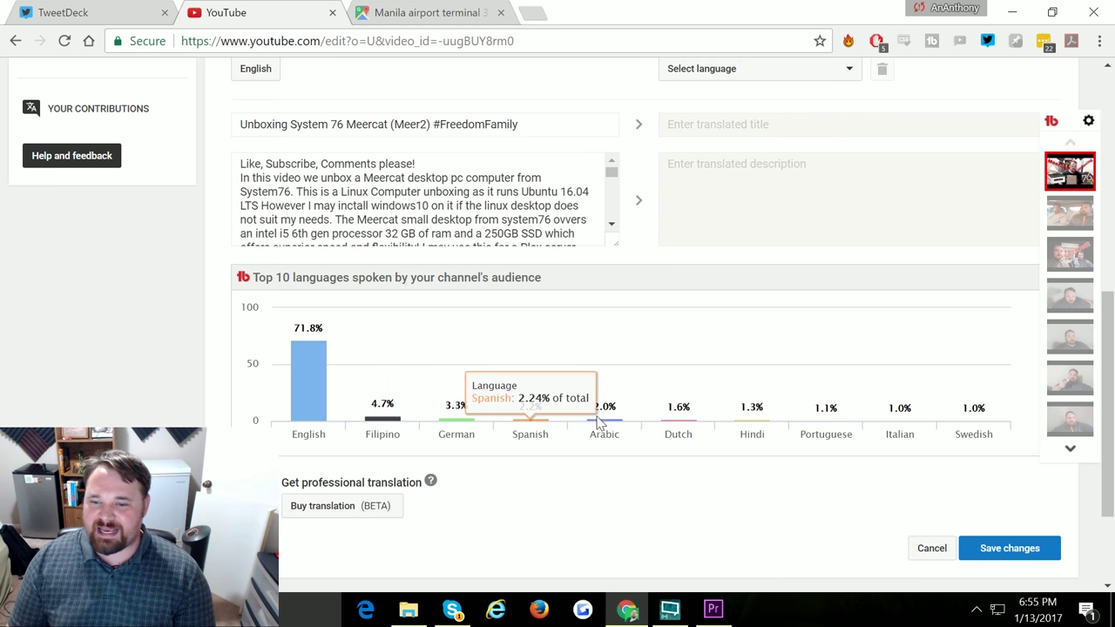
mouse_move(604, 419)
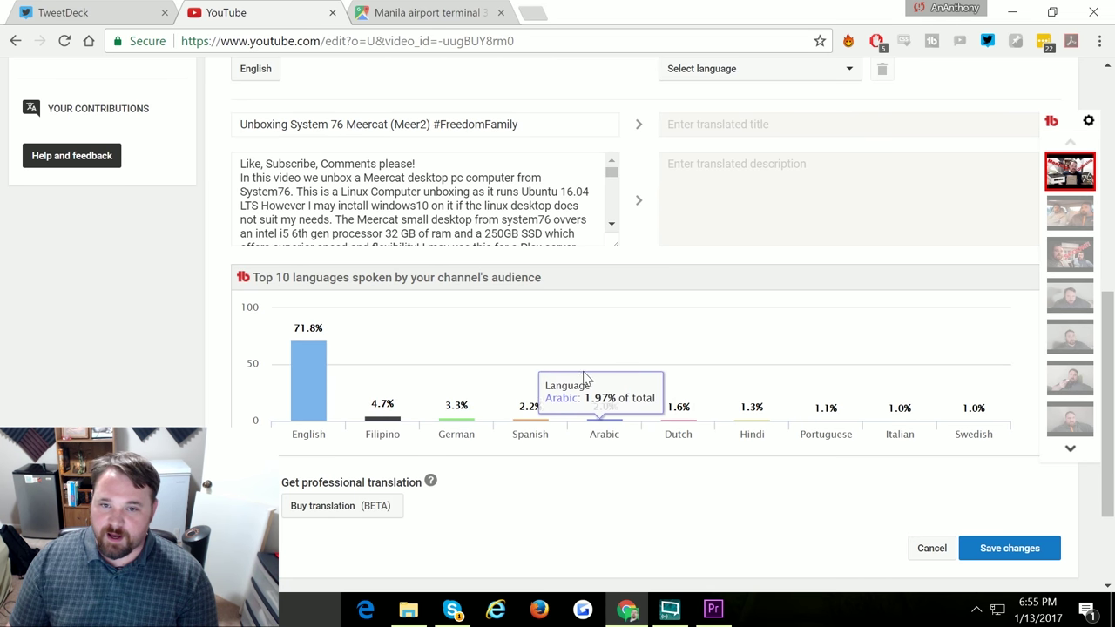
scroll(586, 377, up, 2)
scroll(522, 370, up, 2)
click(466, 364)
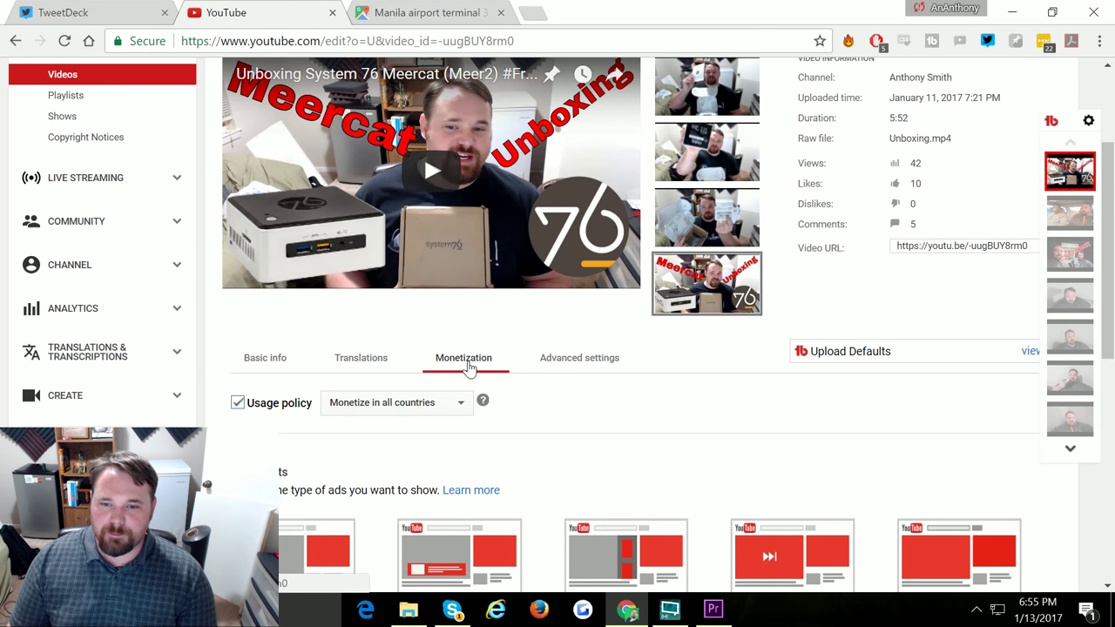
scroll(570, 407, down, 4)
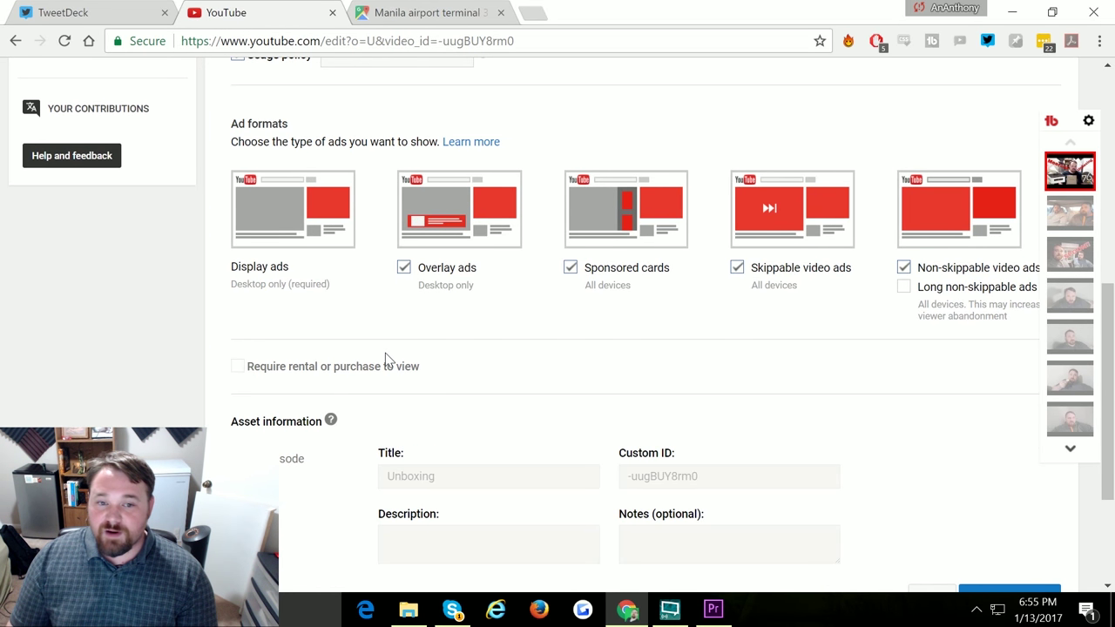
scroll(435, 369, up, 3)
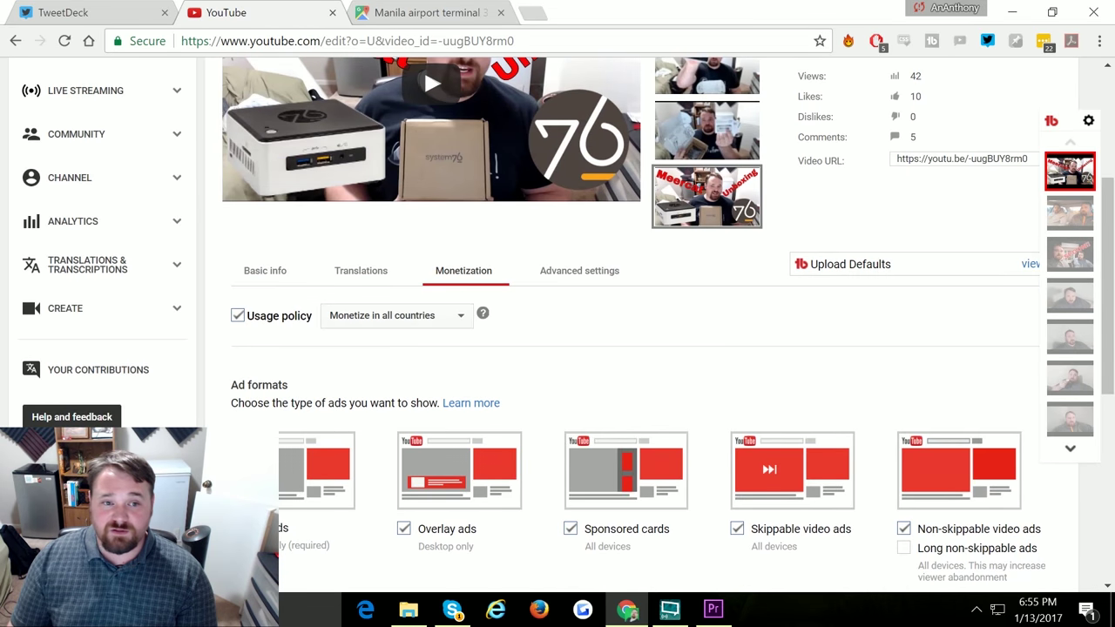
scroll(436, 368, up, 3)
scroll(417, 397, down, 4)
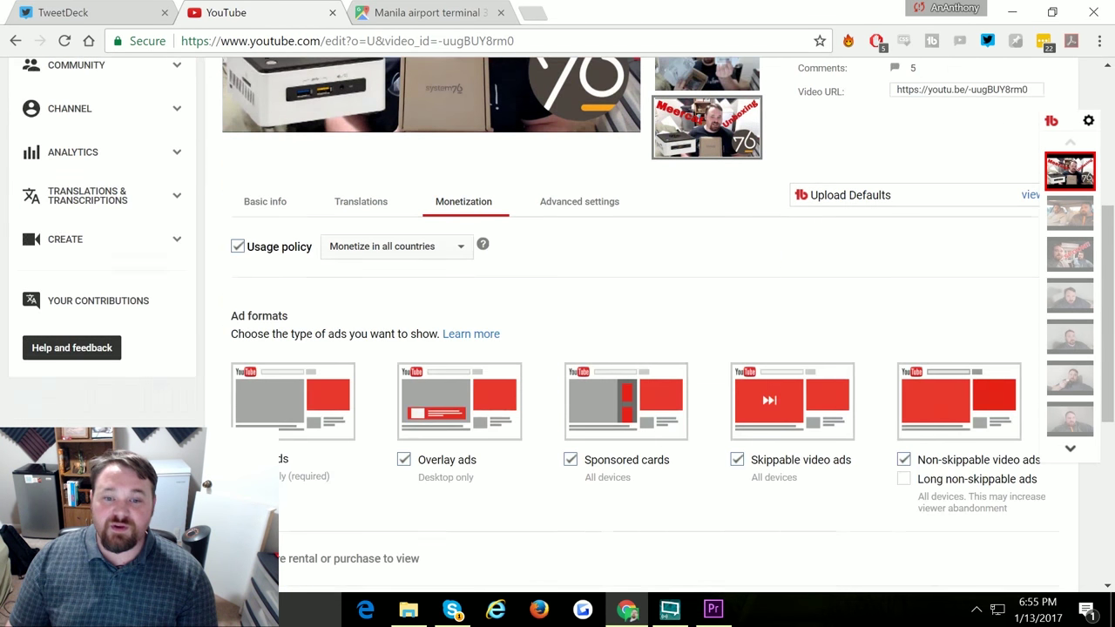
scroll(411, 405, down, 3)
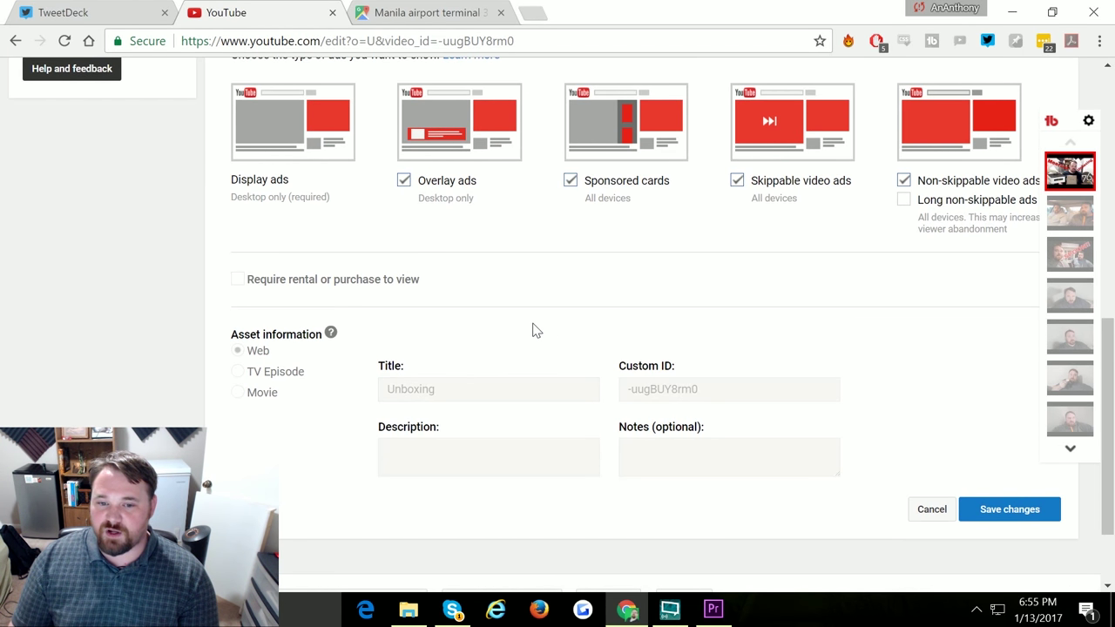
scroll(493, 317, up, 3)
scroll(487, 361, down, 1)
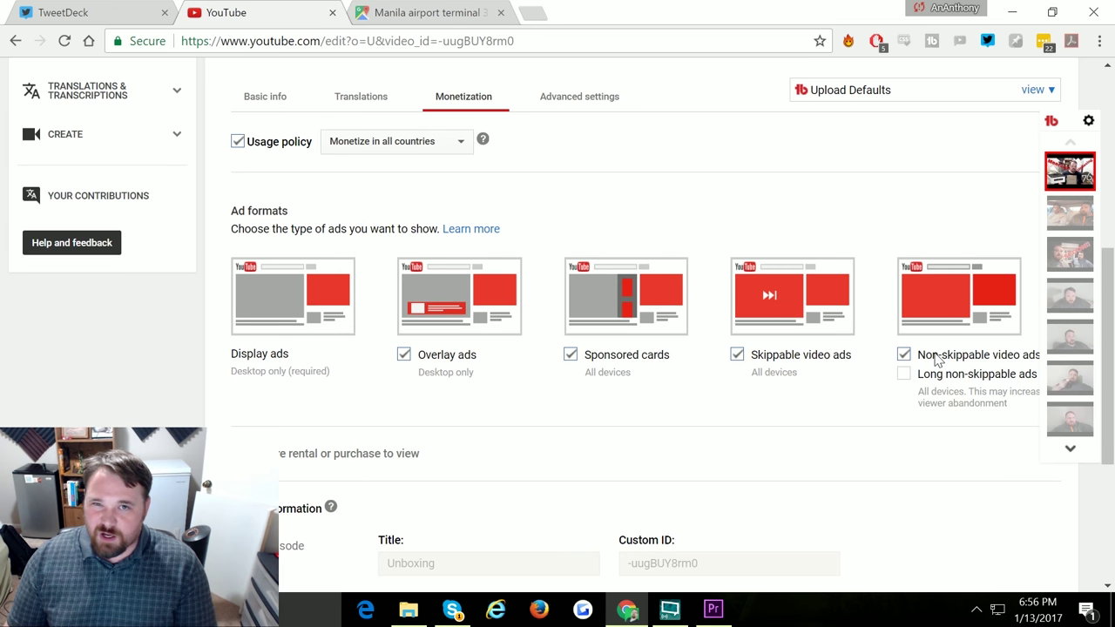
scroll(523, 335, up, 1)
scroll(523, 339, up, 1)
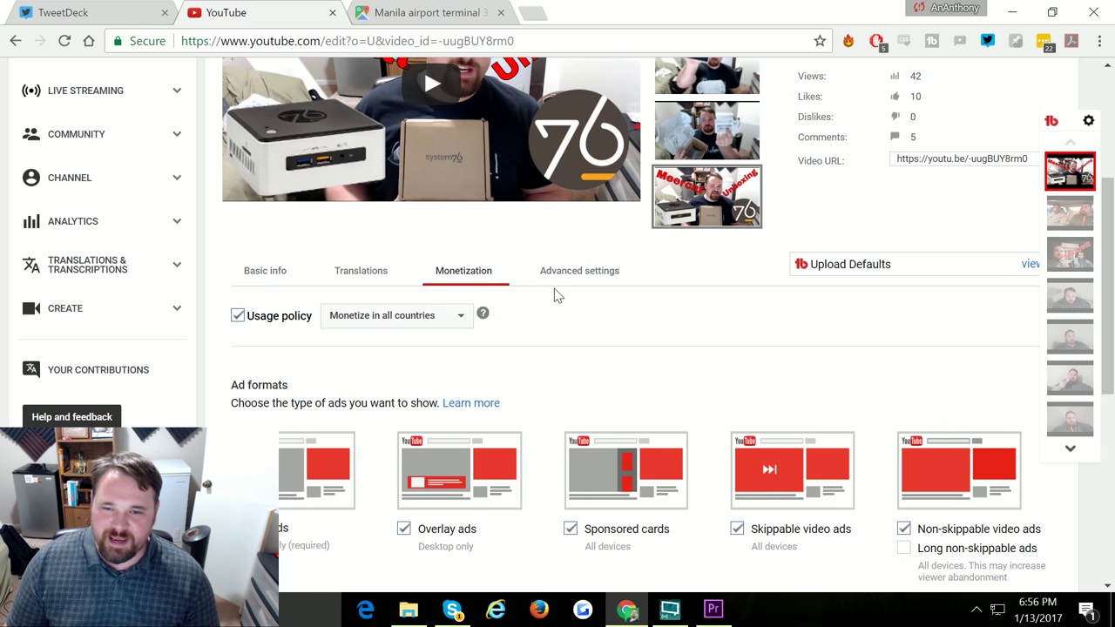
- In the unboxing video's Advanced settings, replace the map-coordinate location with Chicago
click(587, 281)
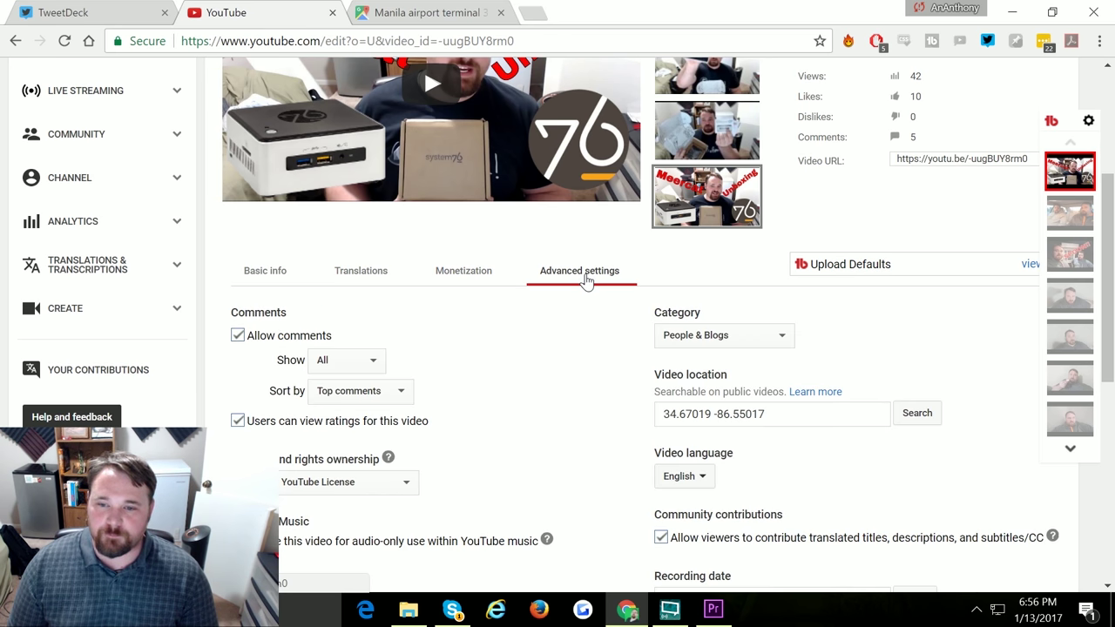
scroll(621, 382, down, 2)
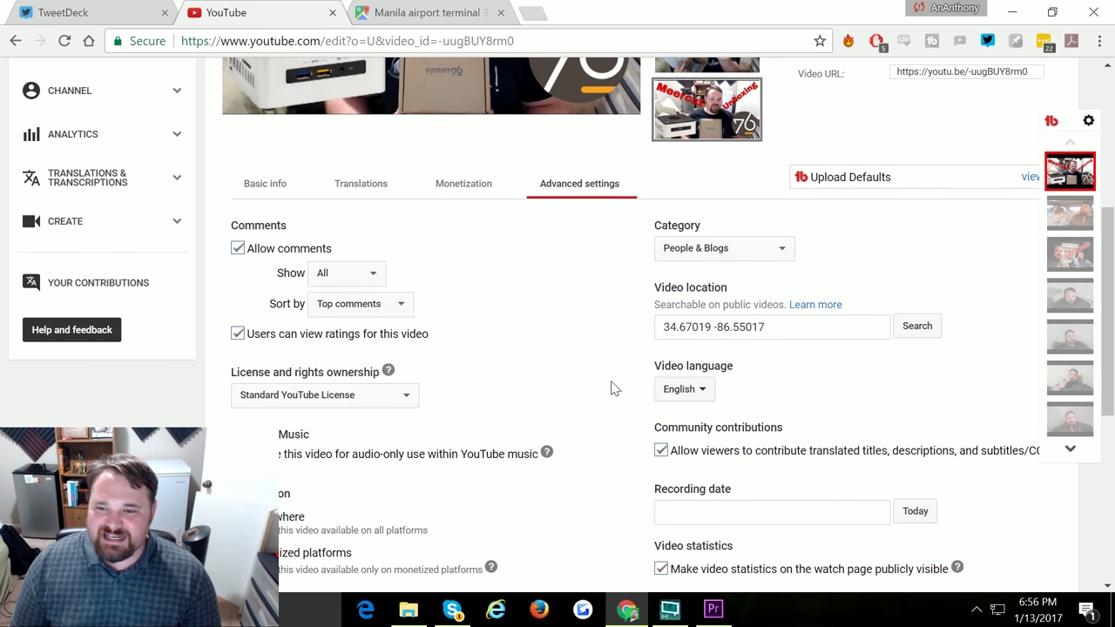
click(772, 239)
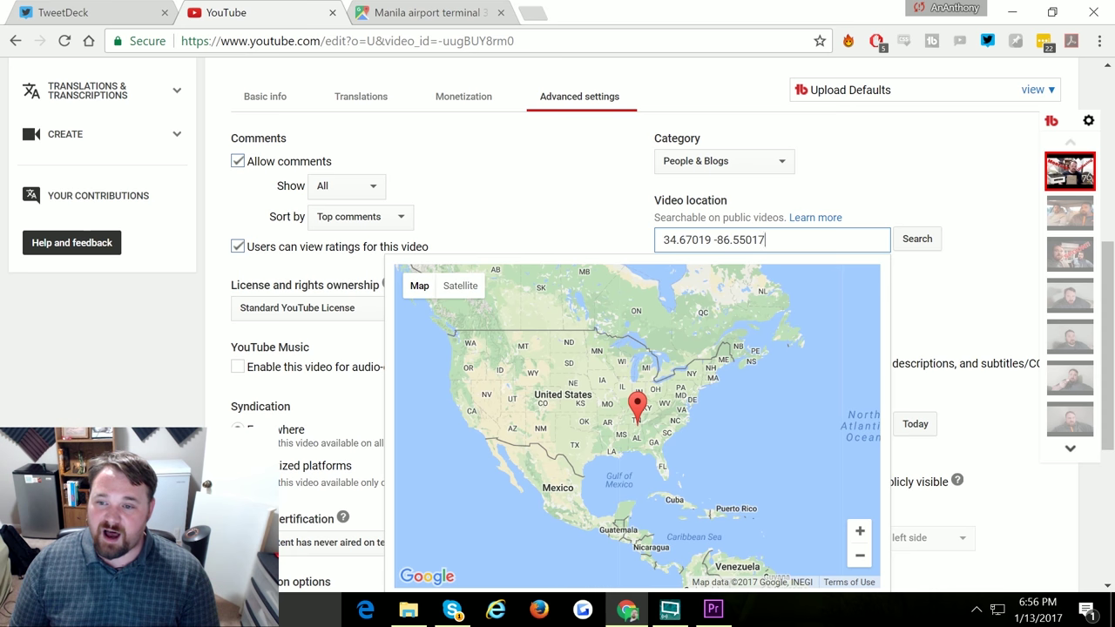
key(ctrl+a)
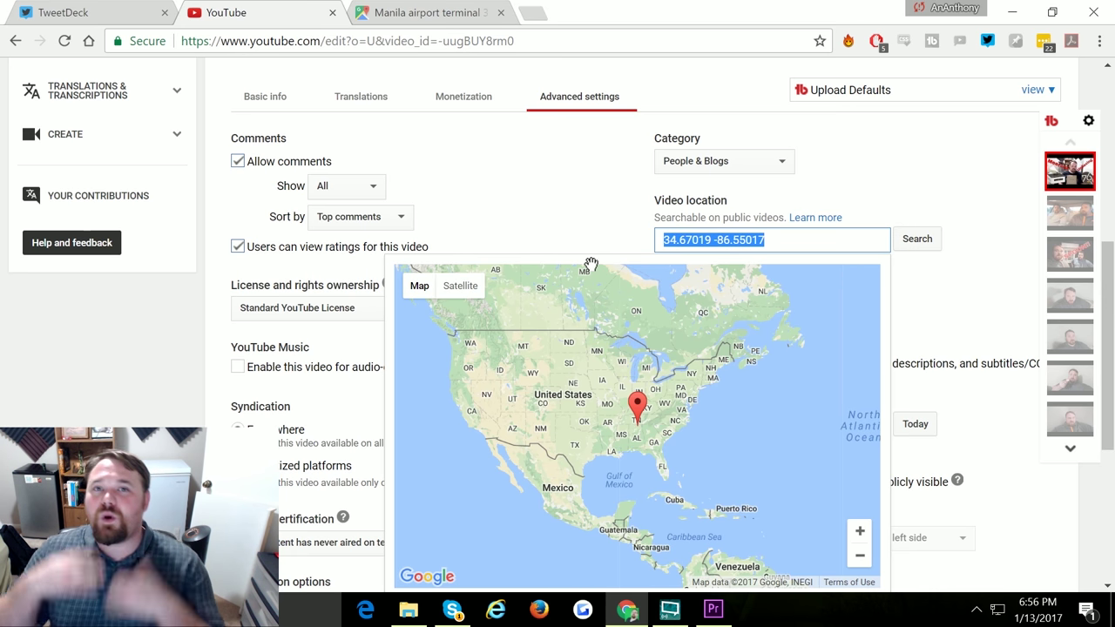
text(chicago)
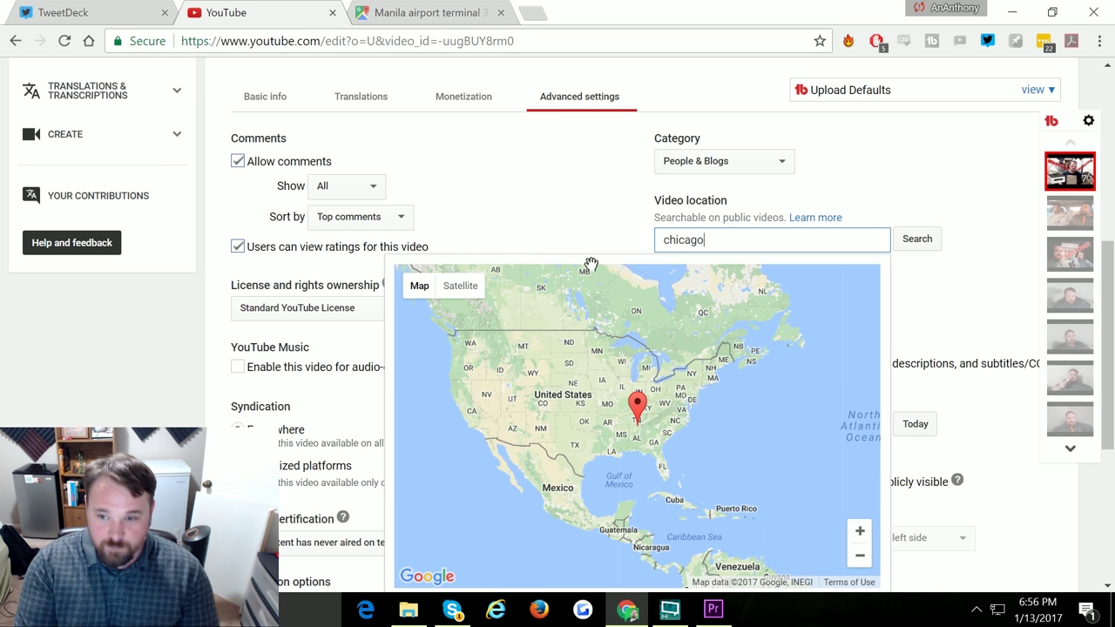
key(Return)
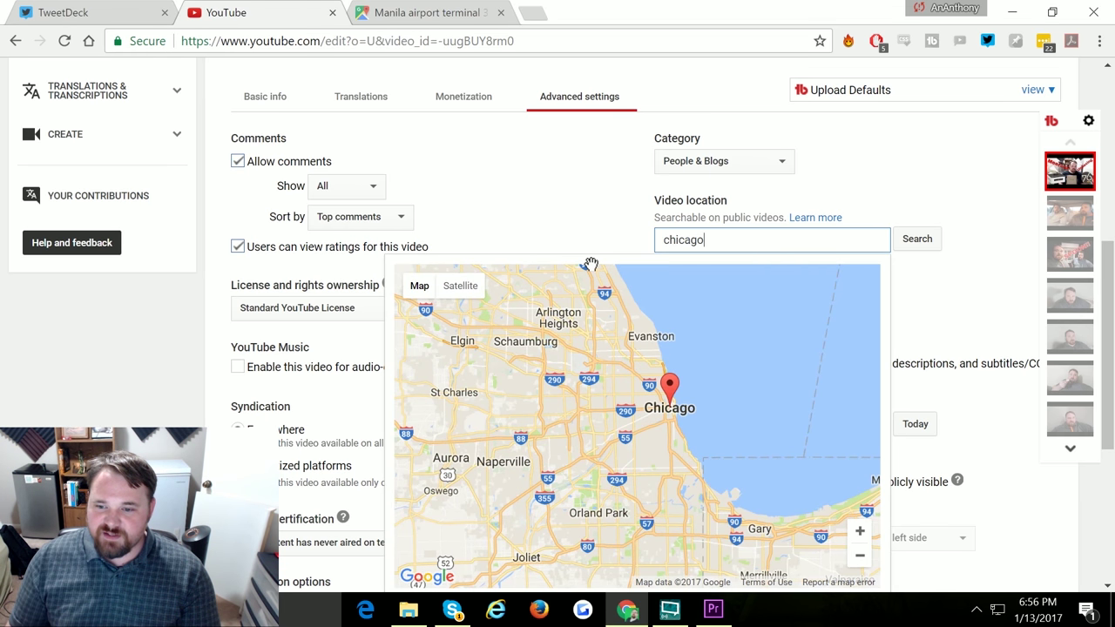
click(610, 238)
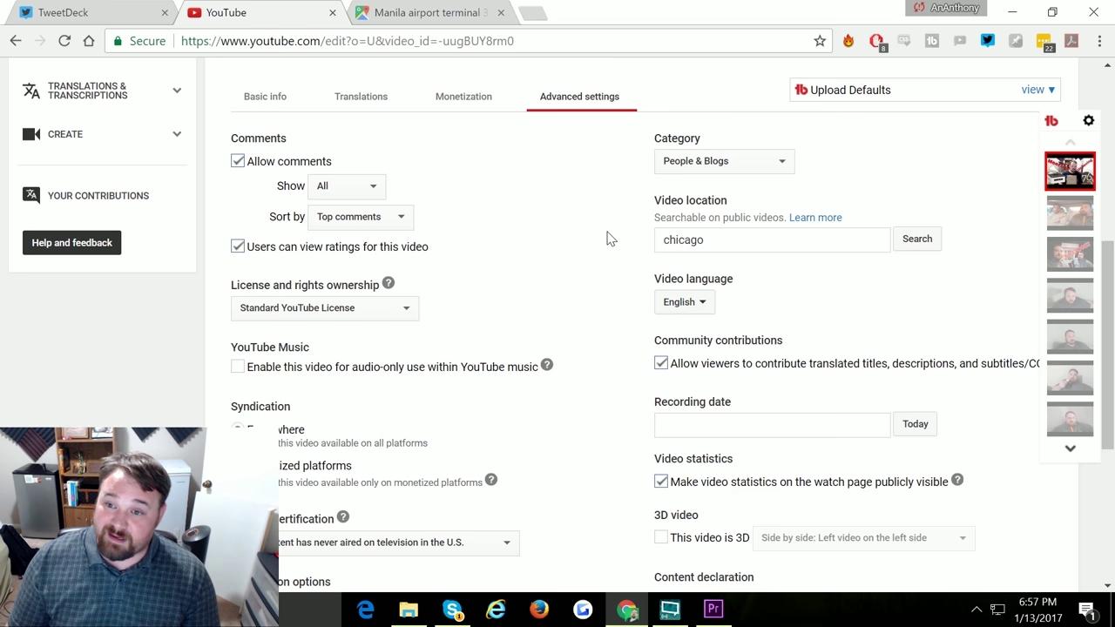
scroll(561, 212, down, 2)
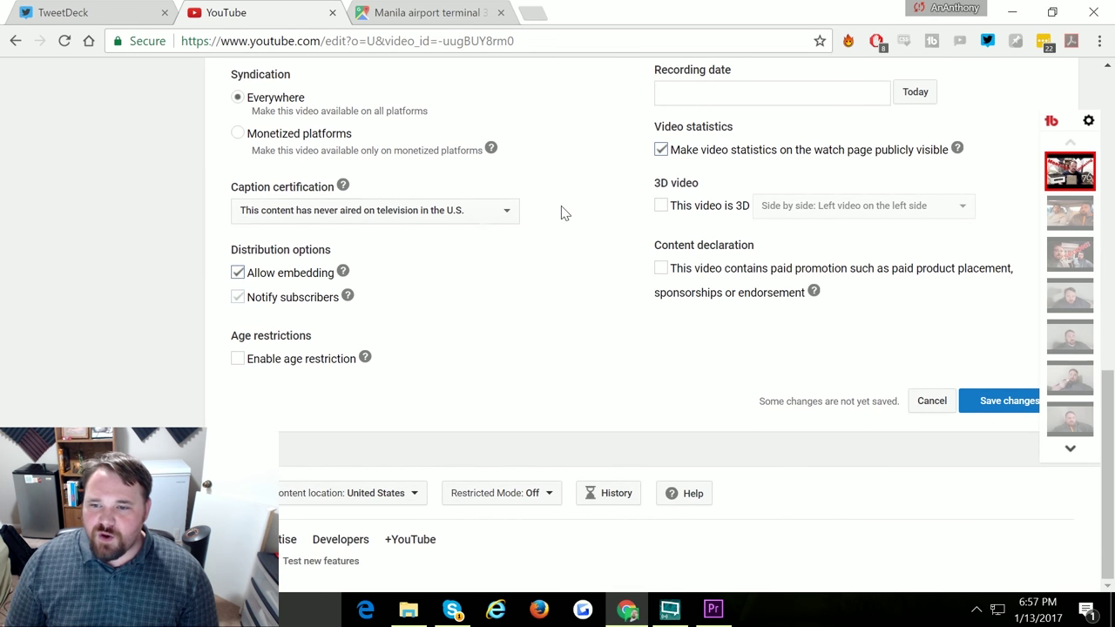
scroll(562, 212, up, 3)
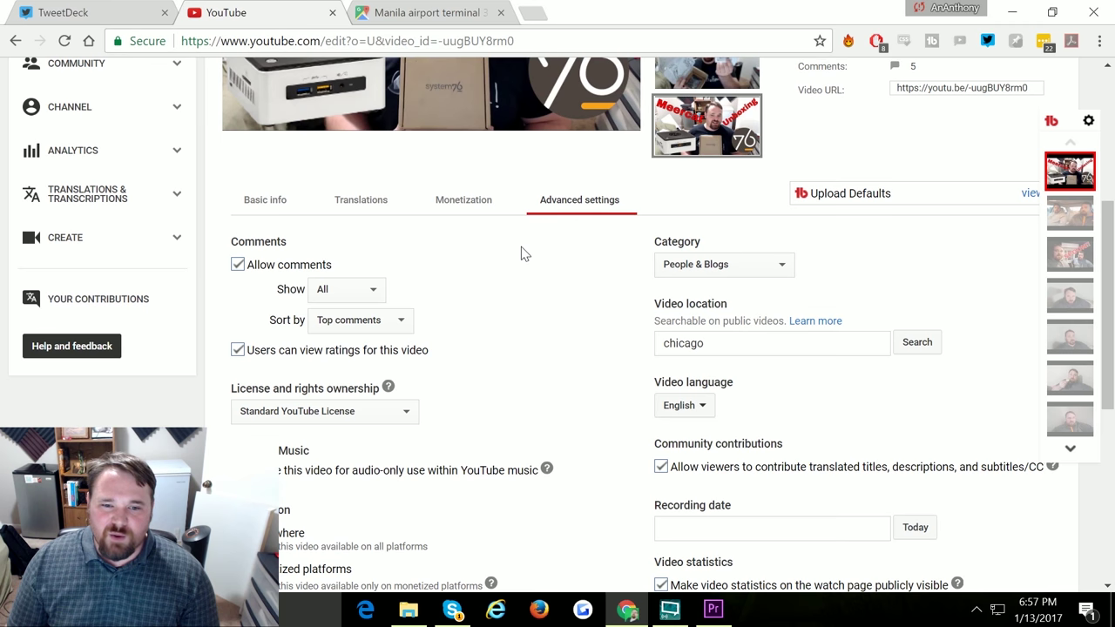
scroll(488, 302, up, 4)
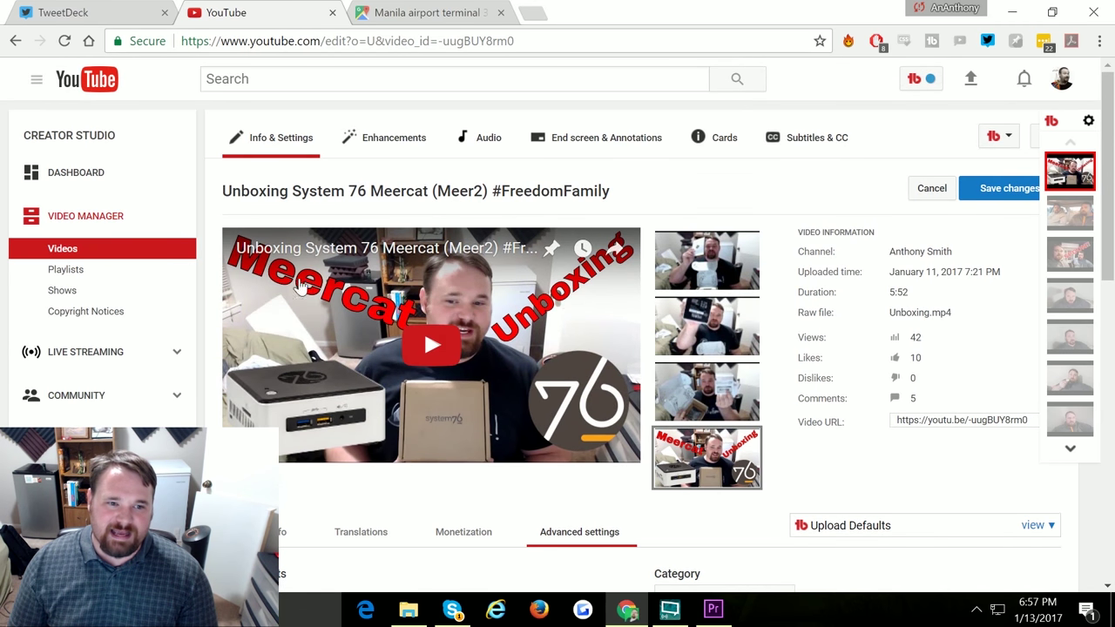
- Leave the unsaved page, open the ADHD Vlogs playlist, and add the description 'hi Freedom!'
click(96, 272)
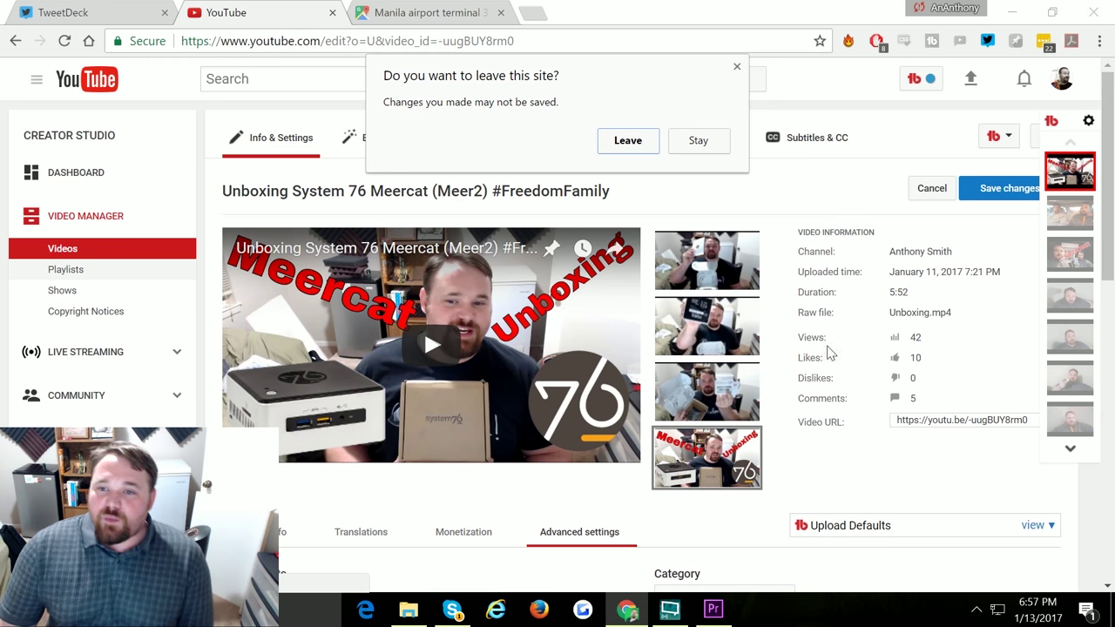
click(627, 141)
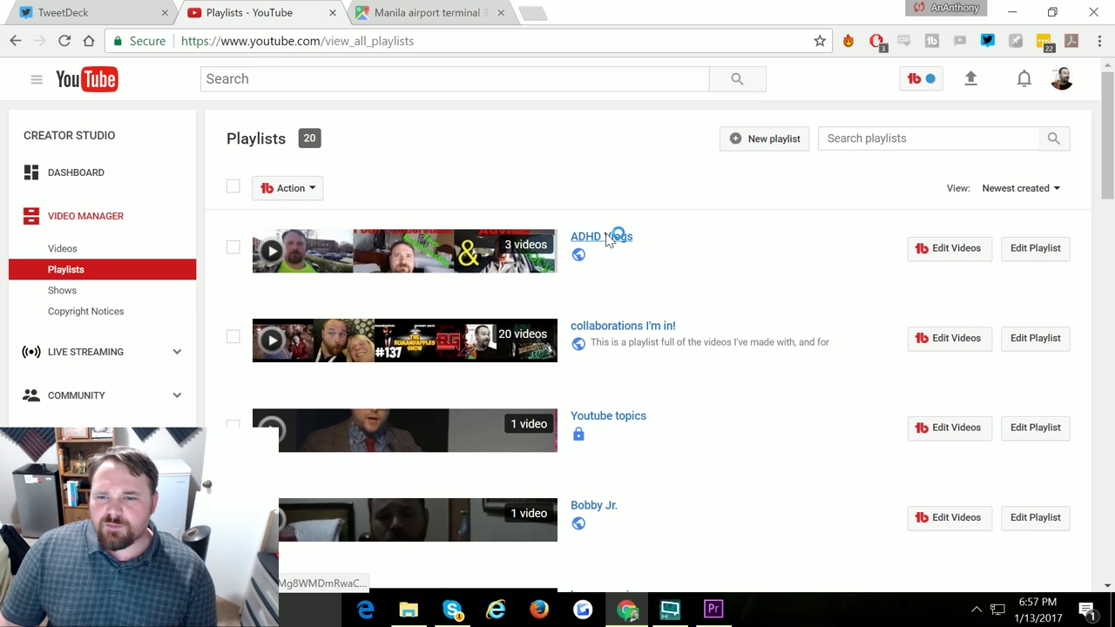
click(601, 241)
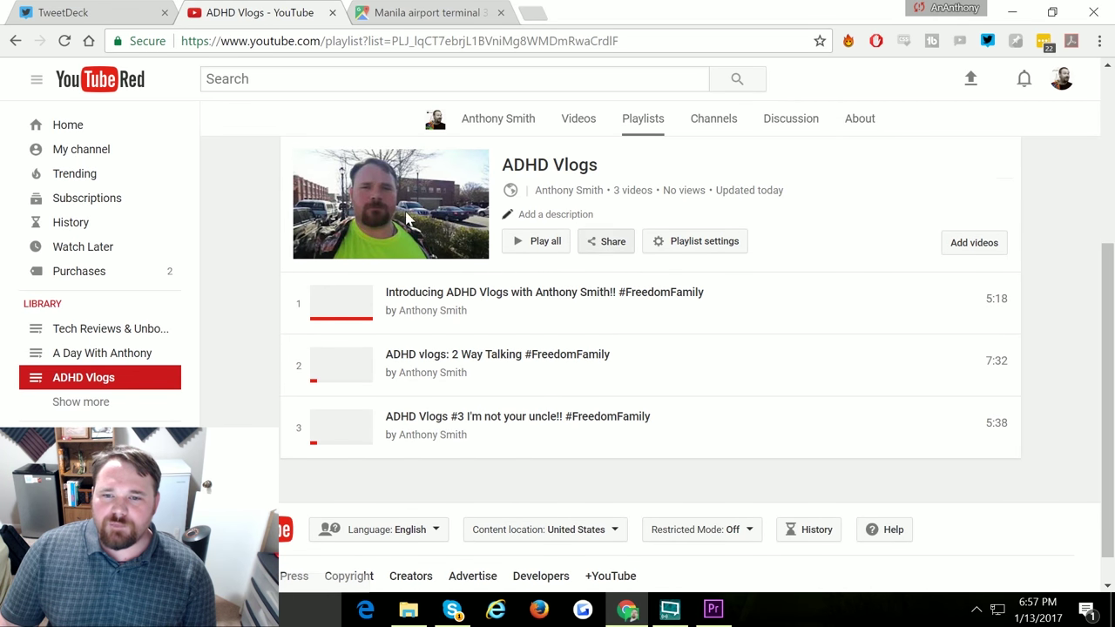
click(581, 219)
text(hi Freedom!)
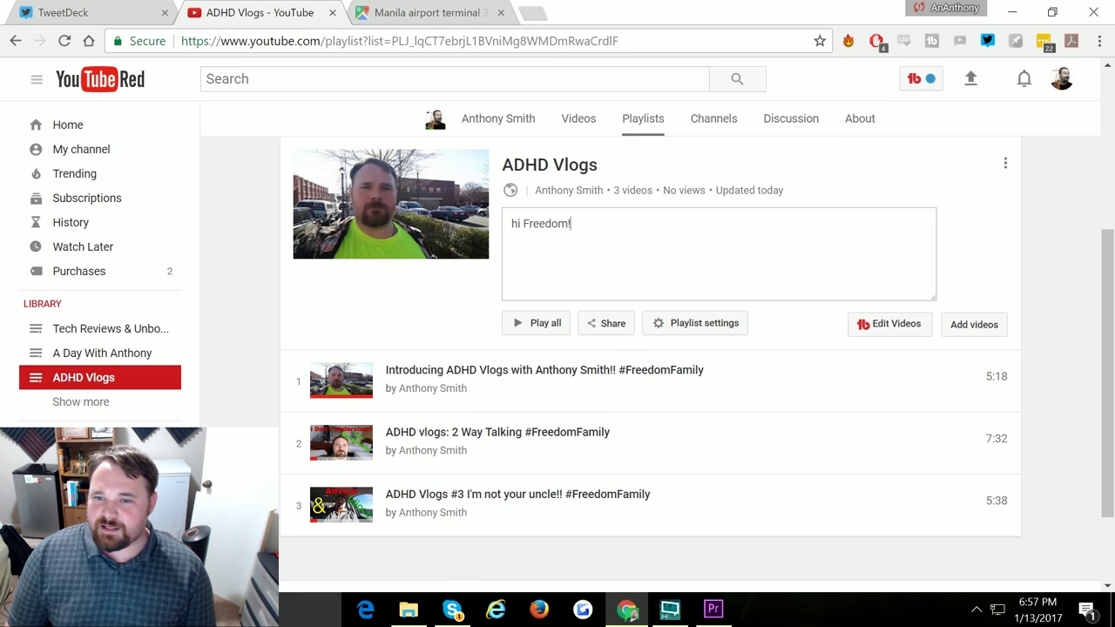
click(969, 254)
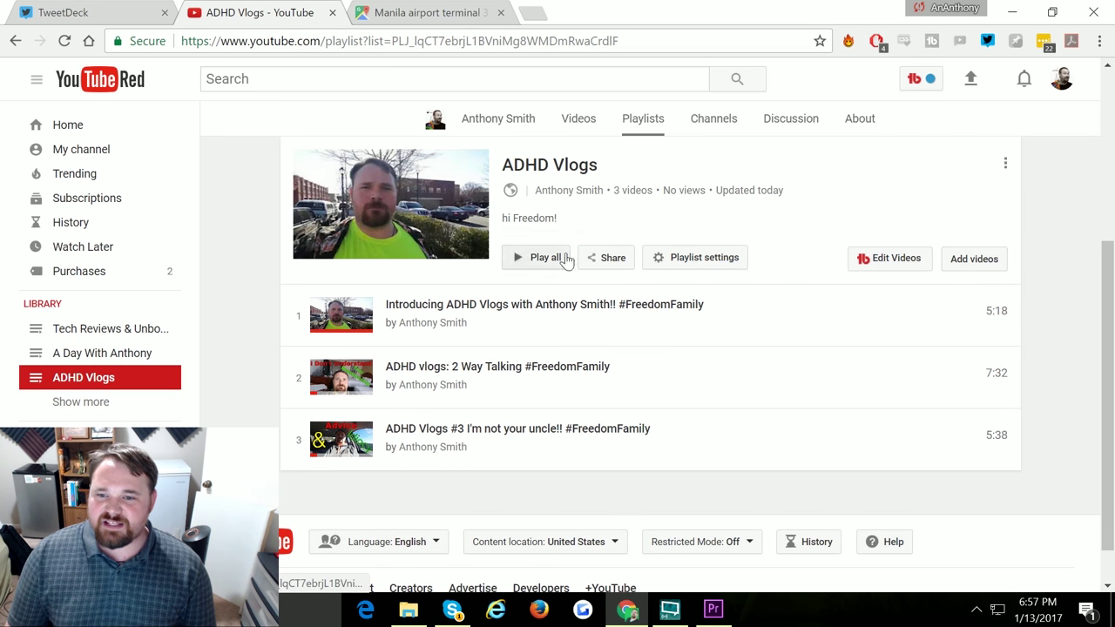
- Review the ADHD Vlogs settings, toggling official series off and back on, then cancel
click(697, 260)
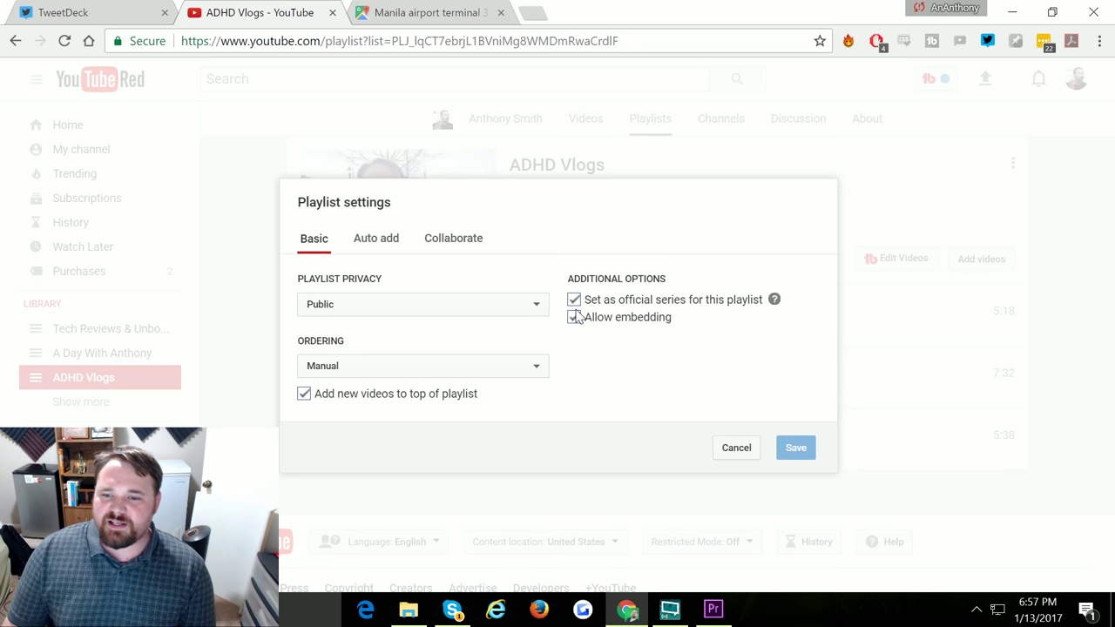
click(574, 300)
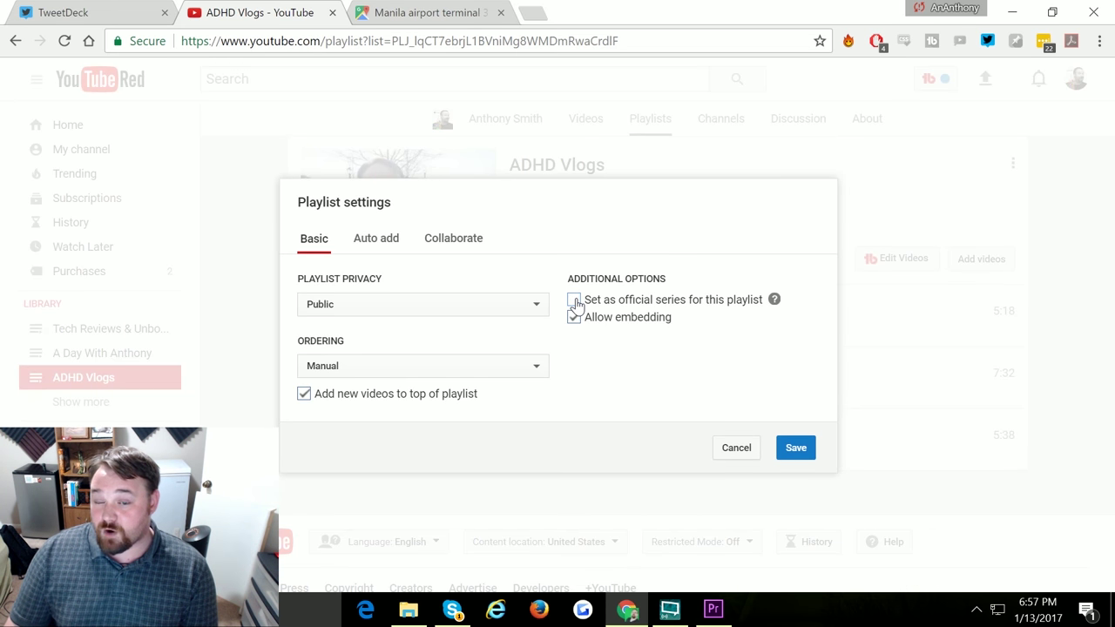
click(574, 301)
click(574, 300)
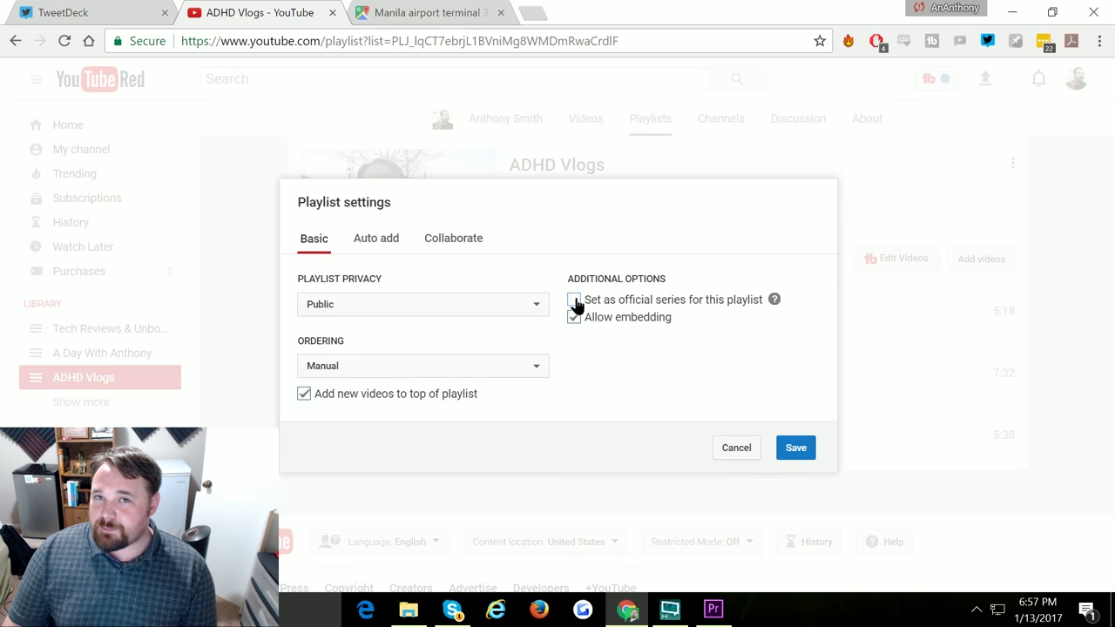
click(574, 301)
click(574, 301)
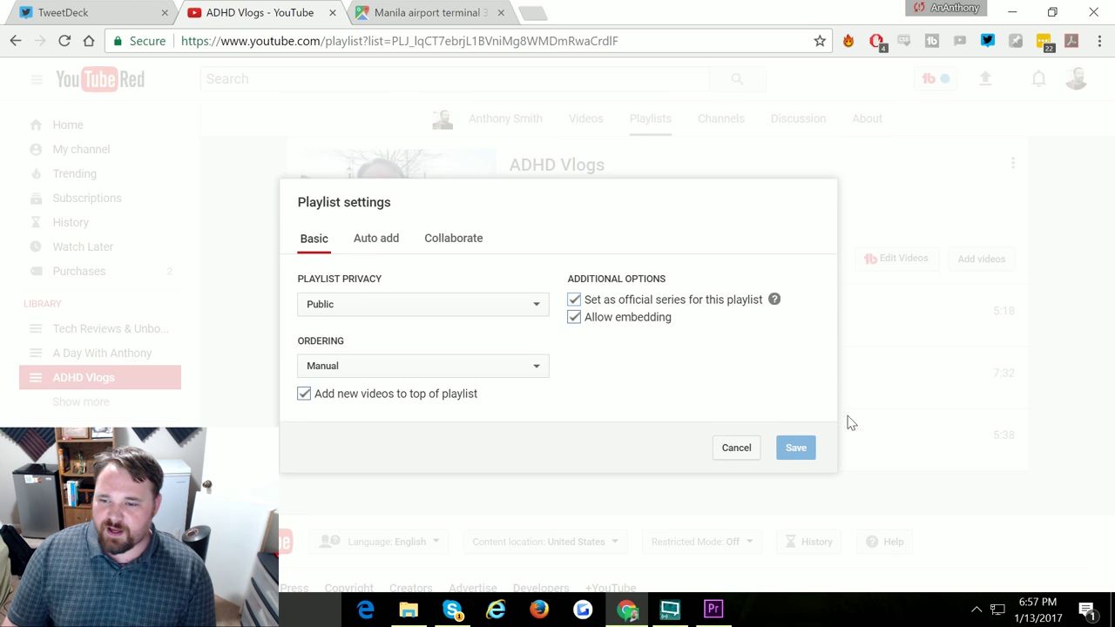
click(736, 451)
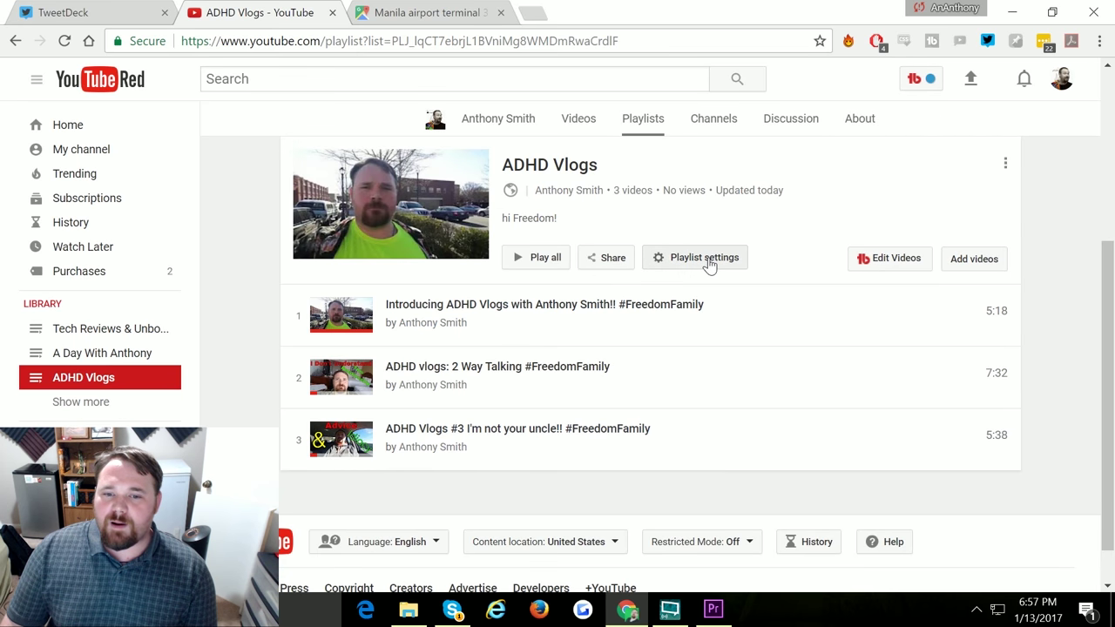
- Play 'Introducing ADHD Vlogs' without its playlist by removing the list part from the URL, paused at 0:01
click(597, 306)
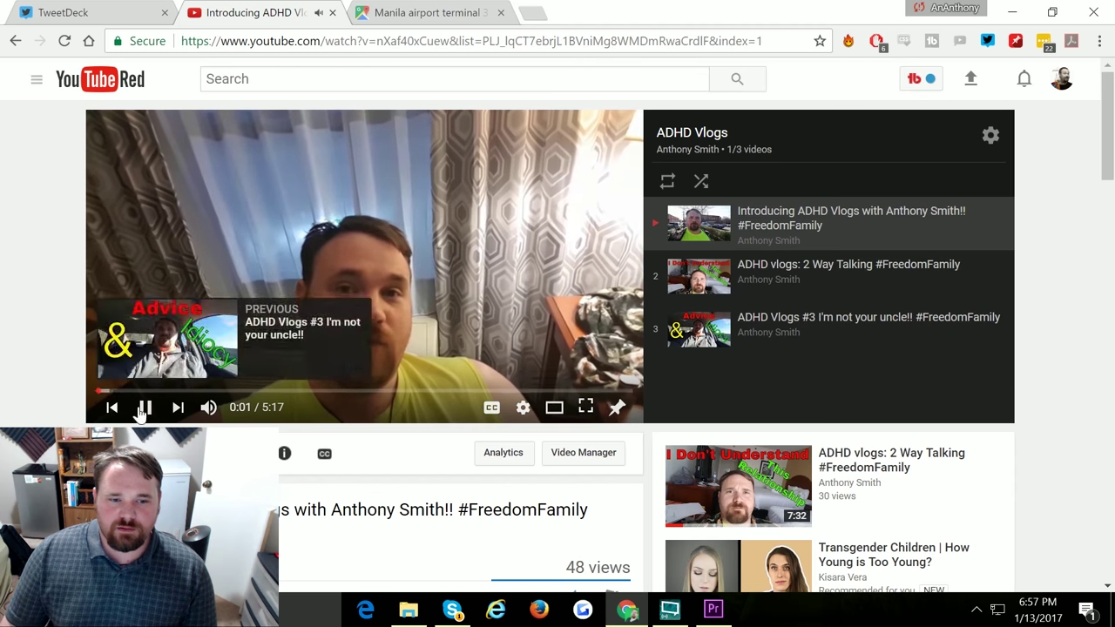
click(142, 414)
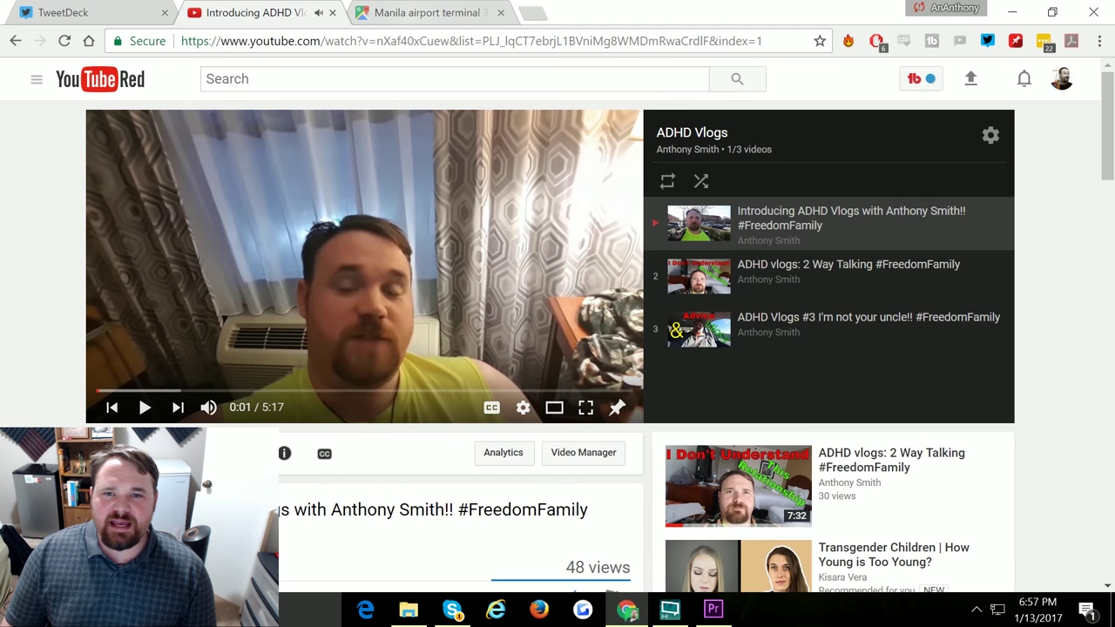
drag(448, 41, 765, 41)
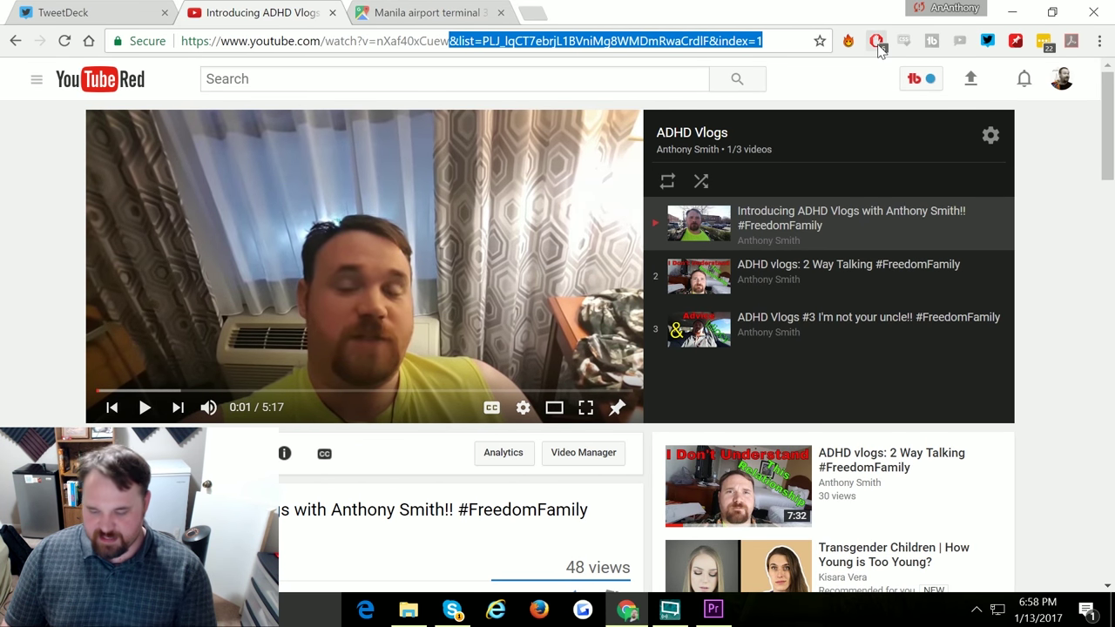
key(BackSpace)
key(Return)
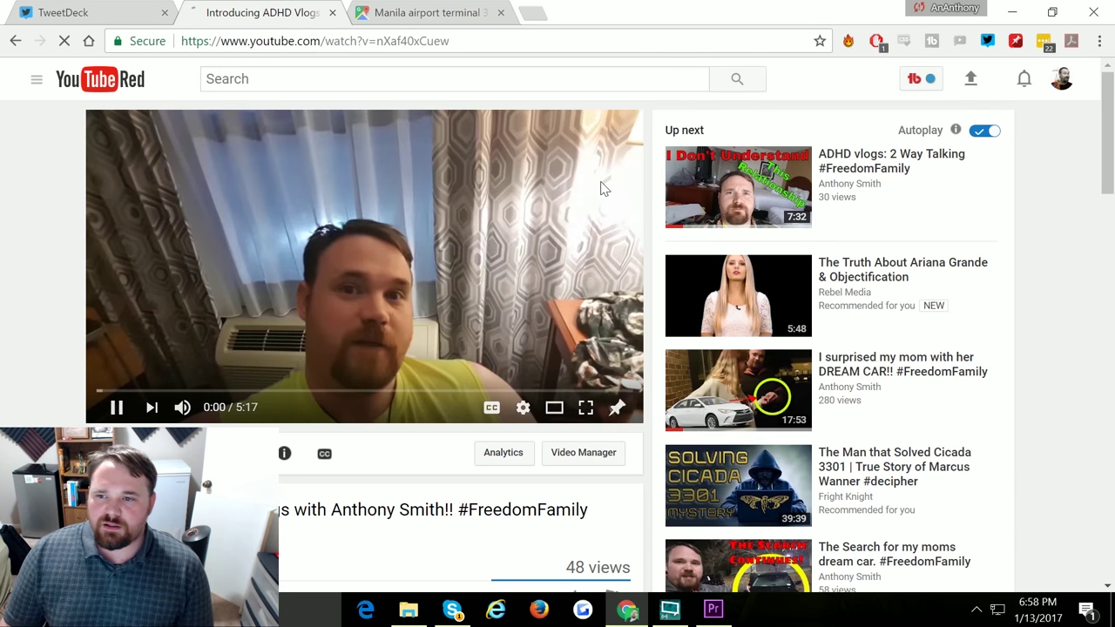
click(116, 409)
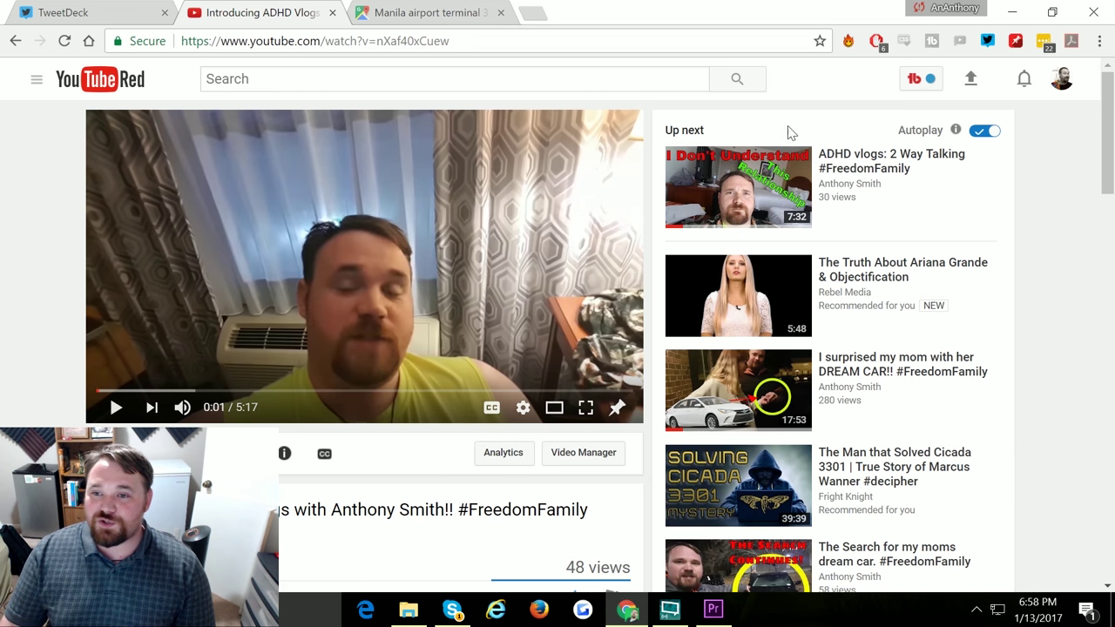
mouse_move(729, 179)
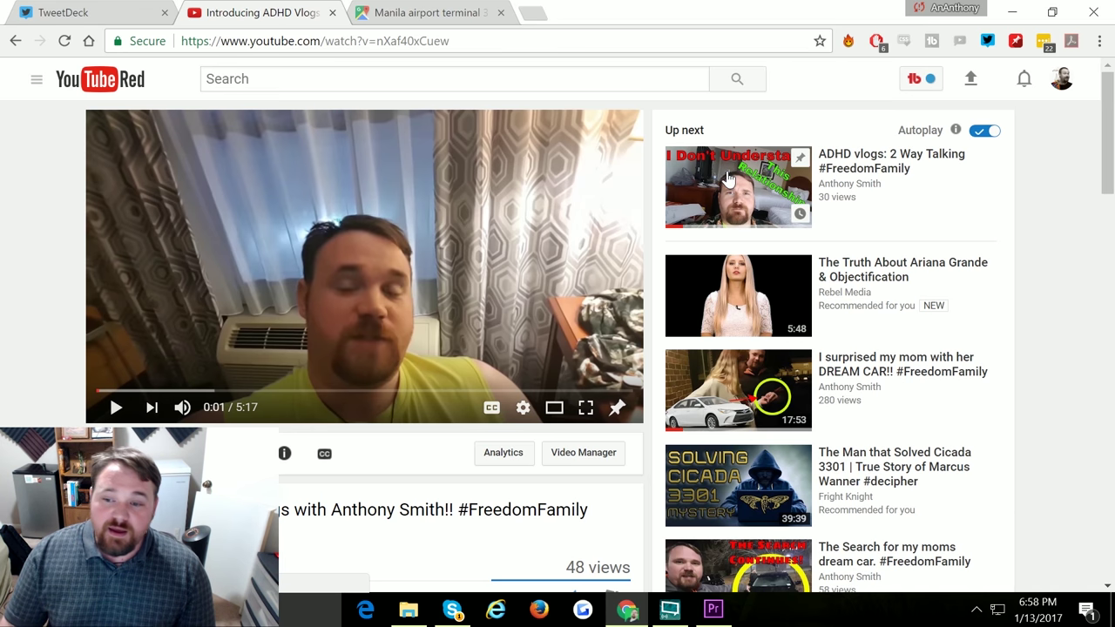
right_click(16, 41)
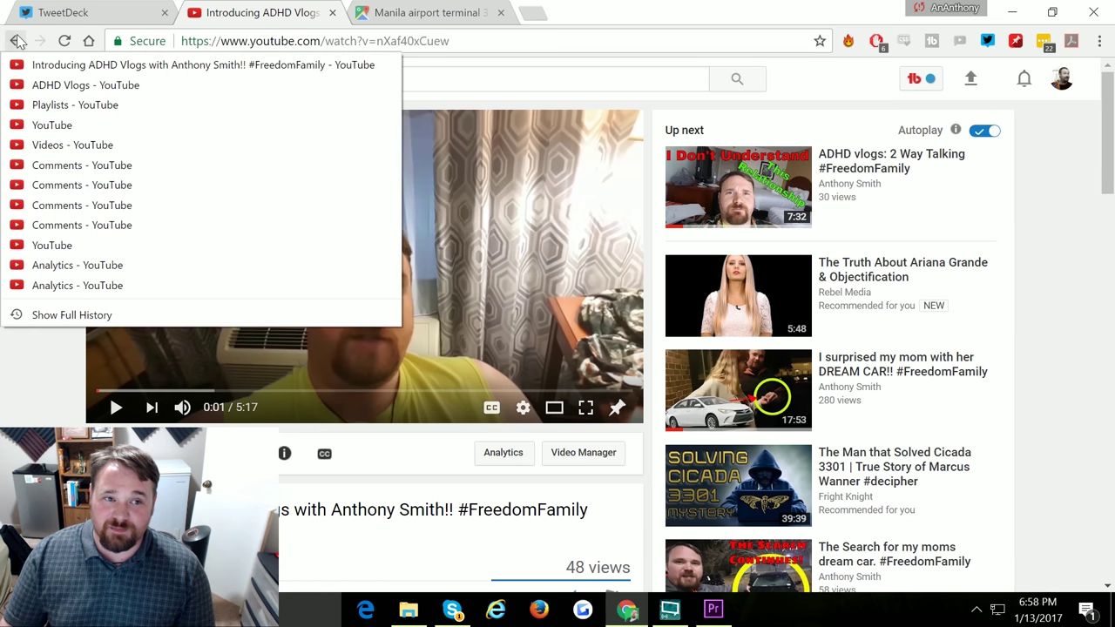
- Go to the Creator Studio dashboard and remove the Comments widget
click(63, 110)
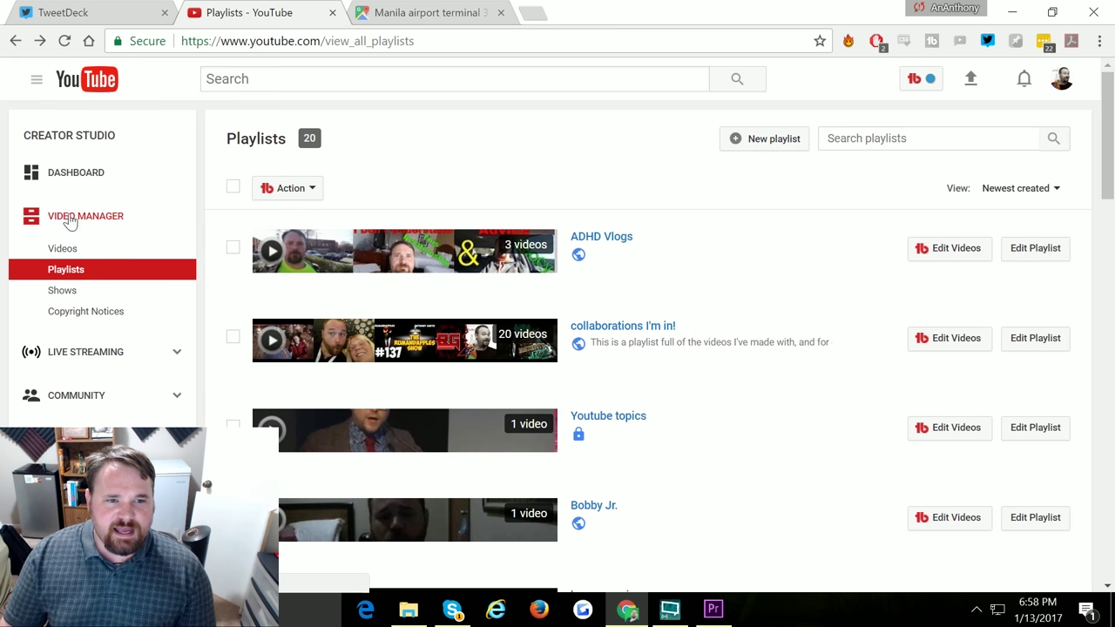
click(85, 172)
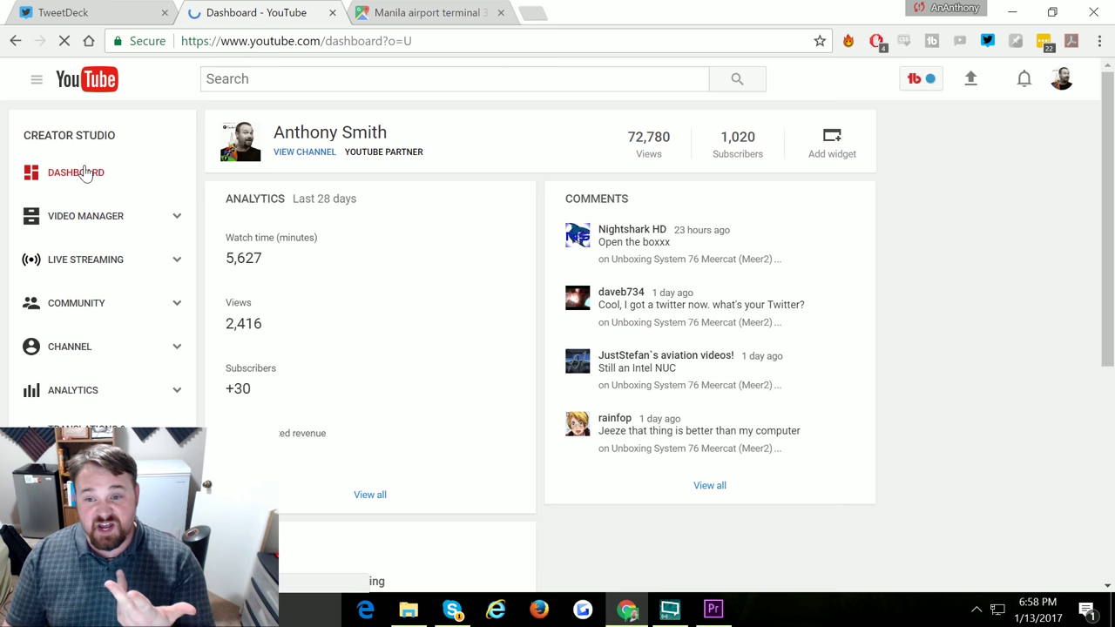
mouse_move(710, 348)
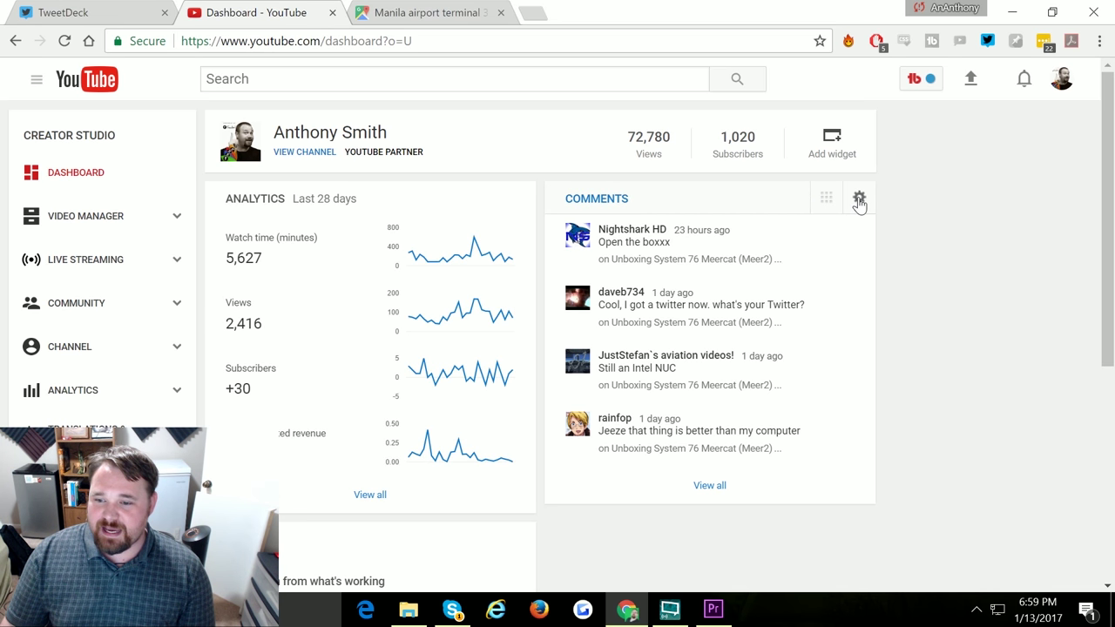
click(859, 200)
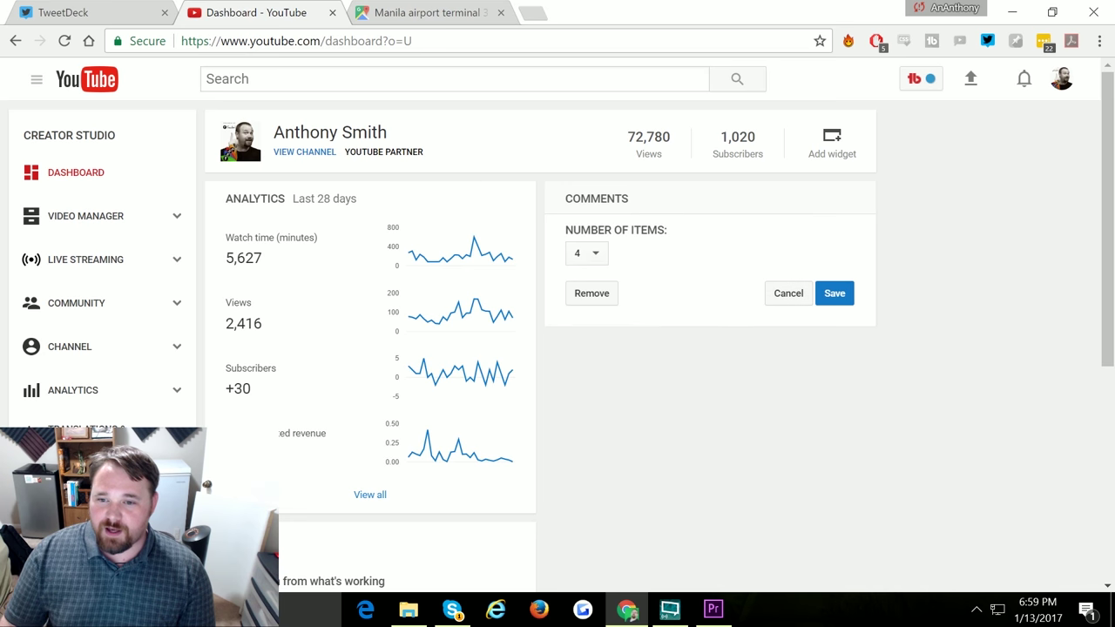
click(591, 293)
- Add the What's new and Comments widgets to the dashboard
click(838, 150)
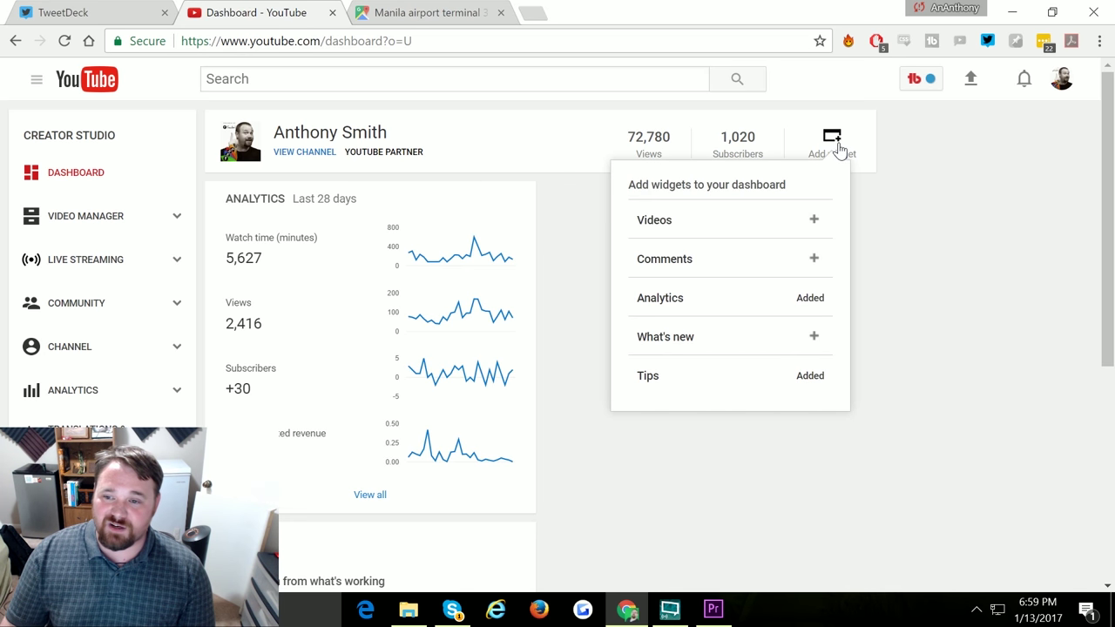
click(699, 341)
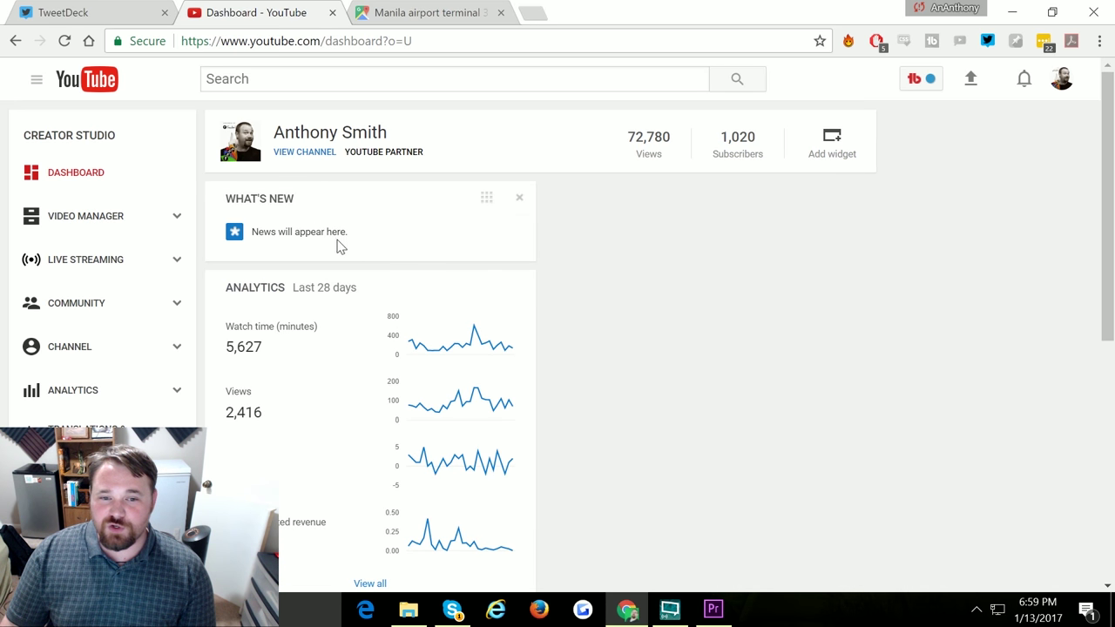
click(838, 151)
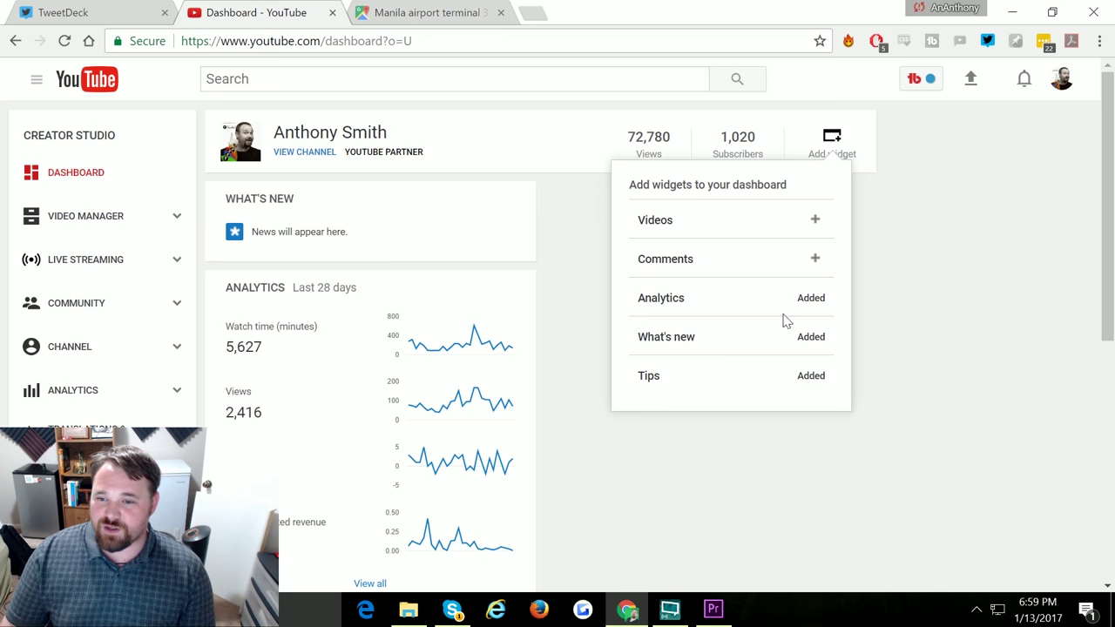
click(803, 260)
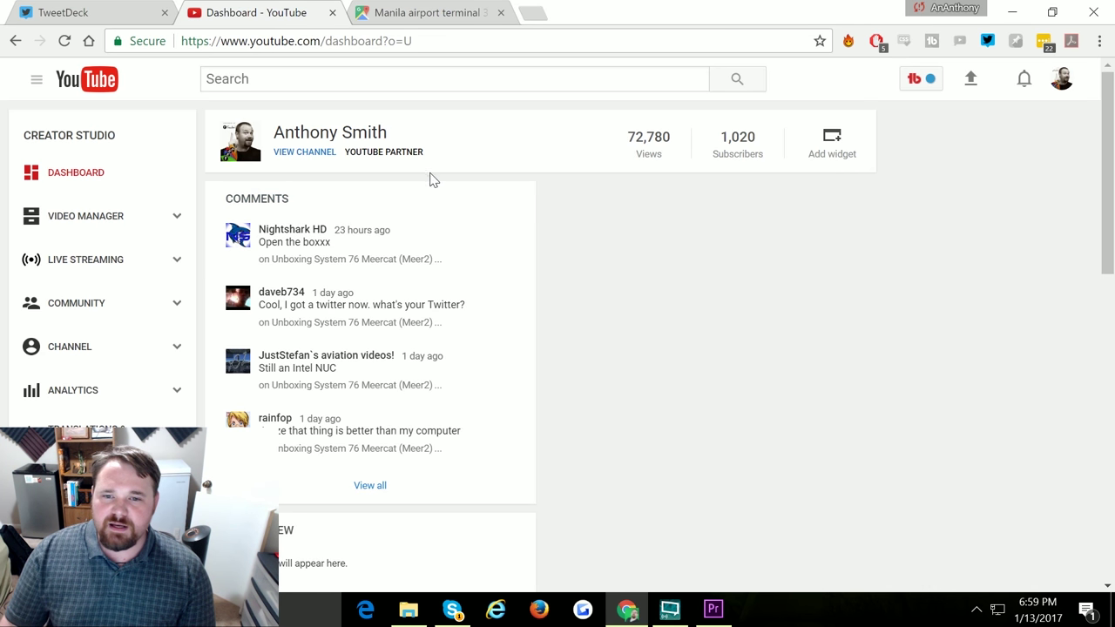
- Move Comments into the right column with What's New below it
drag(487, 199, 835, 206)
mouse_move(351, 202)
mouse_down()
mouse_move(227, 199)
mouse_move(598, 428)
mouse_up()
mouse_move(480, 194)
mouse_down()
mouse_move(781, 562)
mouse_move(816, 532)
mouse_up()
scroll(1033, 294, down, 2)
scroll(1033, 297, down, 2)
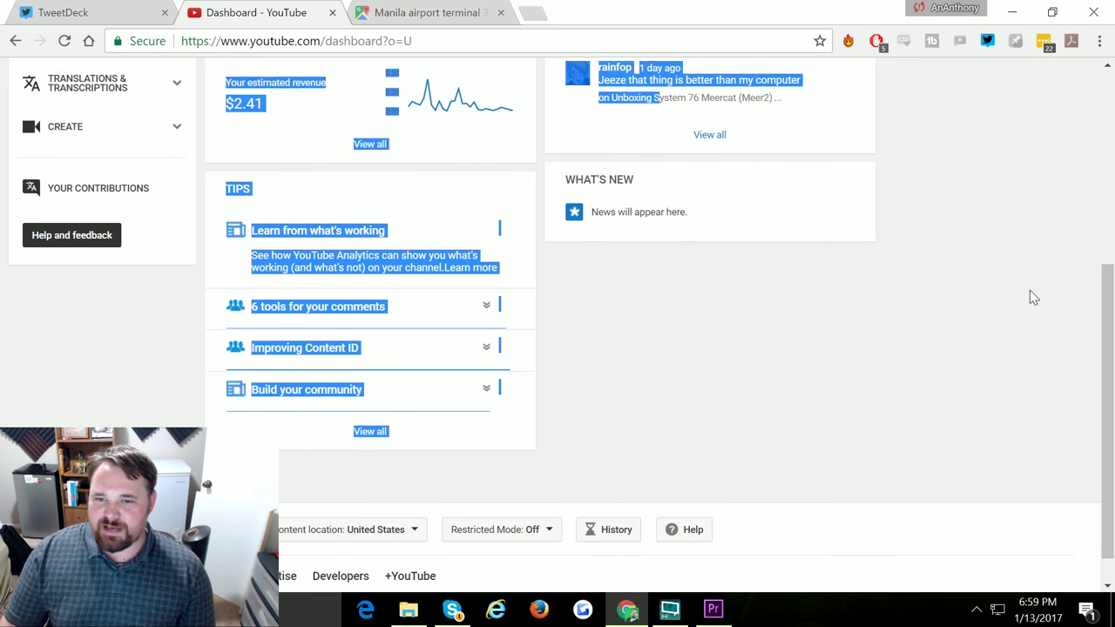
scroll(1029, 297, up, 1)
click(971, 389)
scroll(971, 391, up, 4)
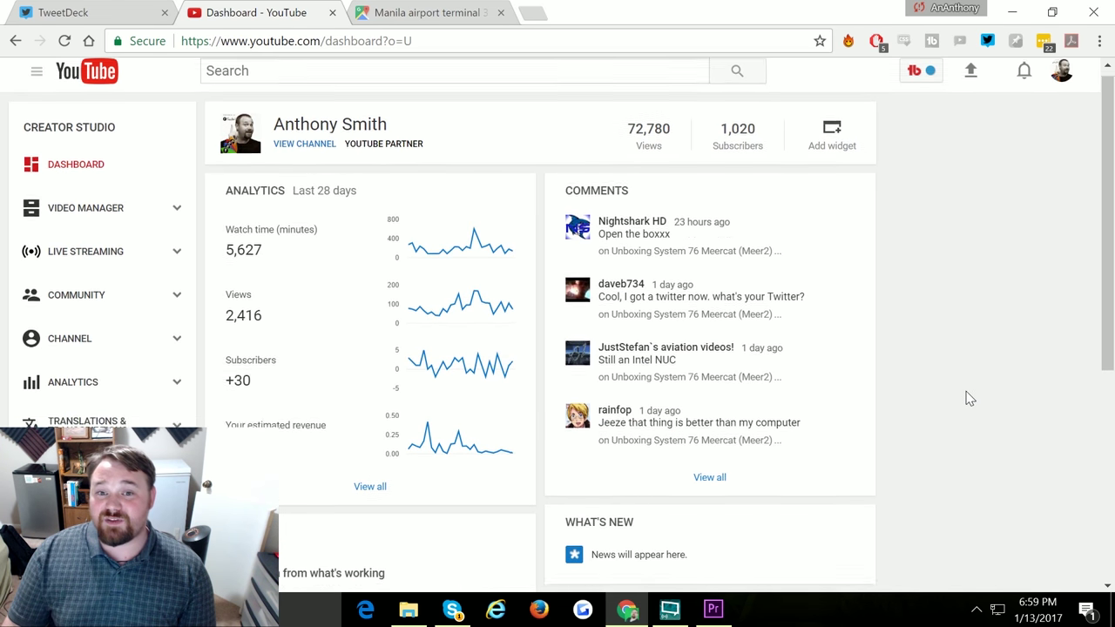
scroll(970, 398, down, 4)
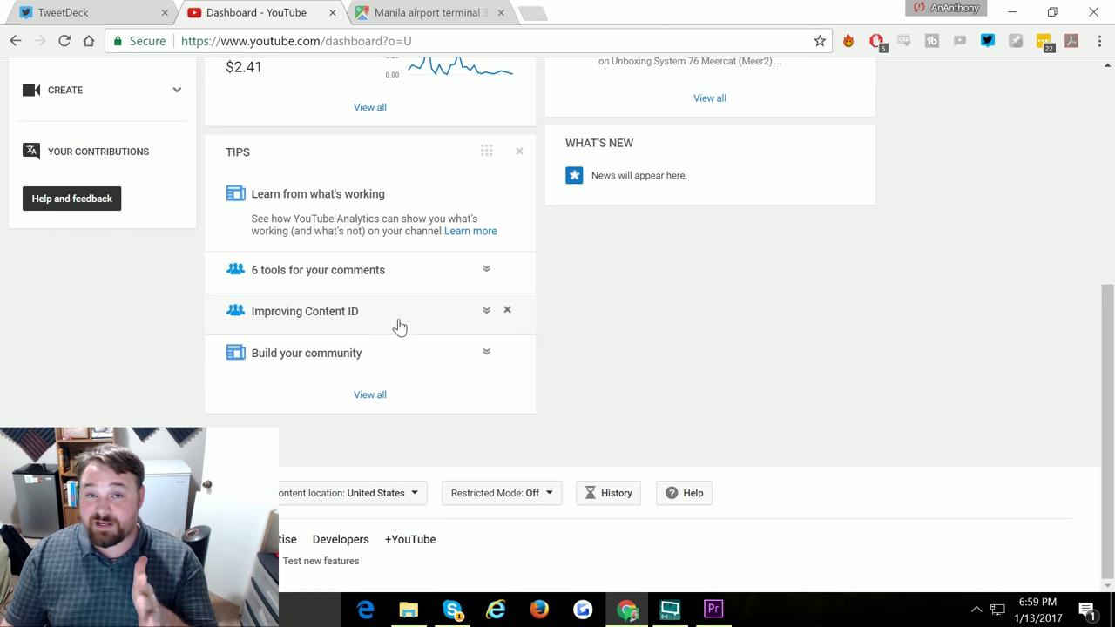
scroll(588, 343, up, 4)
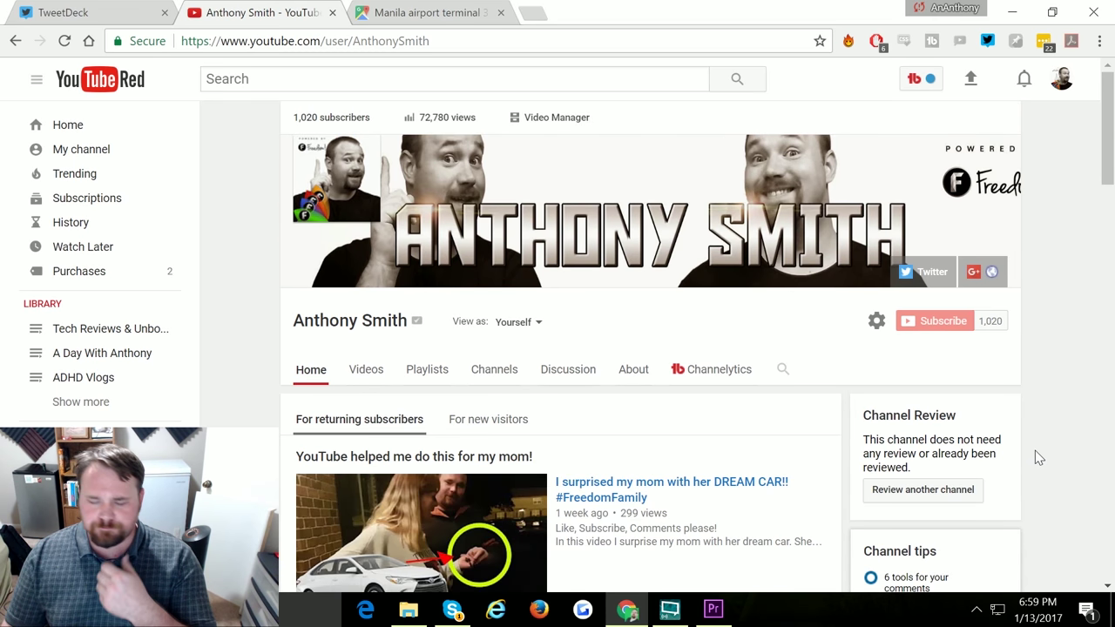
- Scroll the channel Home shelves down to the collaborations playlist and select its description
scroll(1036, 457, down, 1)
scroll(1037, 458, down, 4)
scroll(1036, 458, down, 2)
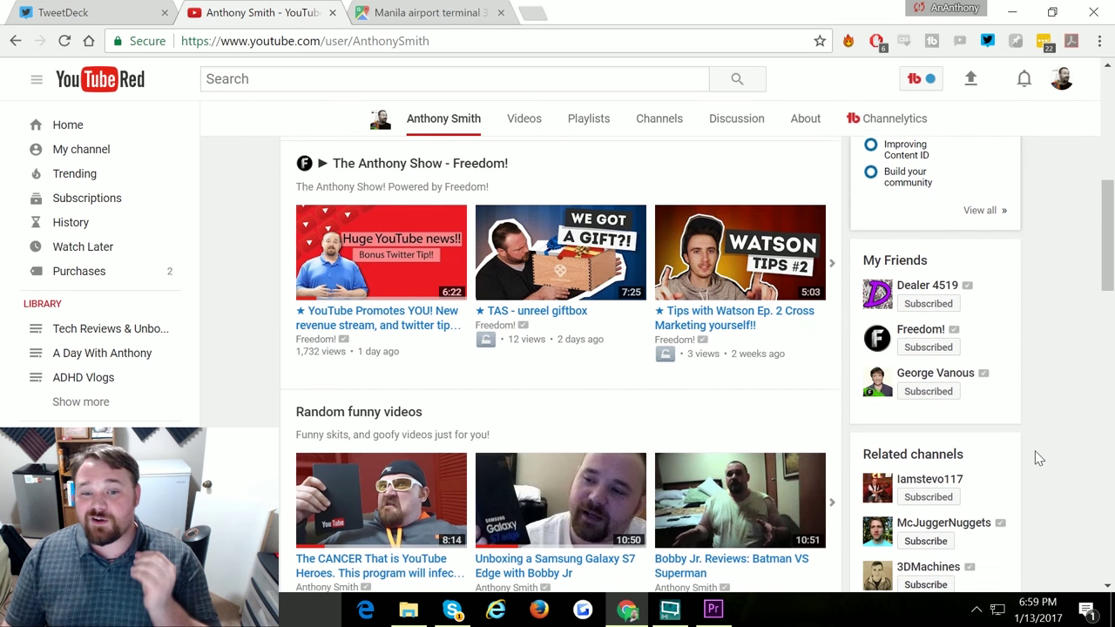
scroll(1036, 457, down, 2)
scroll(1036, 457, down, 1)
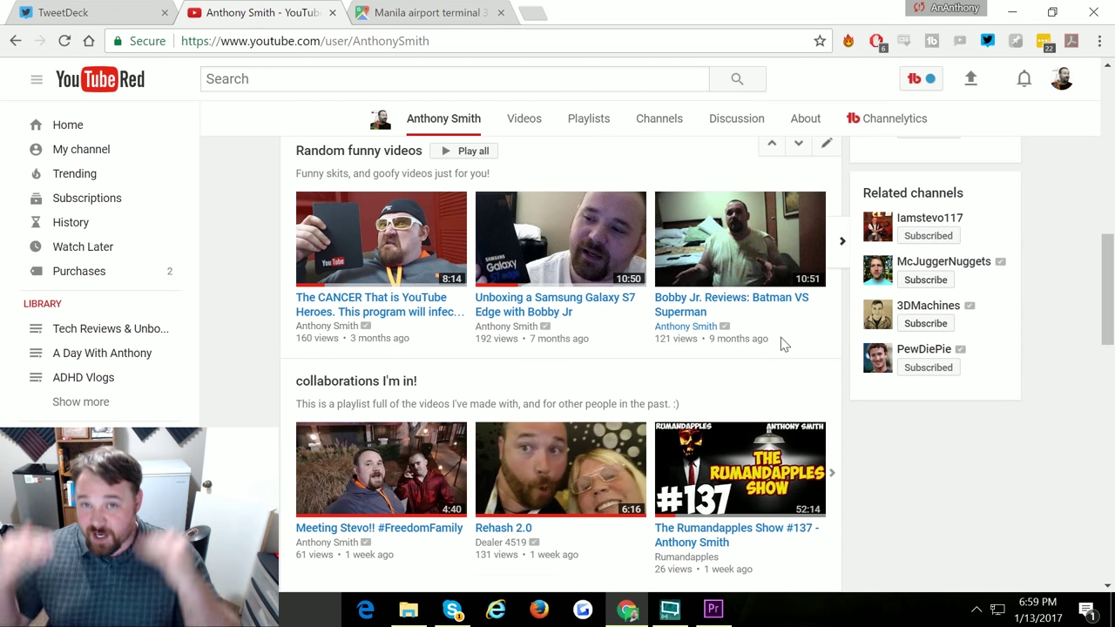
scroll(523, 322, down, 1)
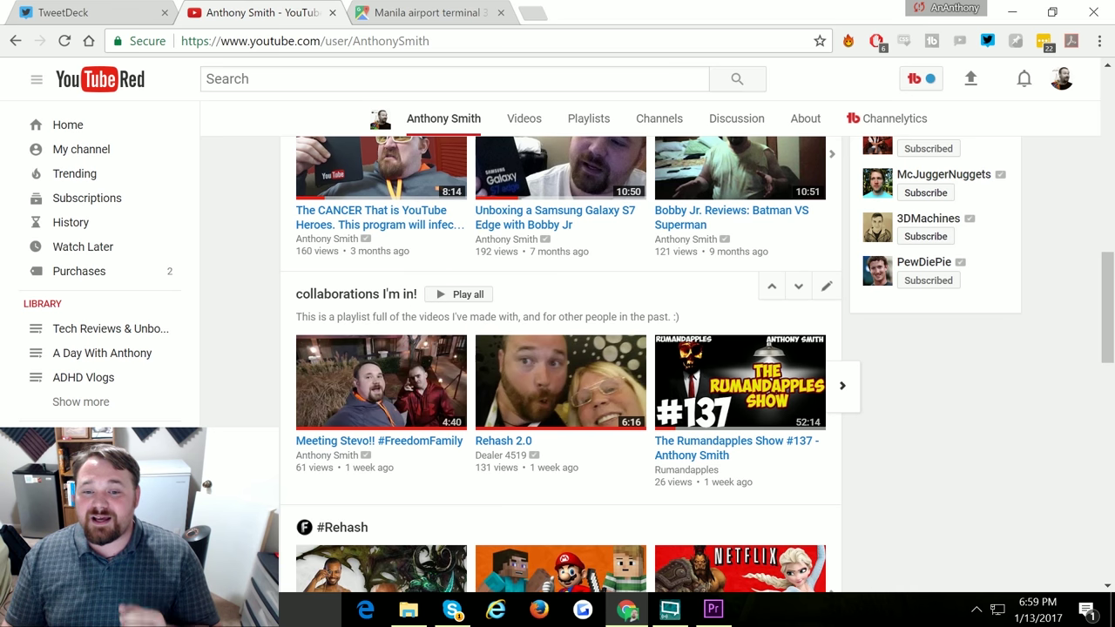
triple_click(409, 318)
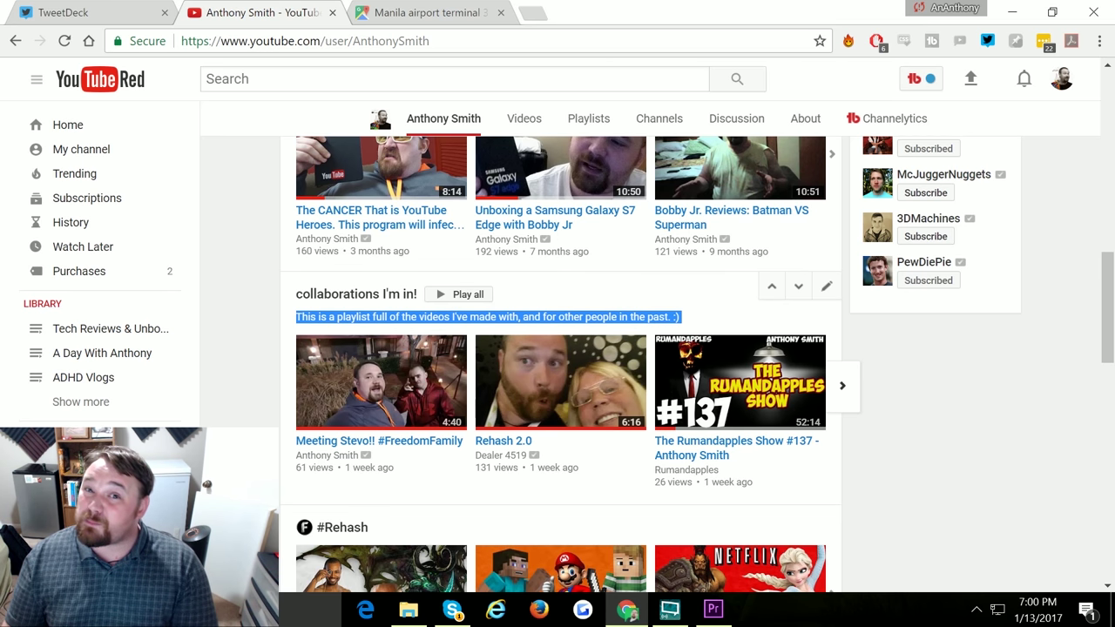
click(903, 393)
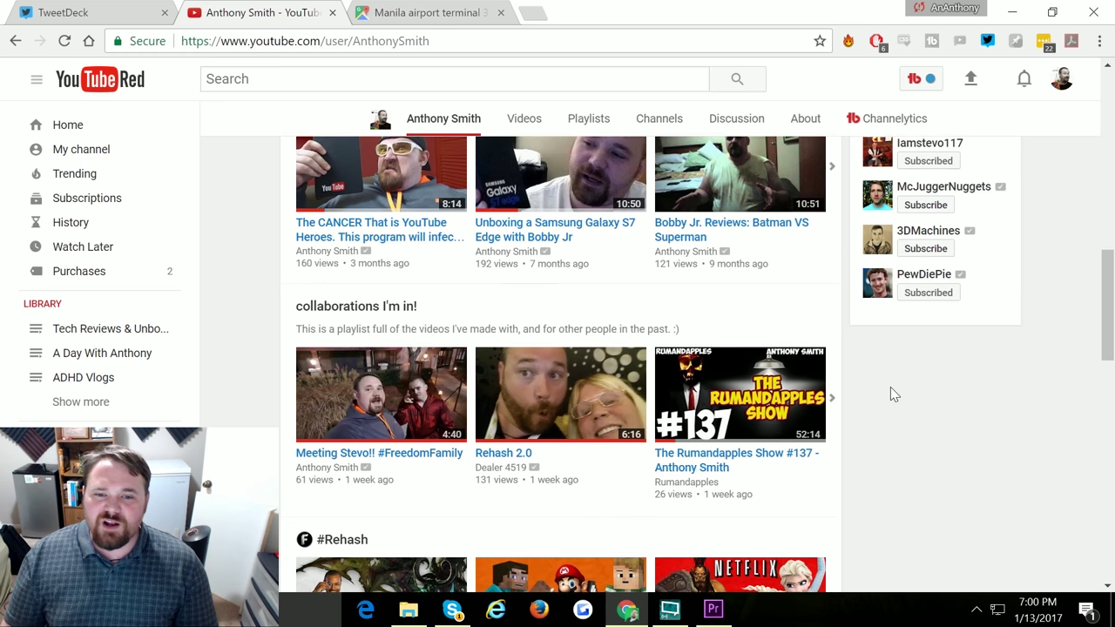
- Scroll back up the channel home page and put the caret at the end of the address
scroll(890, 391, up, 2)
scroll(866, 414, up, 1)
scroll(854, 418, up, 1)
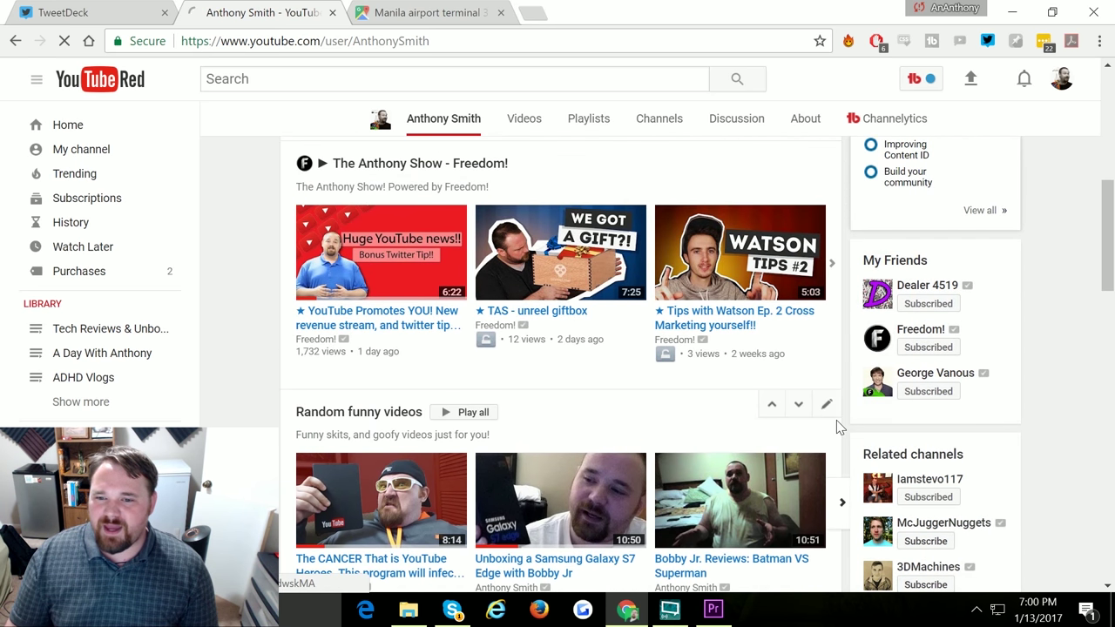
scroll(840, 425, up, 1)
scroll(844, 428, up, 2)
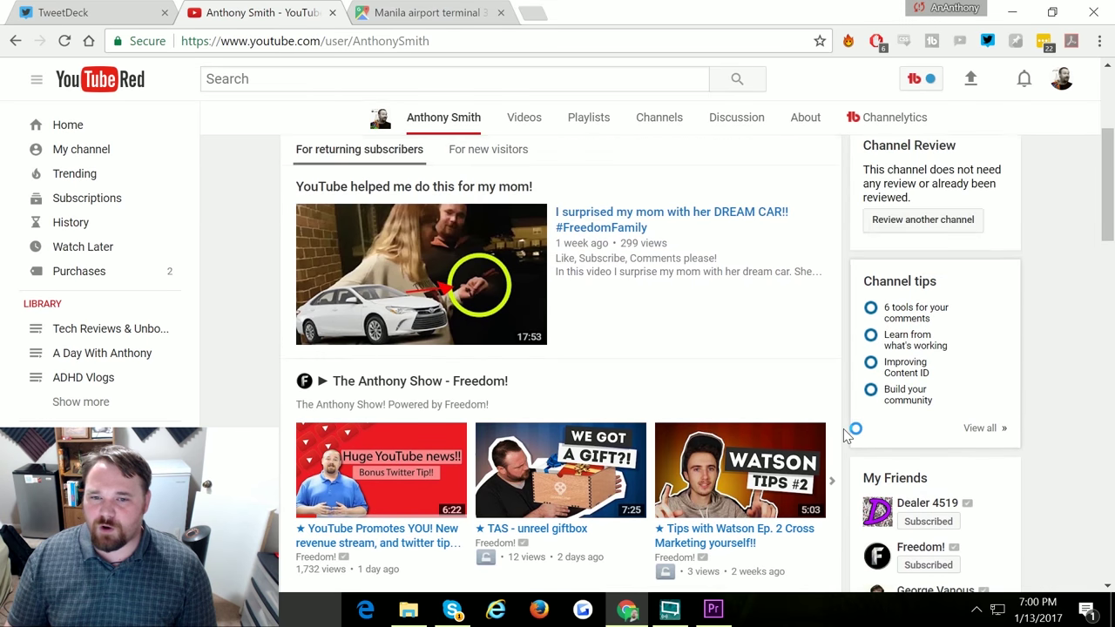
scroll(843, 428, up, 2)
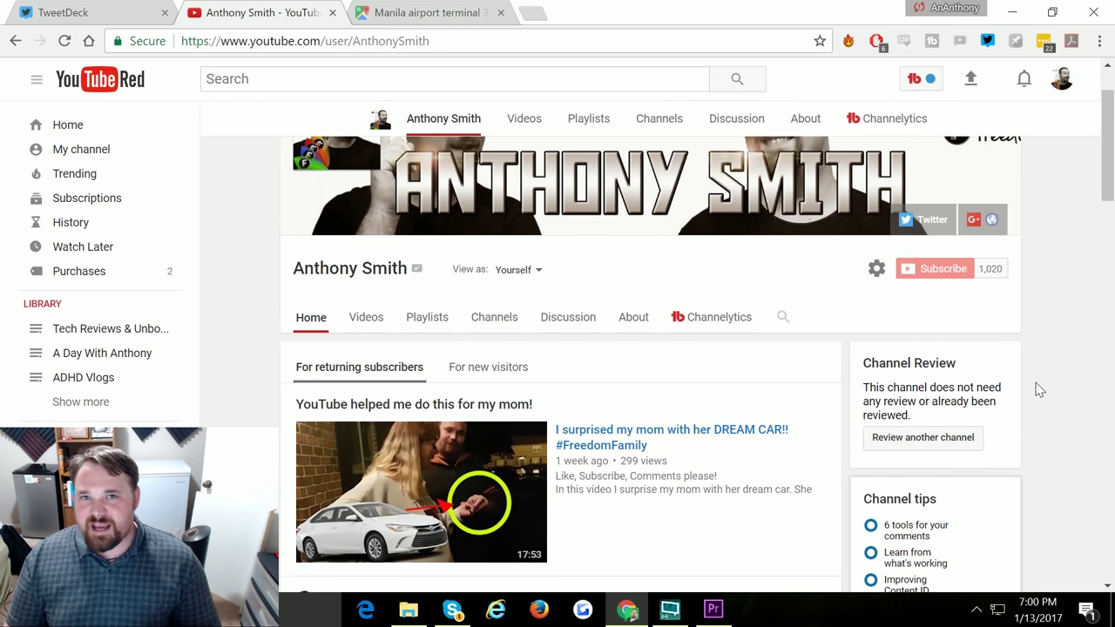
scroll(1036, 391, down, 1)
scroll(1036, 390, down, 4)
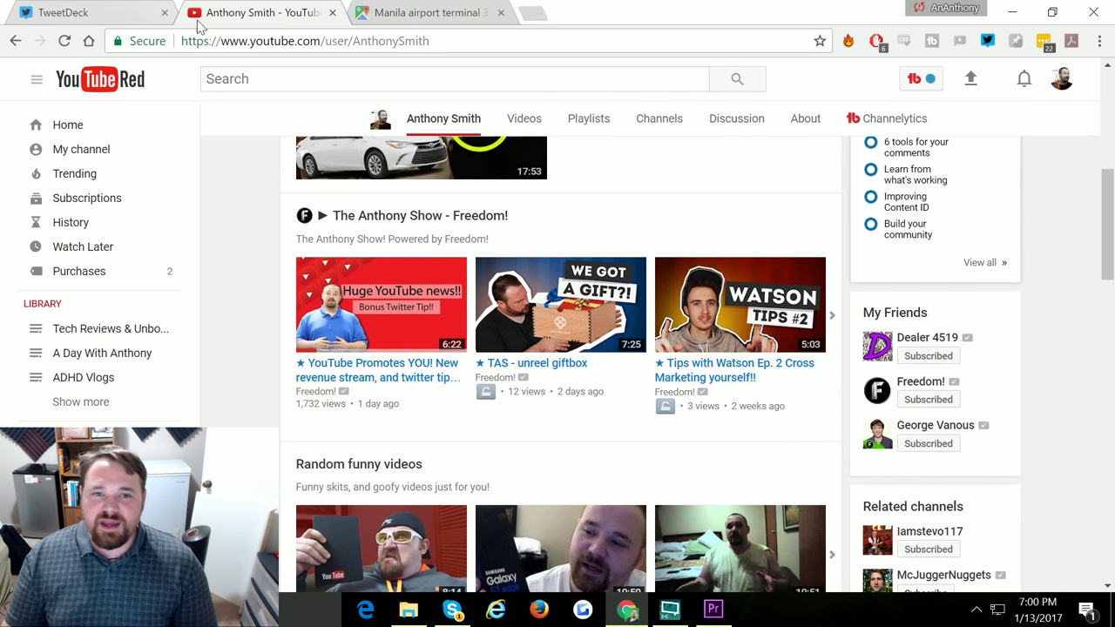
click(430, 41)
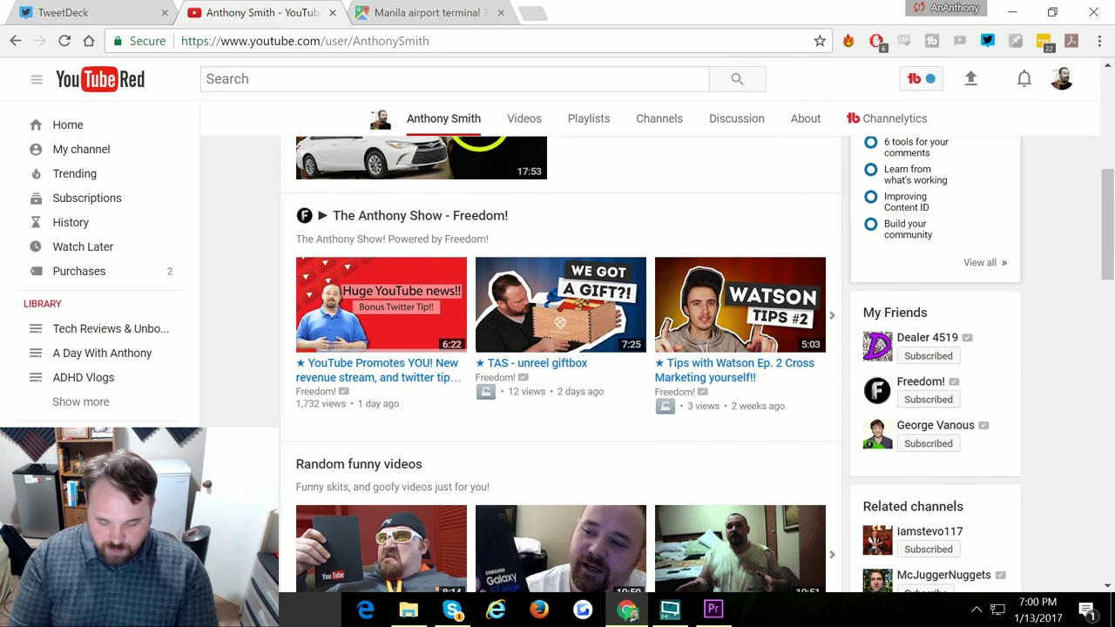
- Load the channel's /feed activity page and browse its liked videos
text(/feed)
key(Return)
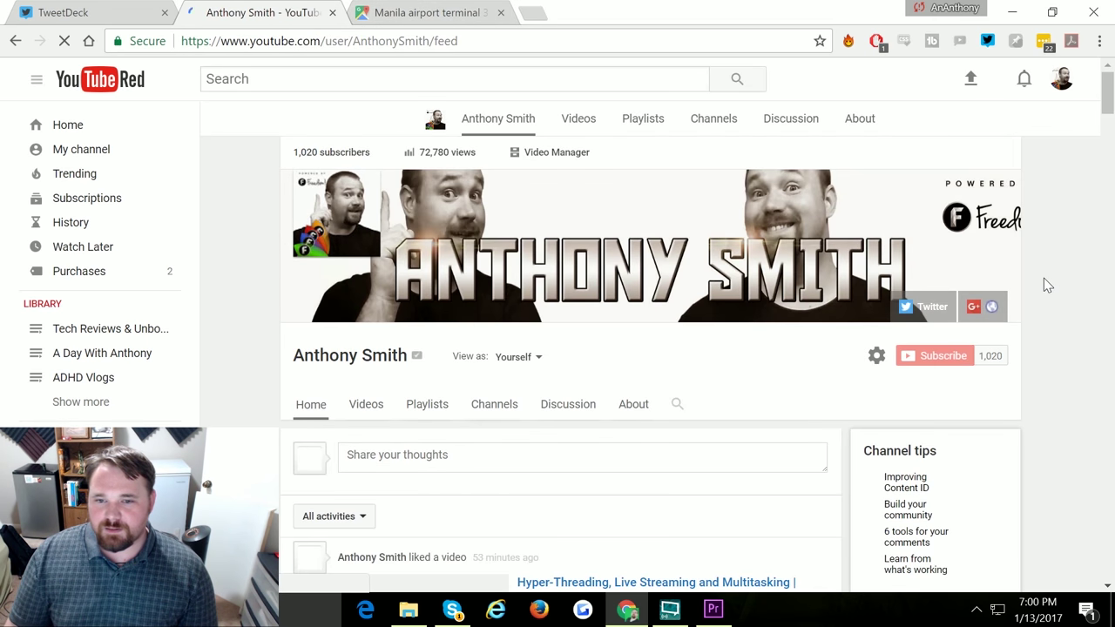
scroll(1043, 278, down, 3)
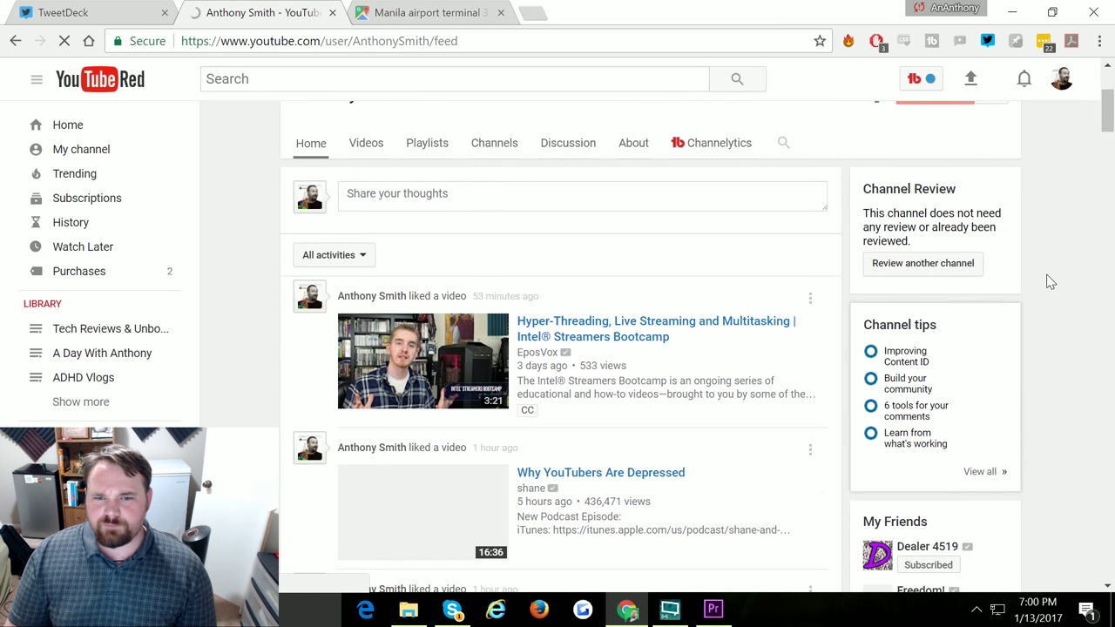
scroll(1050, 280, down, 2)
scroll(1050, 281, down, 4)
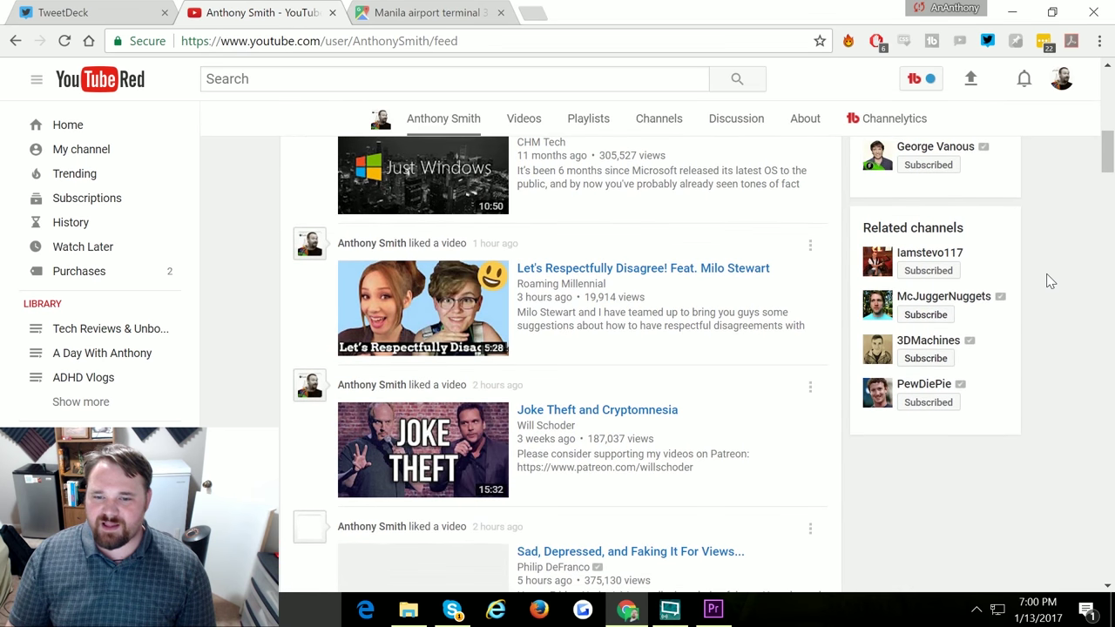
scroll(1050, 280, down, 2)
scroll(1049, 280, down, 4)
scroll(1050, 281, down, 1)
scroll(1049, 284, down, 2)
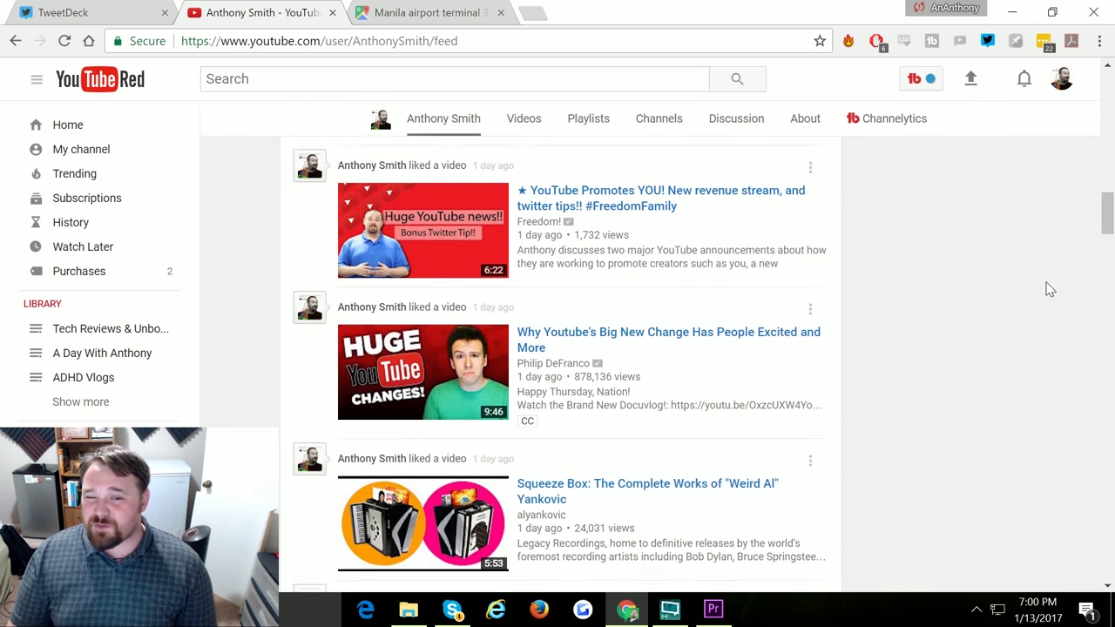
scroll(1048, 289, down, 2)
scroll(1046, 296, down, 2)
- Scroll further down the feed, then delete 'feed' from the URL to reload the channel home
scroll(1046, 296, down, 1)
scroll(1047, 296, down, 2)
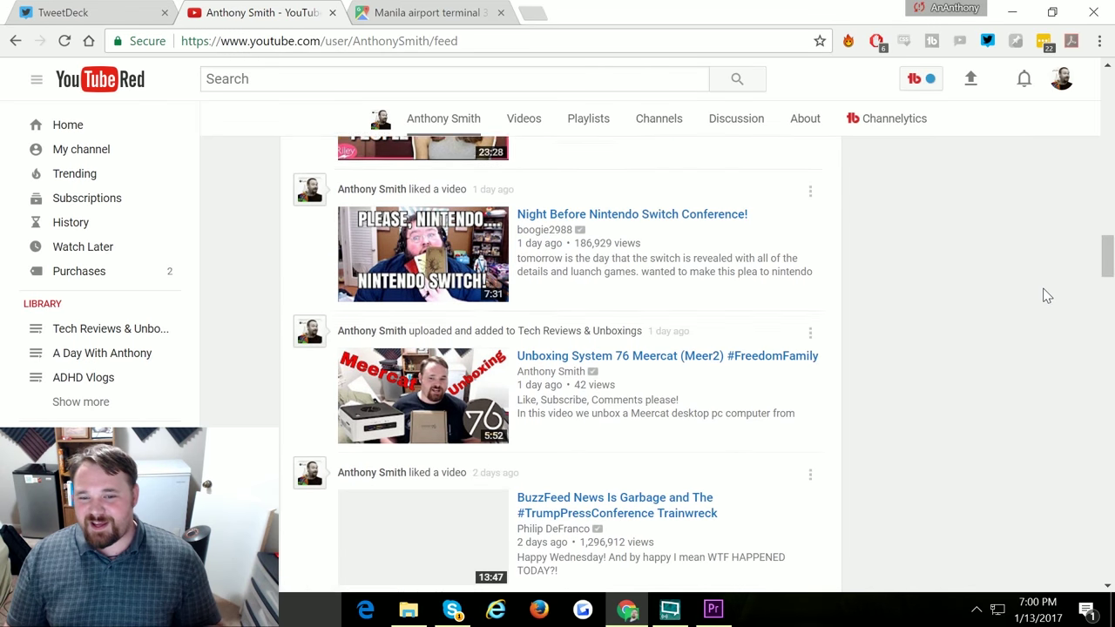
scroll(1046, 296, down, 3)
scroll(1046, 296, down, 4)
scroll(1046, 296, down, 4)
scroll(1043, 296, down, 4)
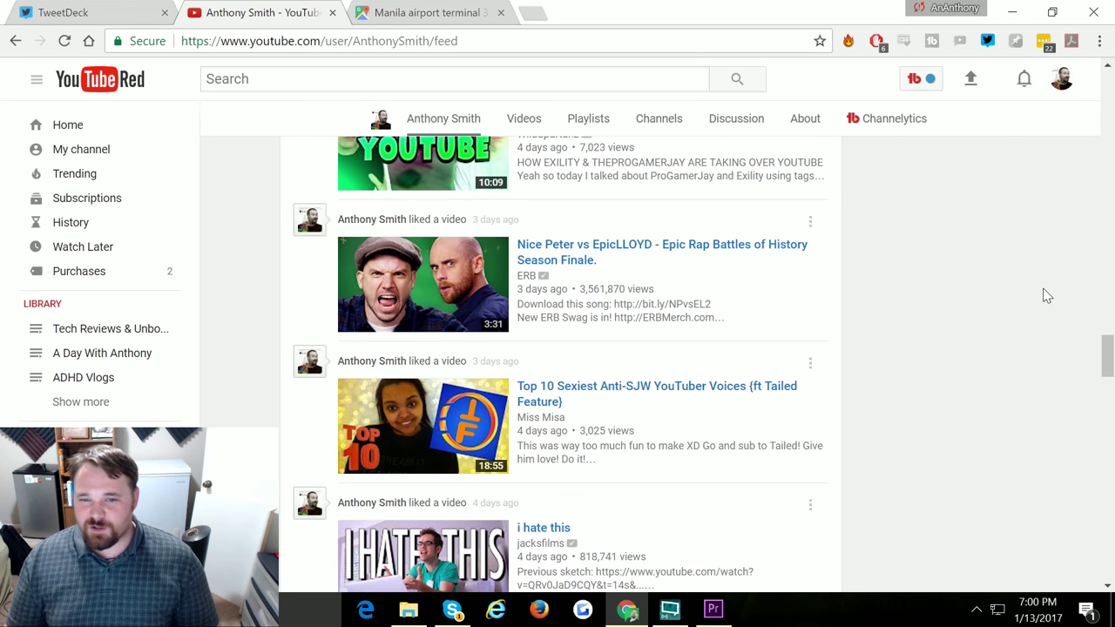
scroll(1043, 294, down, 3)
scroll(1037, 299, down, 2)
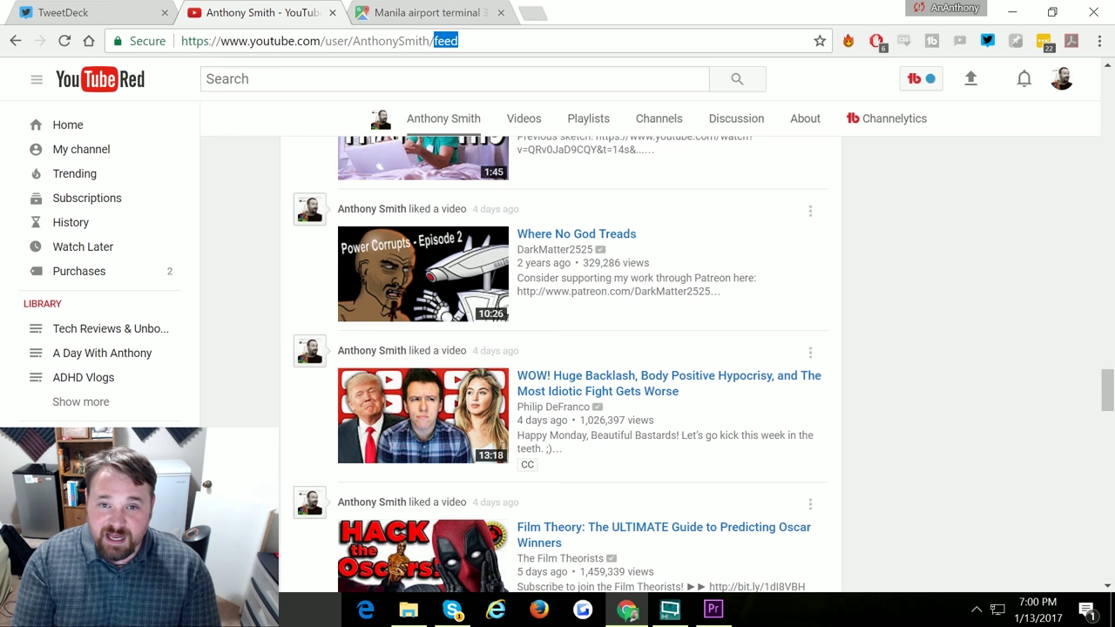
key(BackSpace)
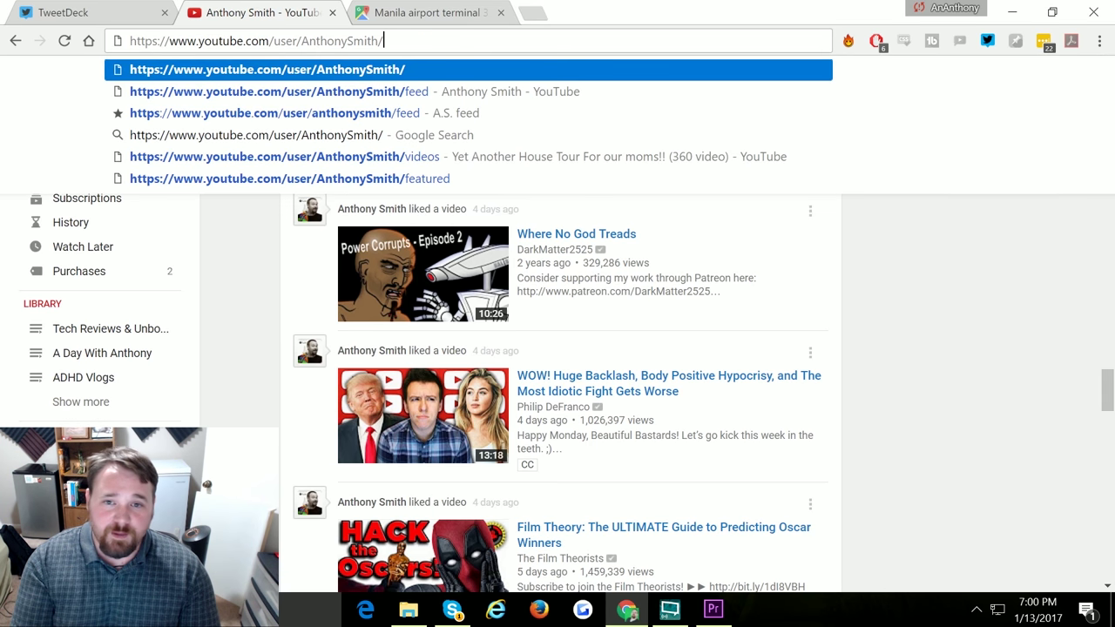
key(Return)
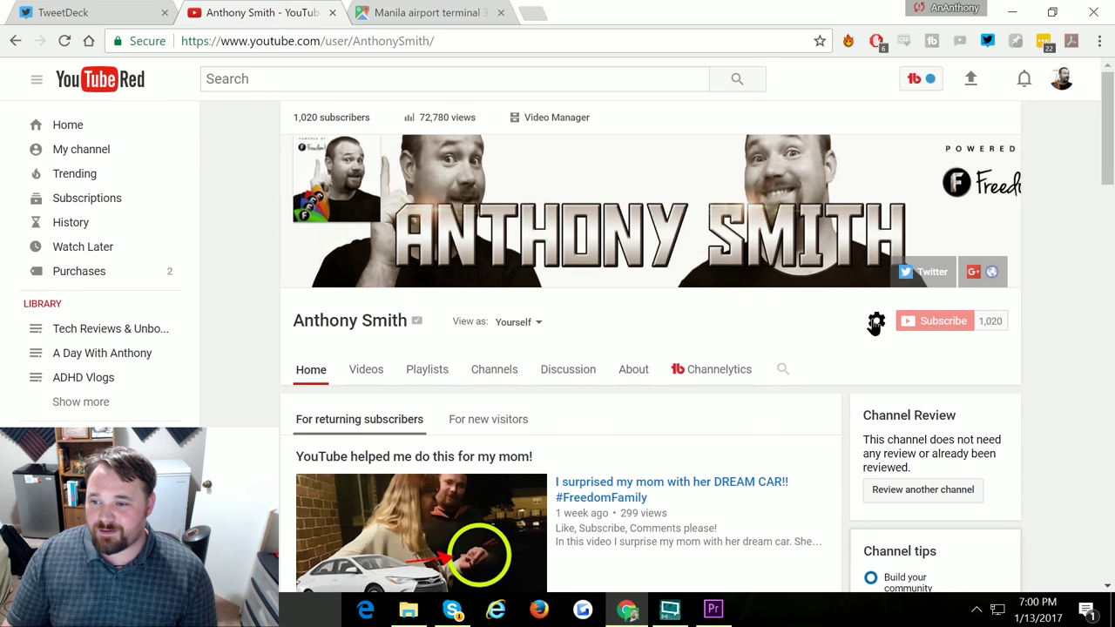
click(875, 322)
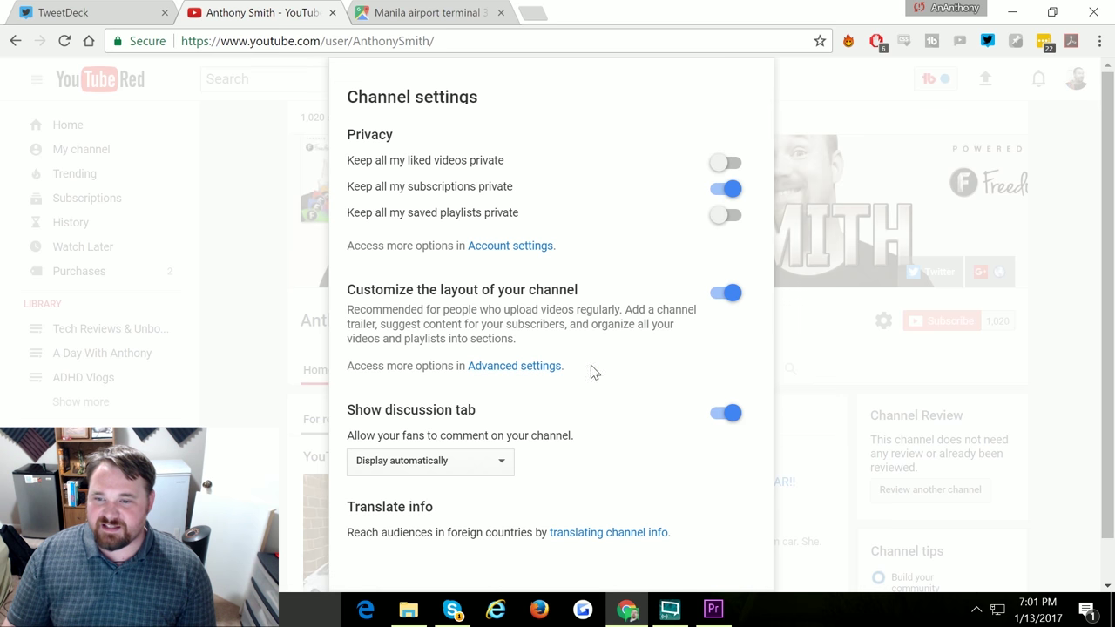
click(1050, 406)
scroll(1050, 400, down, 1)
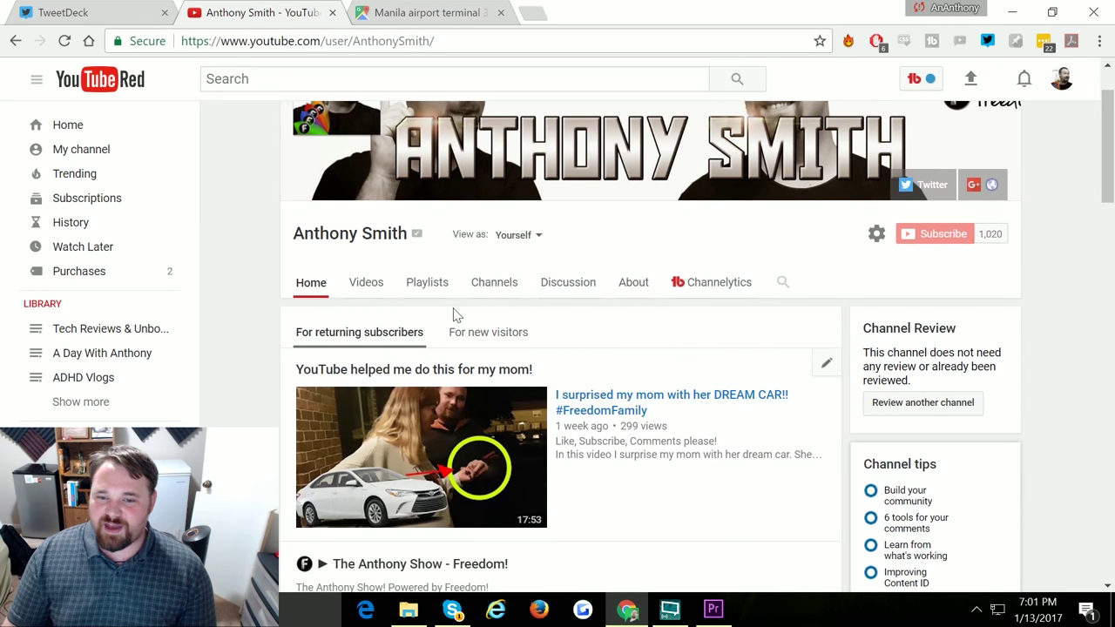
click(498, 342)
scroll(1080, 357, down, 2)
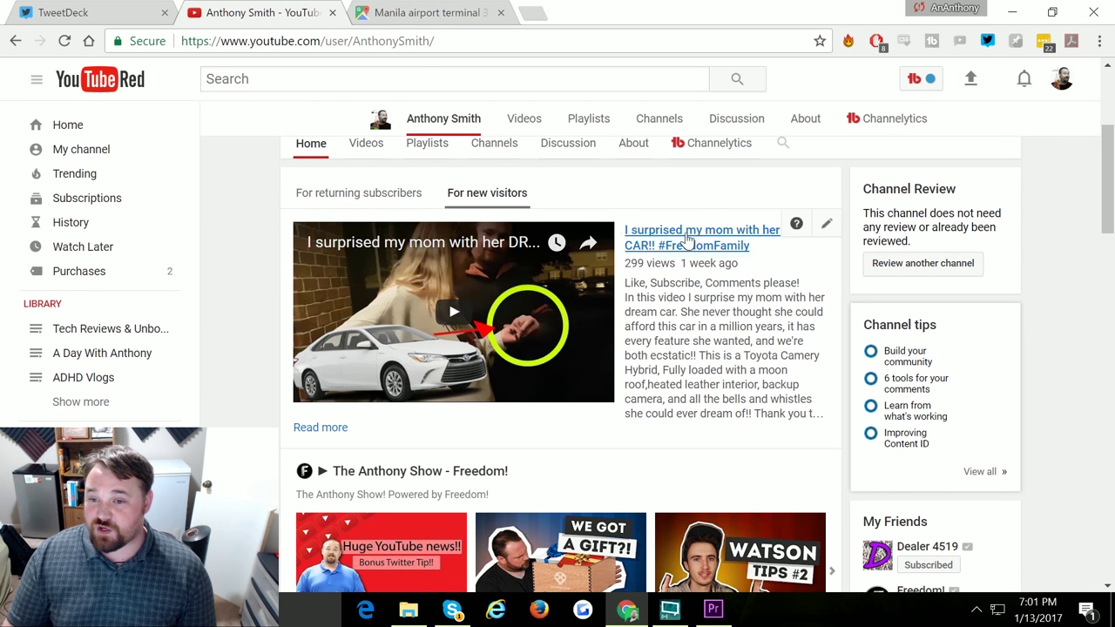
mouse_move(655, 262)
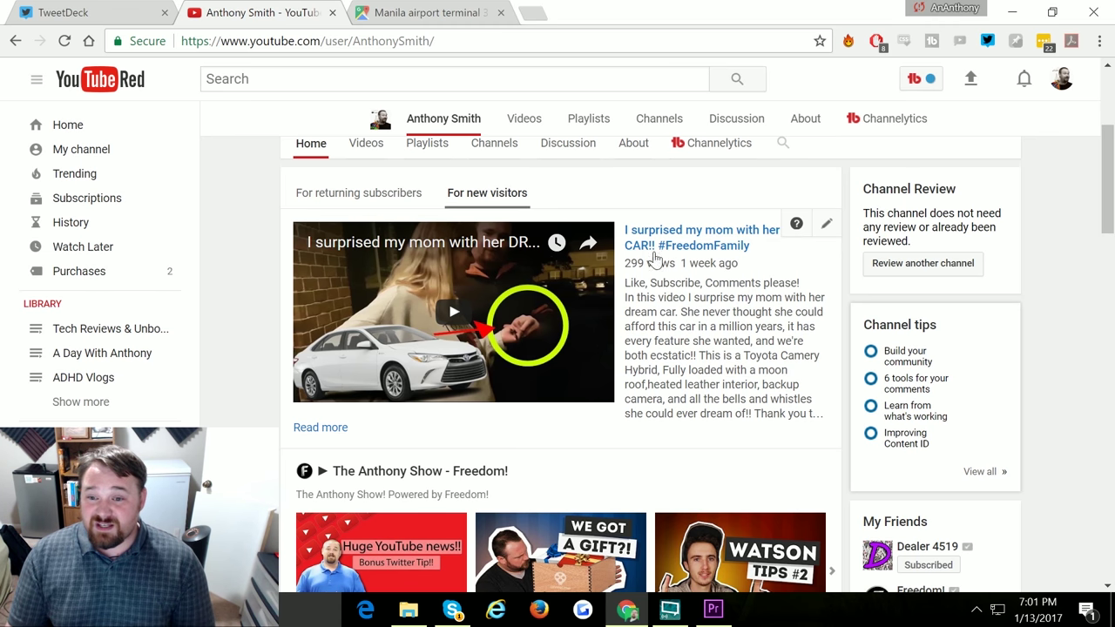
click(351, 193)
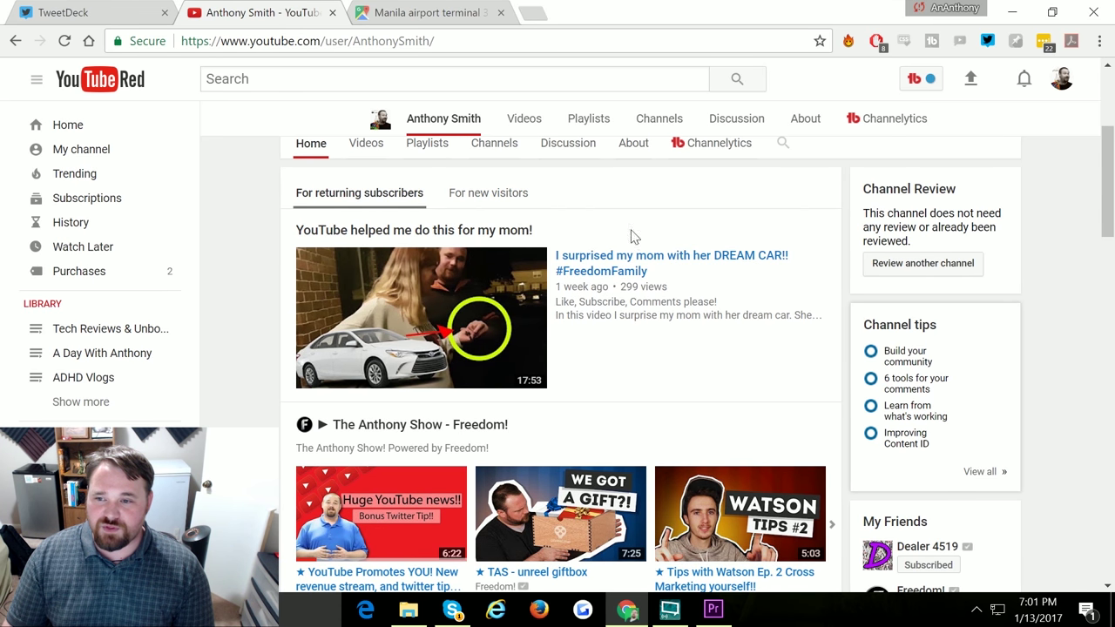
click(827, 223)
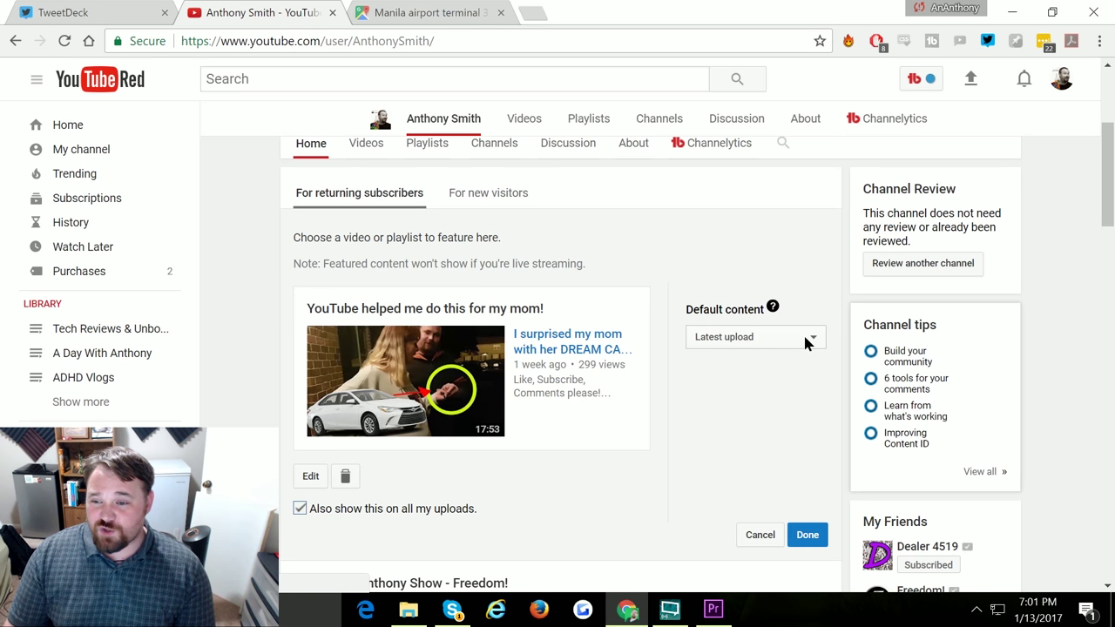
click(806, 343)
click(735, 355)
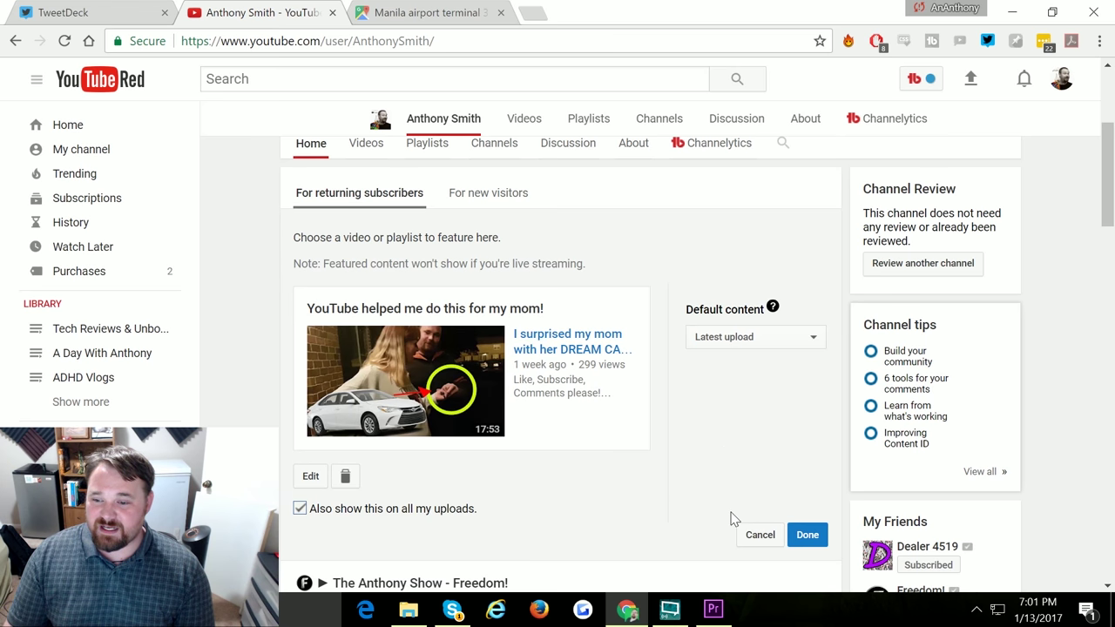
click(751, 539)
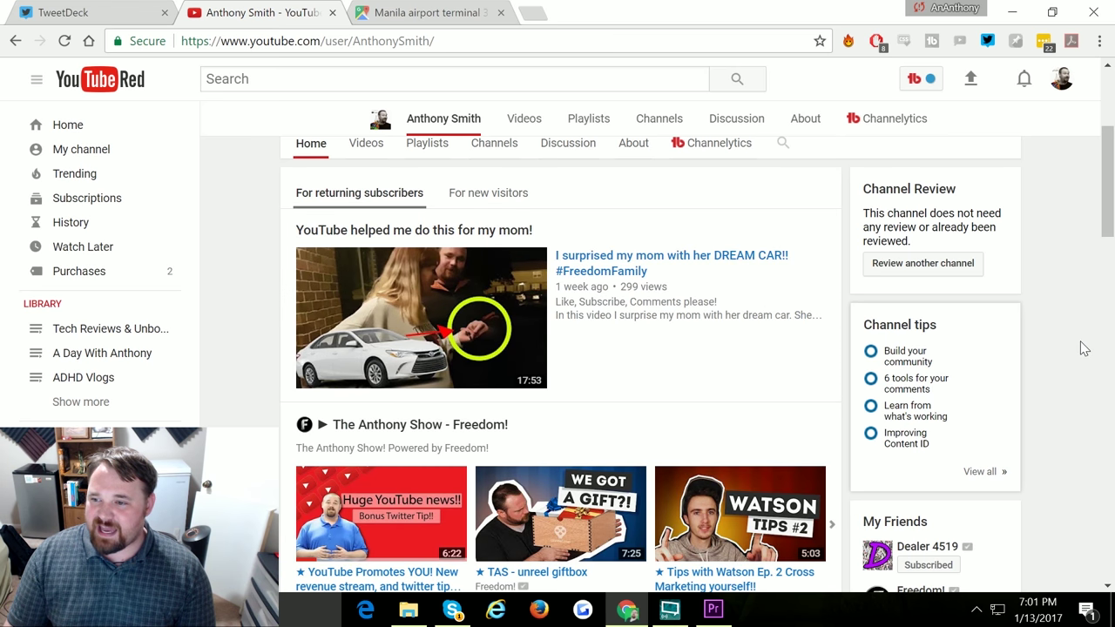
scroll(1081, 348, down, 3)
scroll(1081, 348, up, 4)
scroll(1081, 349, up, 1)
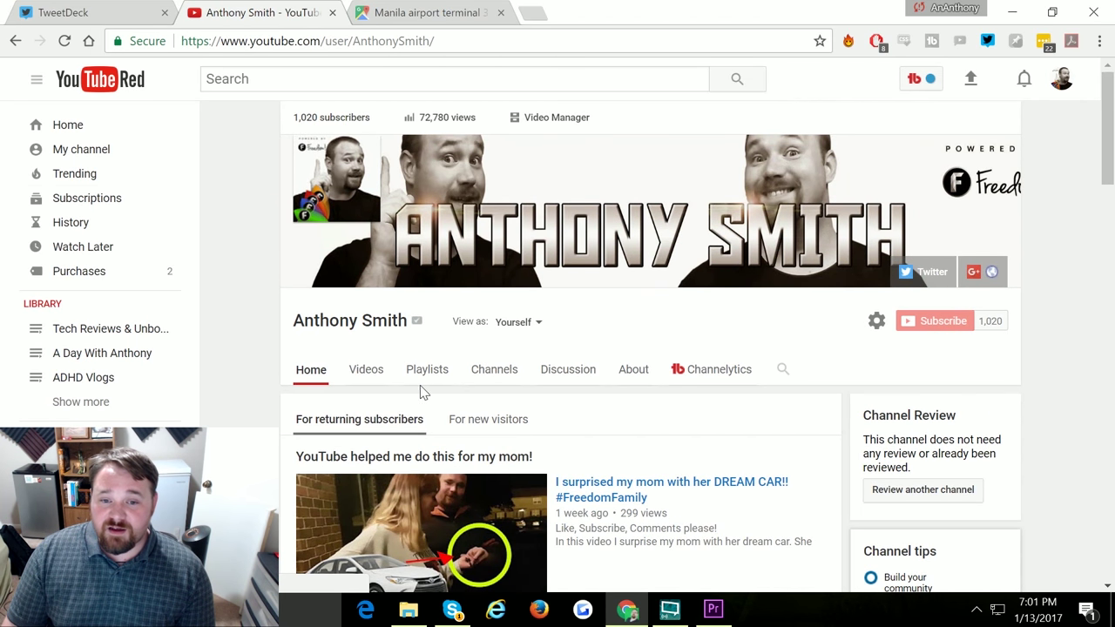
right_click(325, 125)
click(383, 128)
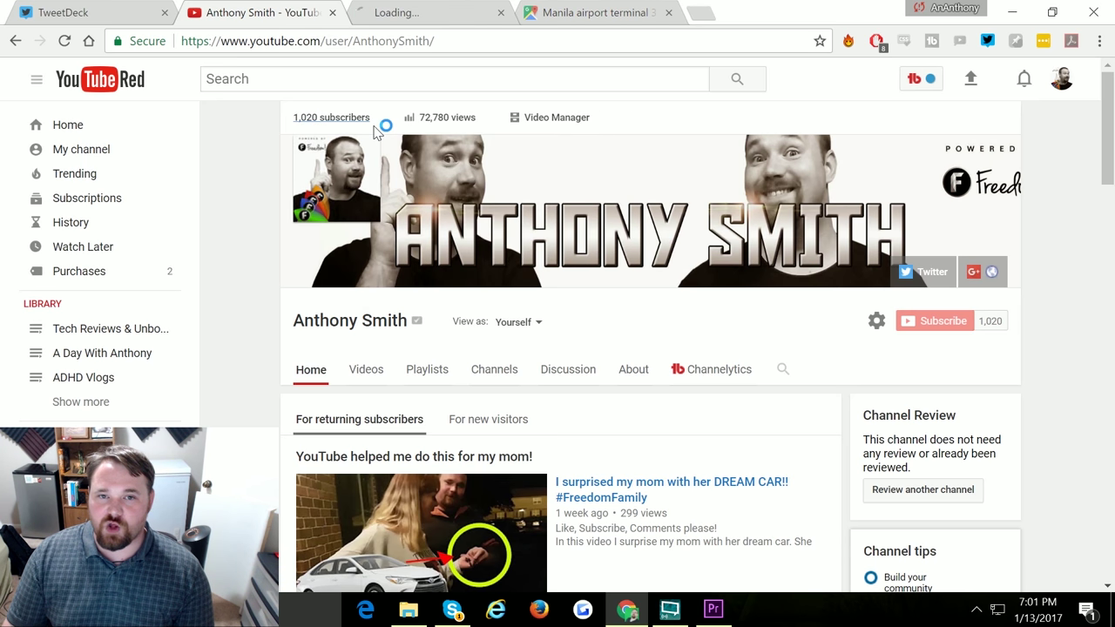
click(422, 12)
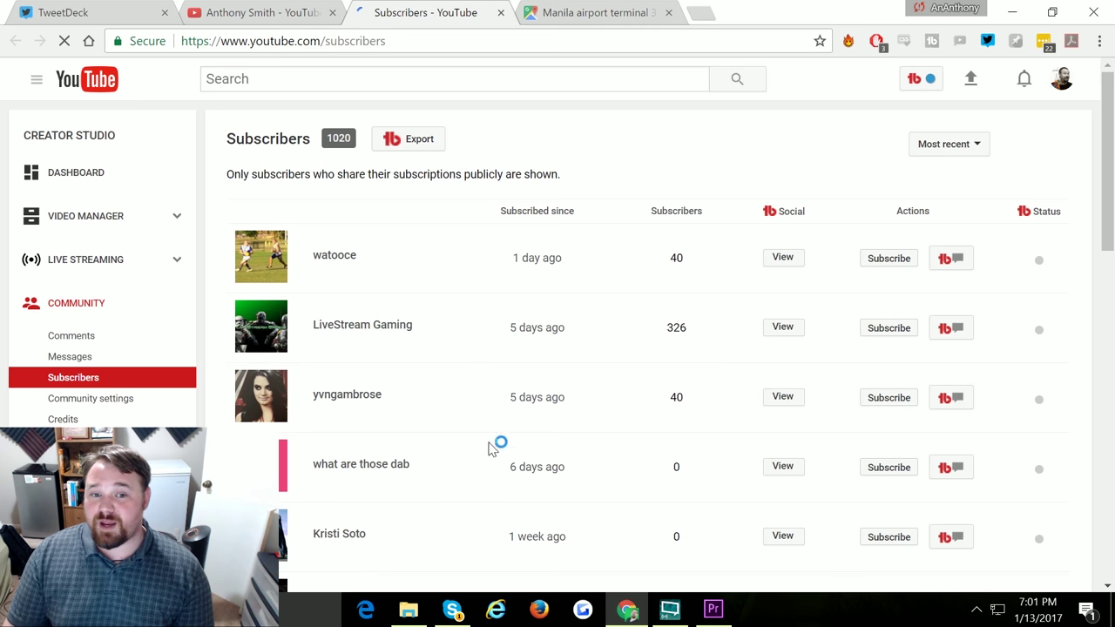
scroll(491, 449, down, 5)
scroll(488, 447, down, 5)
scroll(481, 418, up, 10)
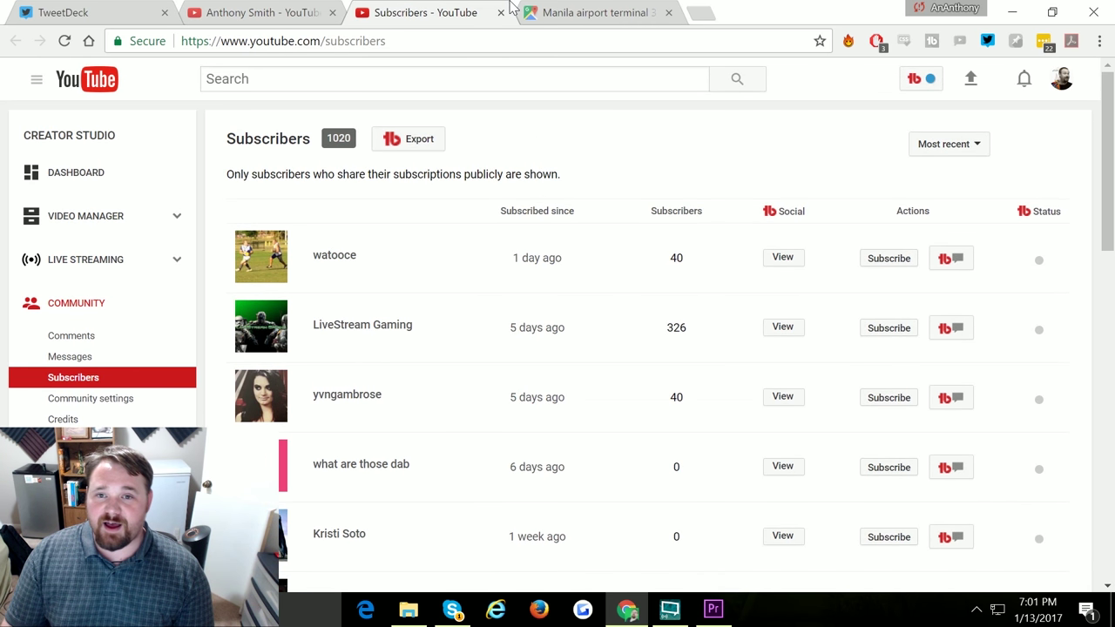
click(501, 13)
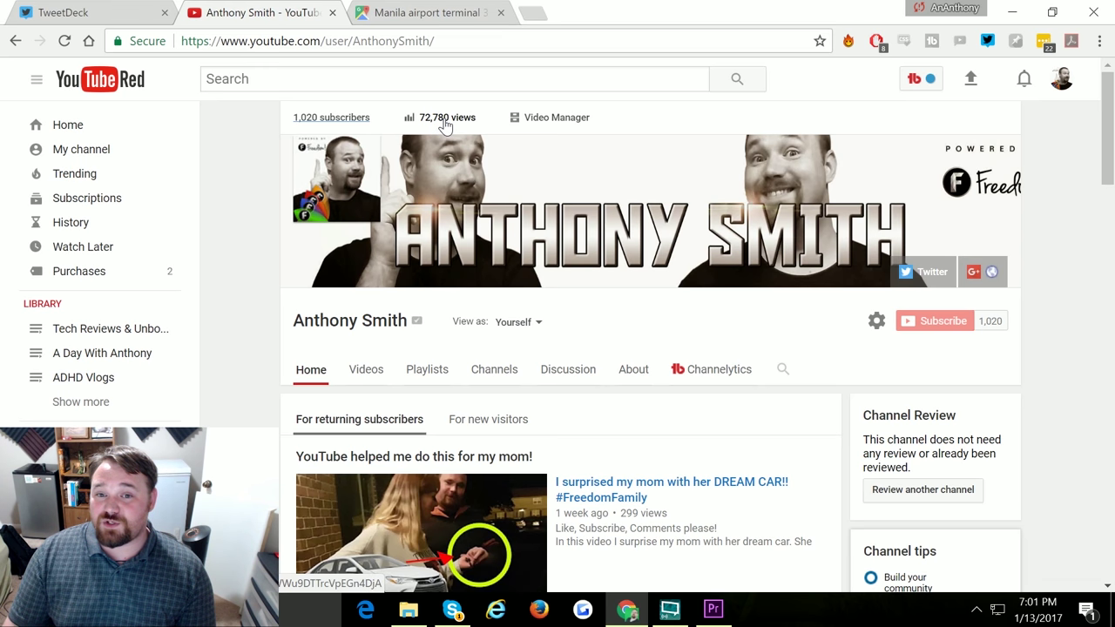
right_click(444, 124)
click(462, 130)
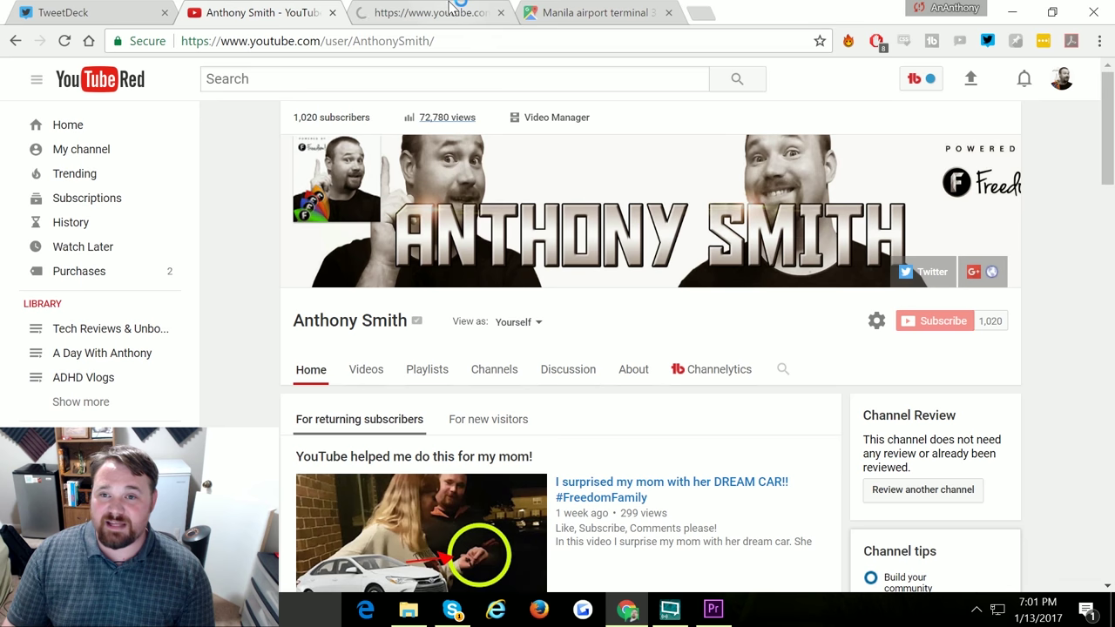
click(452, 10)
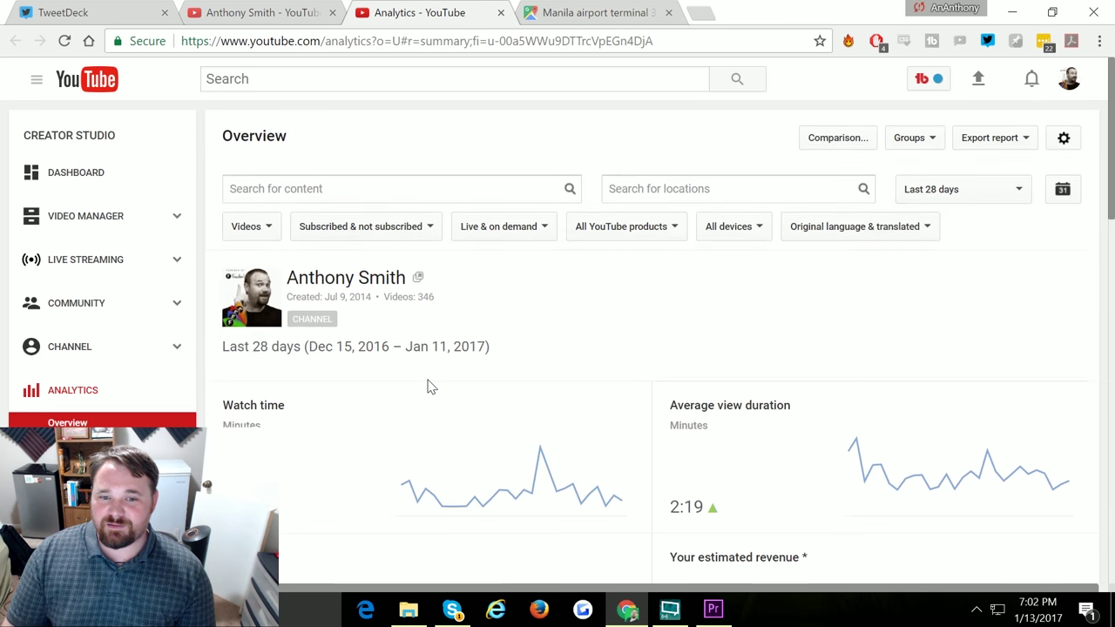
scroll(430, 386, down, 3)
scroll(428, 391, down, 2)
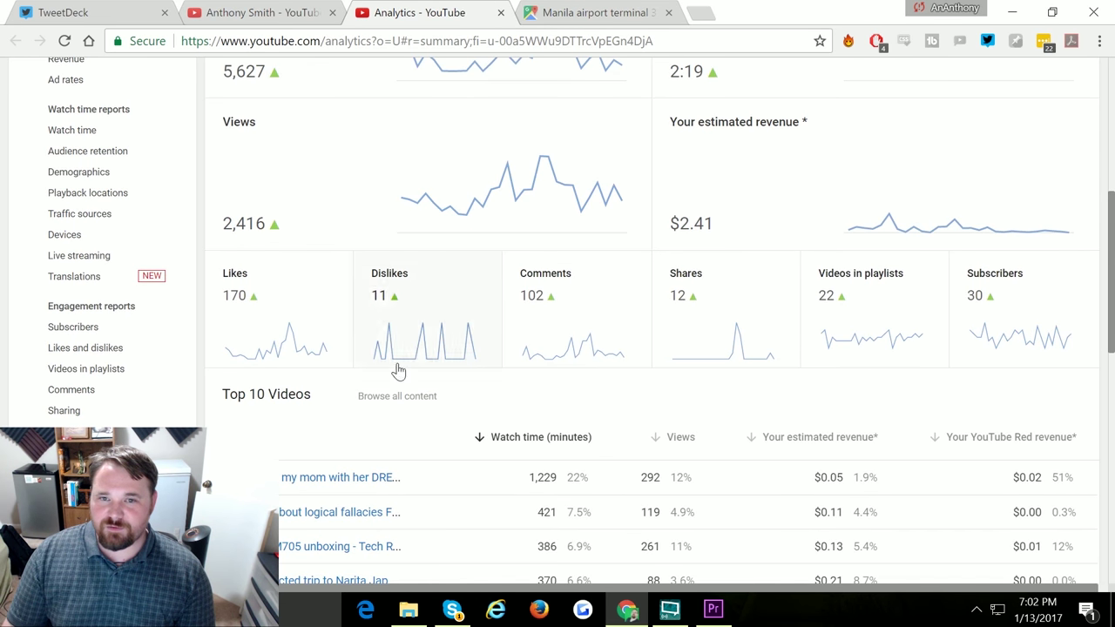
click(500, 13)
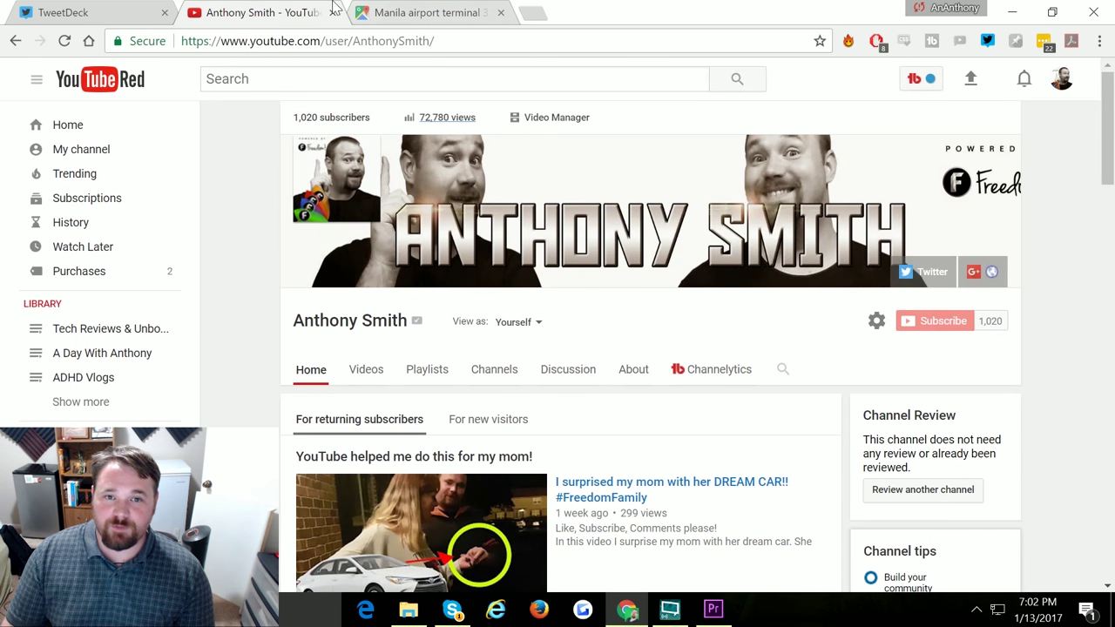
click(556, 119)
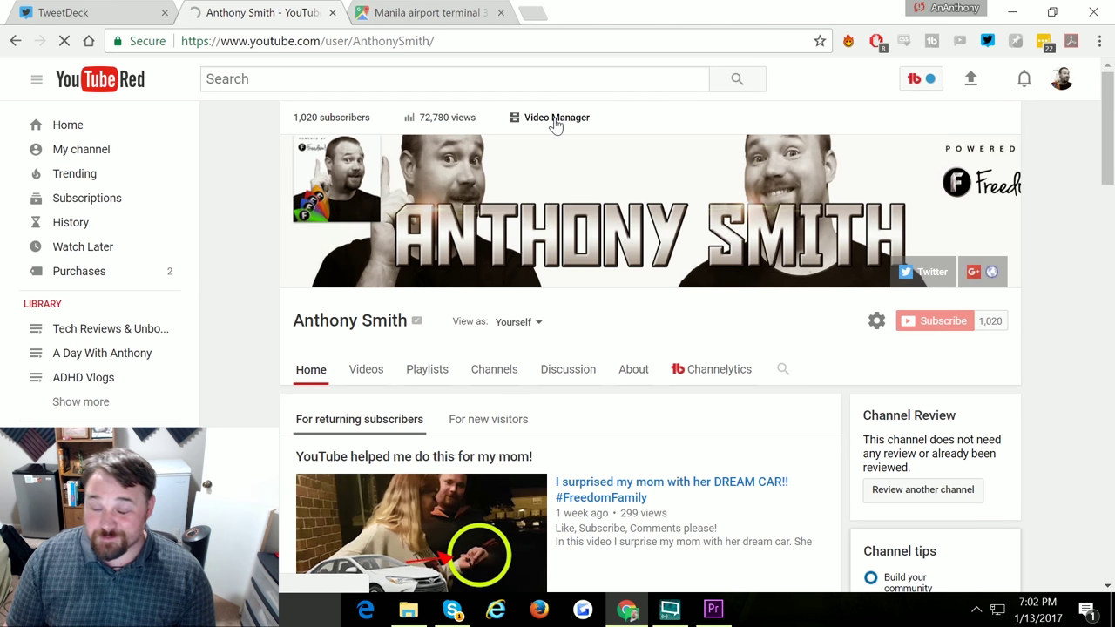